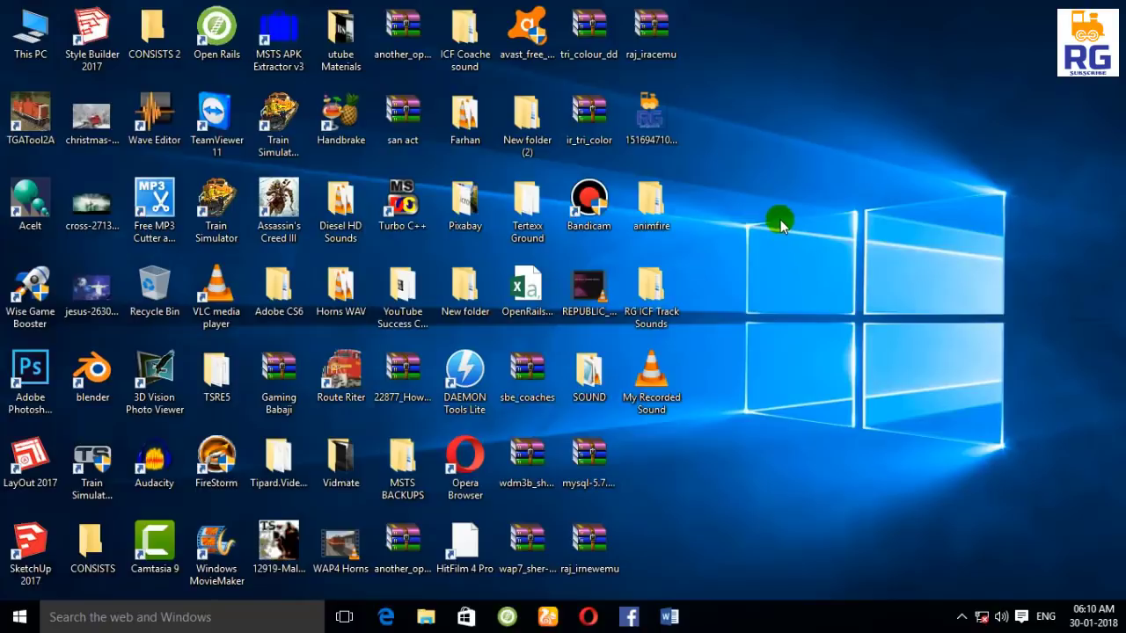
pyautogui.rightClick(780, 219)
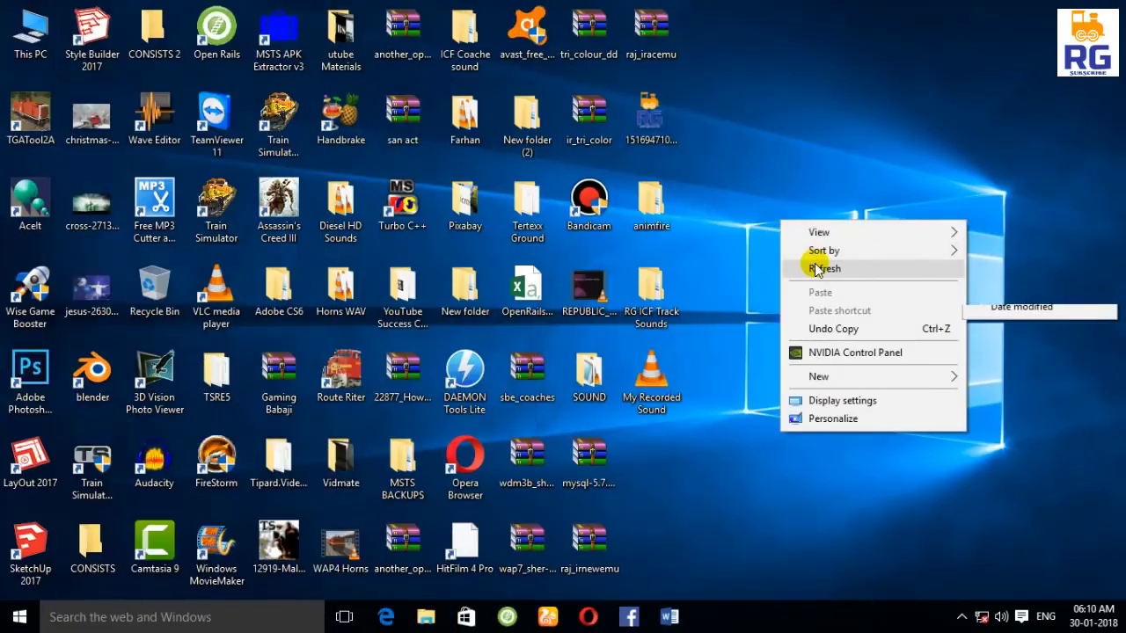
pyautogui.click(814, 269)
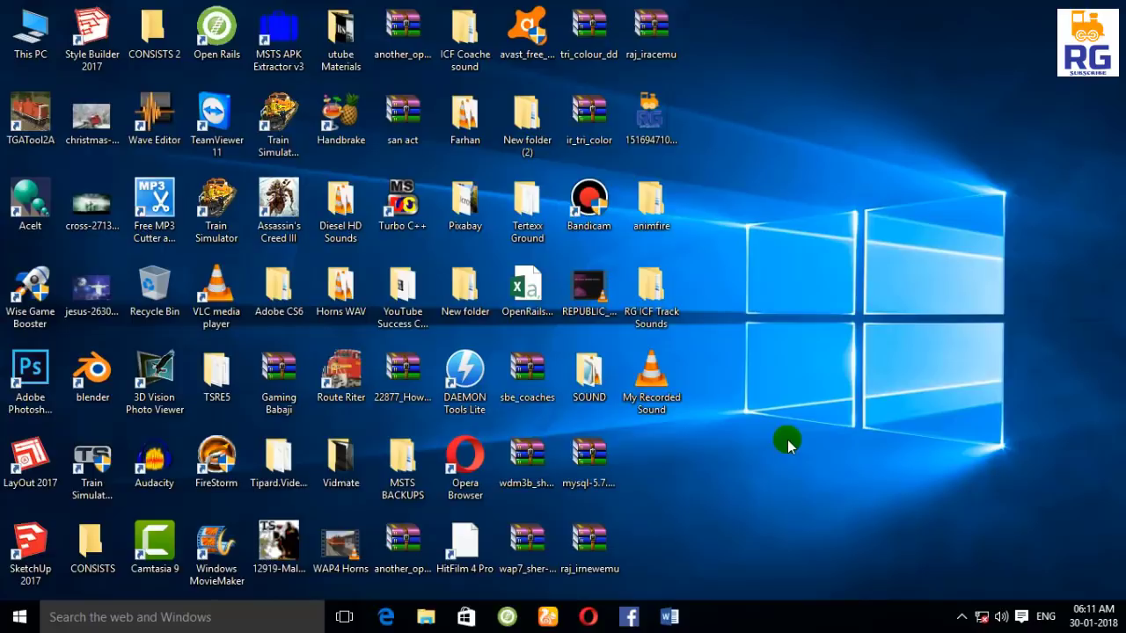
pyautogui.rightClick(778, 239)
pyautogui.click(833, 288)
pyautogui.rightClick(747, 249)
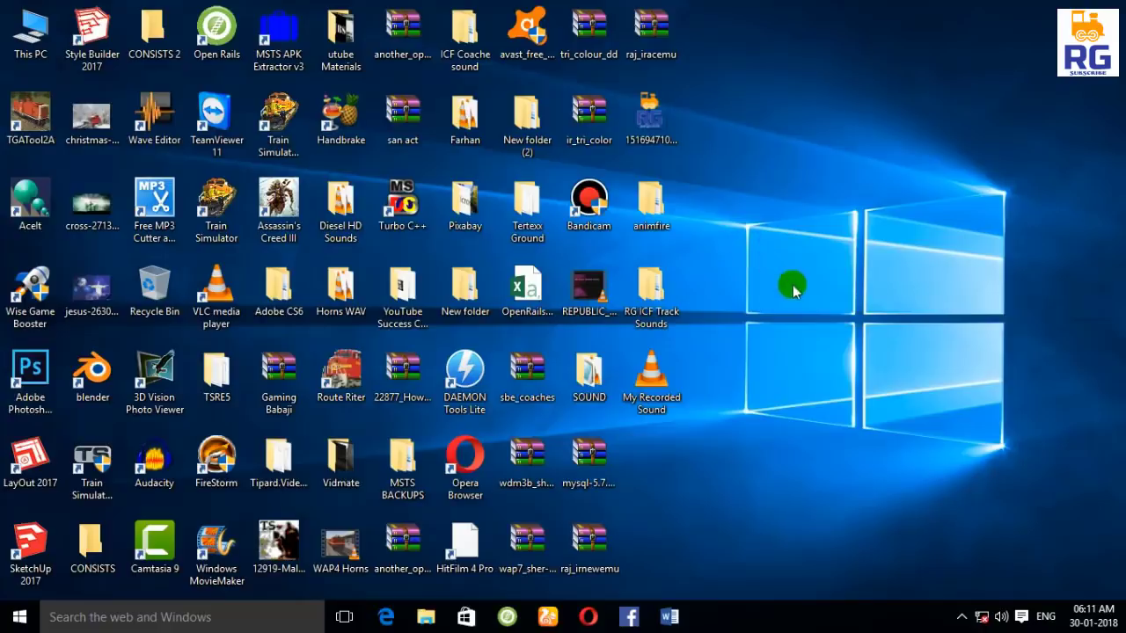
pyautogui.click(796, 298)
pyautogui.rightClick(754, 250)
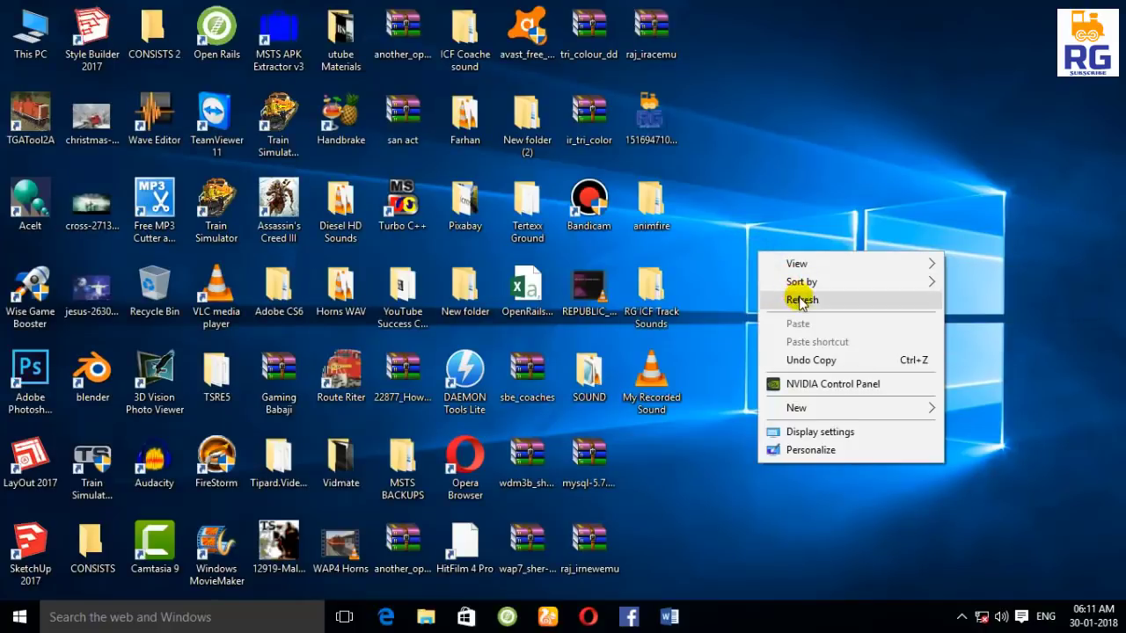
pyautogui.click(799, 301)
pyautogui.rightClick(762, 240)
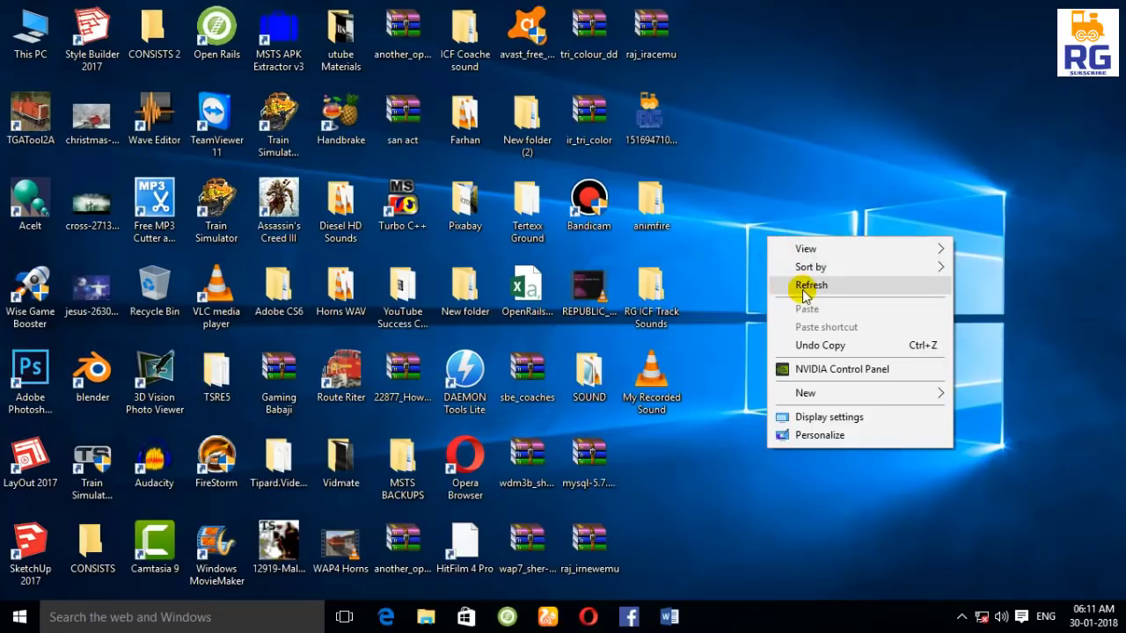
pyautogui.click(802, 290)
pyautogui.rightClick(797, 277)
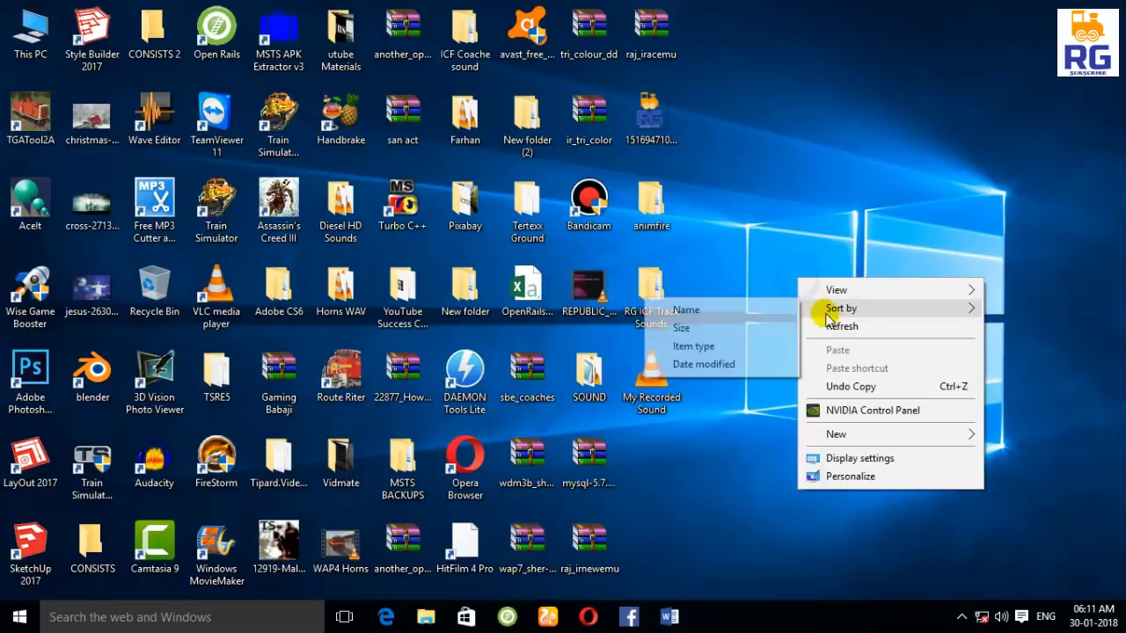
pyautogui.click(832, 325)
pyautogui.rightClick(768, 225)
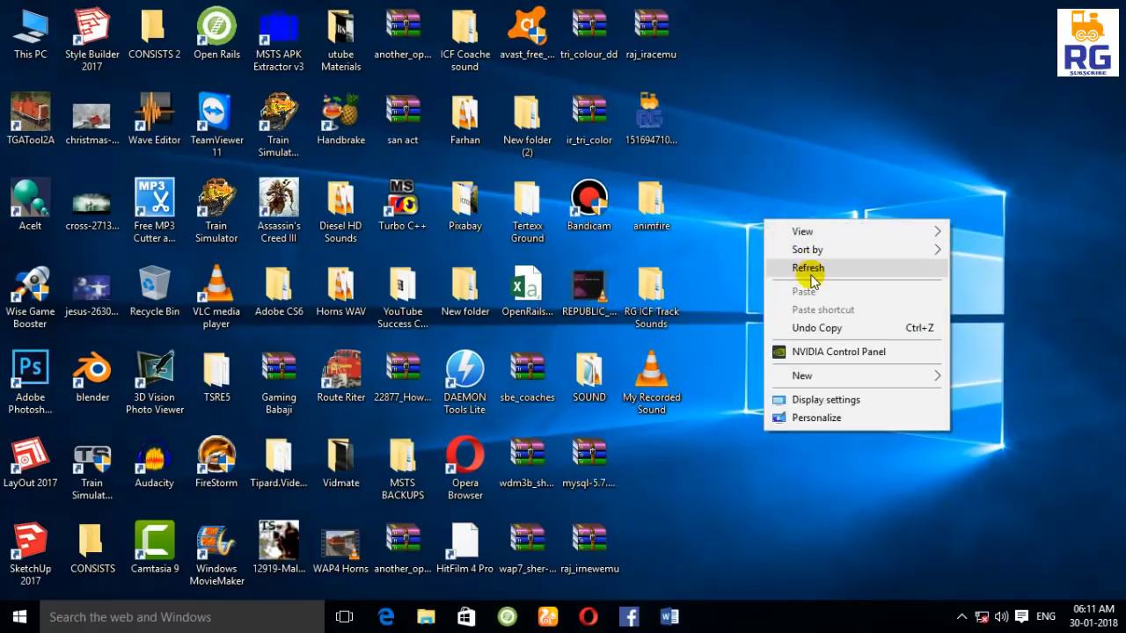
pyautogui.click(809, 272)
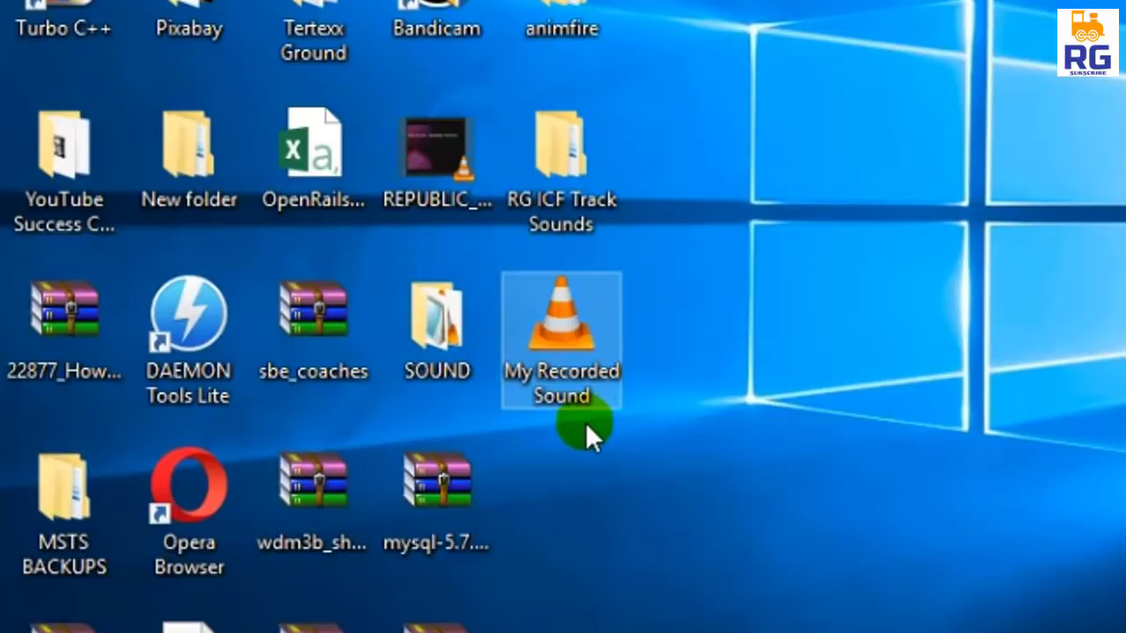
pyautogui.rightClick(778, 129)
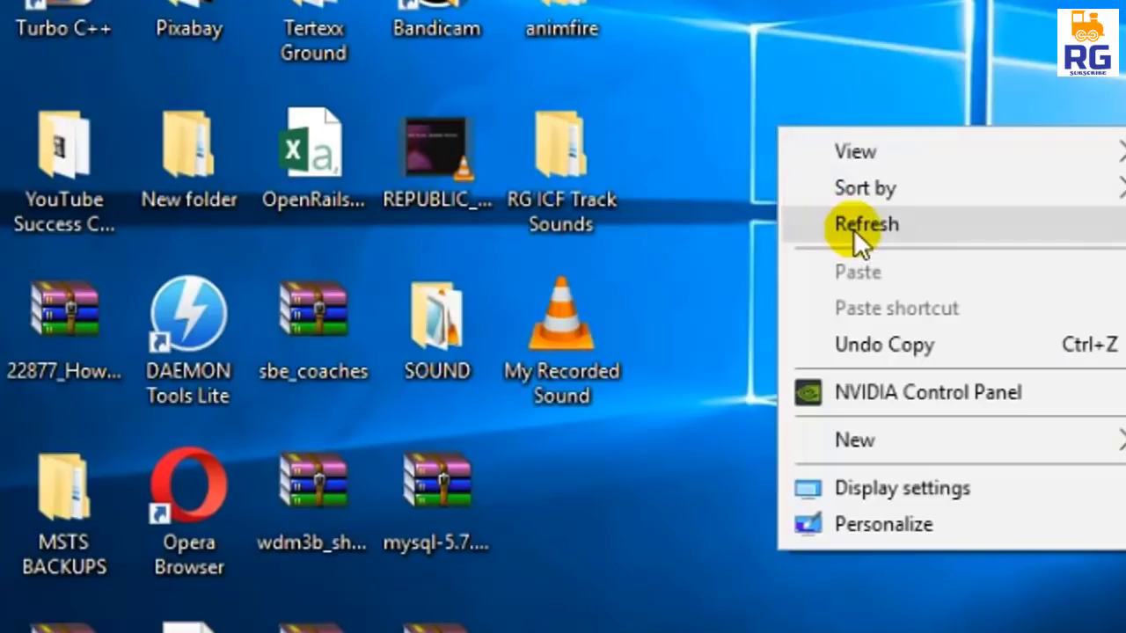
pyautogui.click(854, 227)
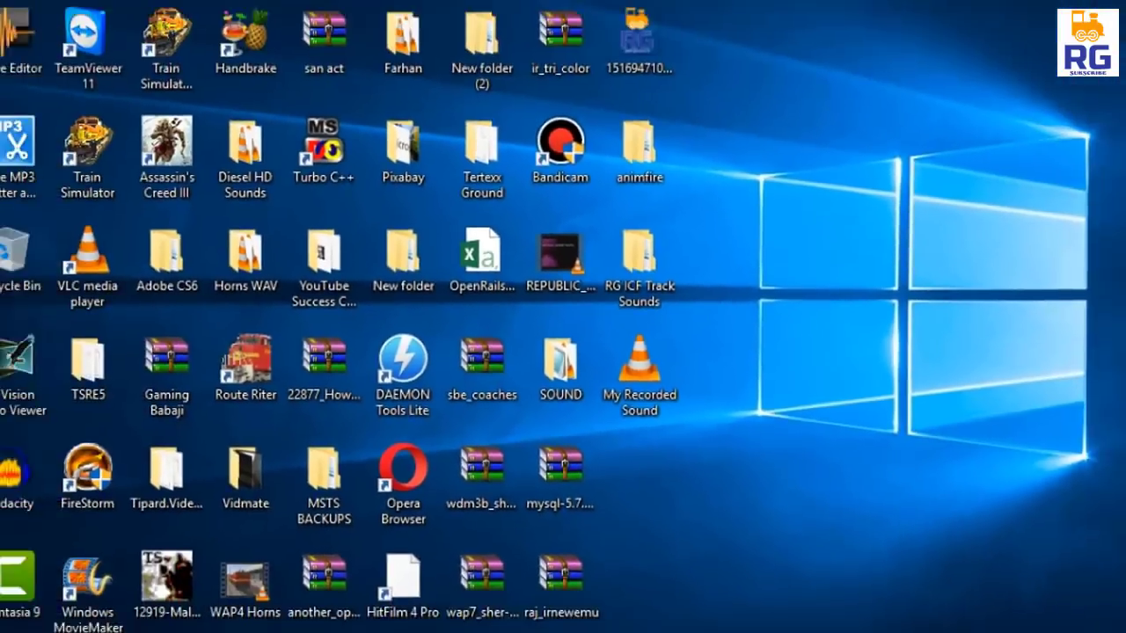
# Launch GoldWave from the GoldWave folder in Program Files on drive D and dismiss its help window.
pyautogui.doubleClick(46, 40)
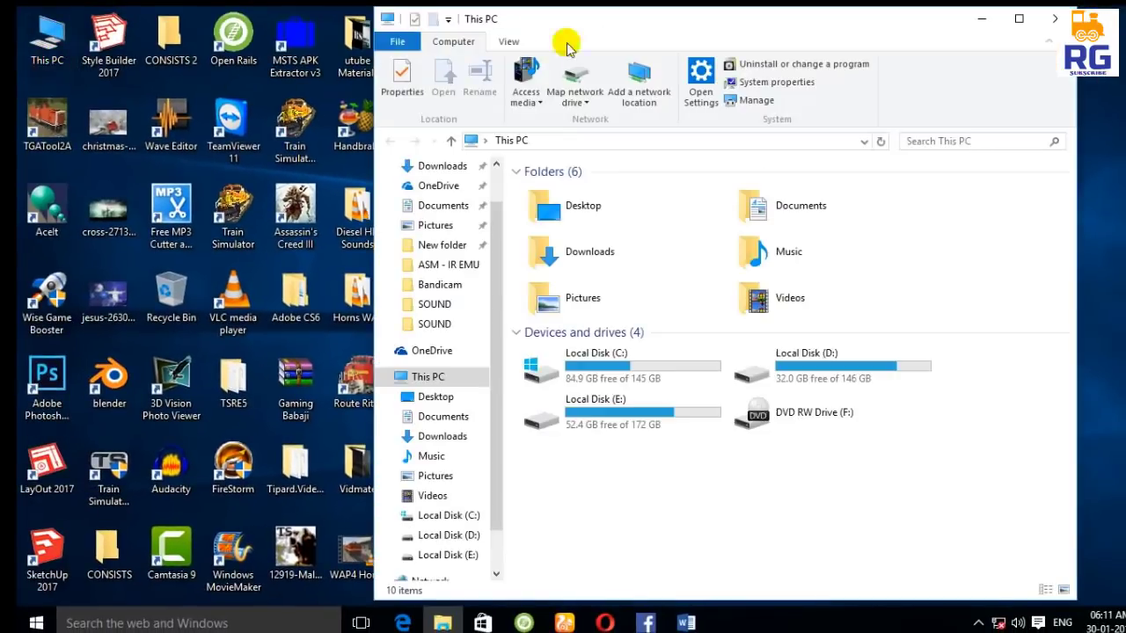
pyautogui.doubleClick(800, 380)
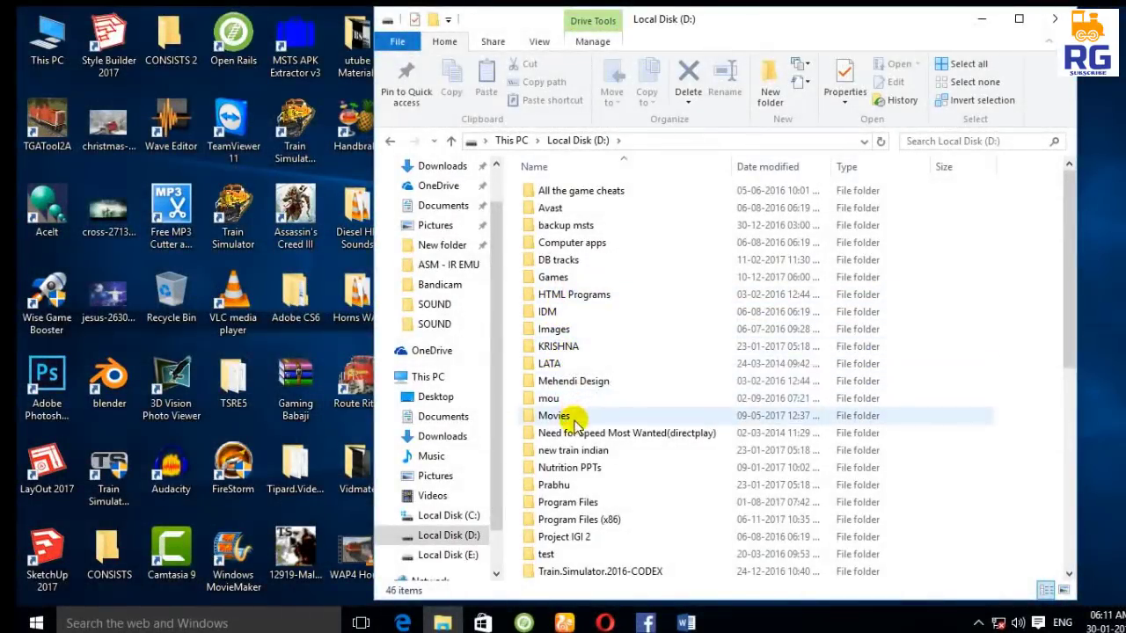
pyautogui.doubleClick(581, 502)
pyautogui.doubleClick(560, 225)
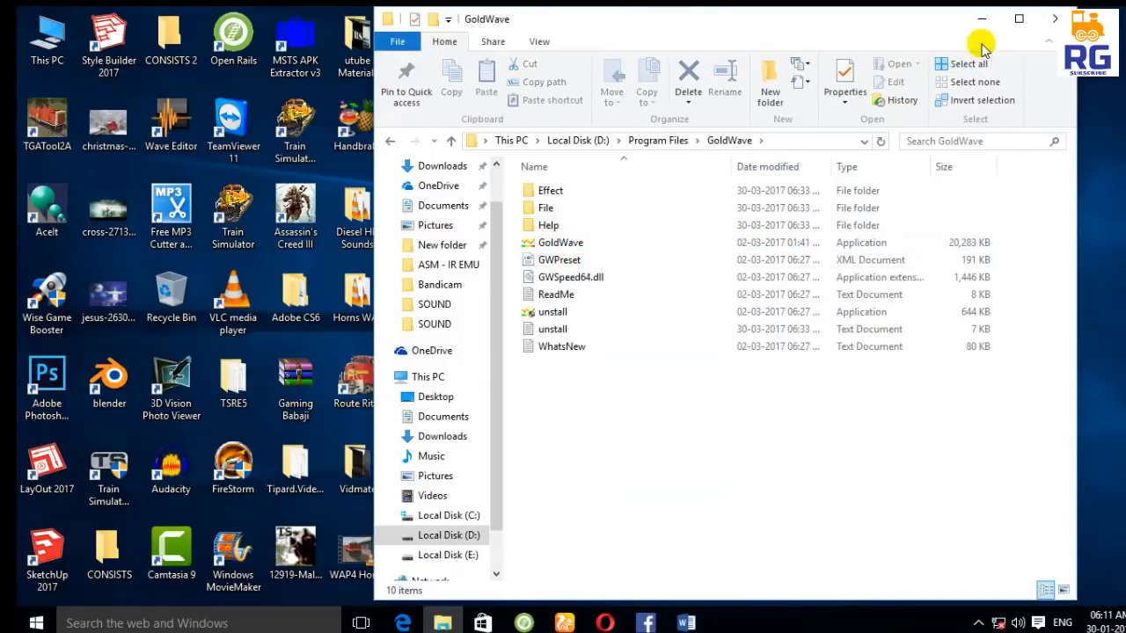
pyautogui.doubleClick(586, 246)
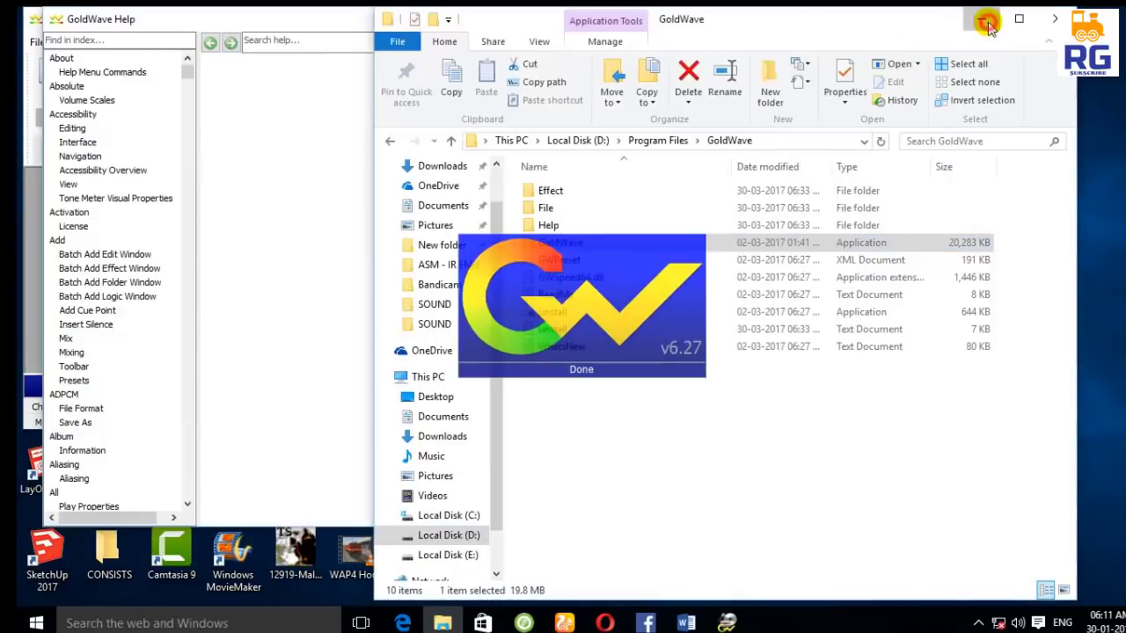
pyautogui.click(987, 24)
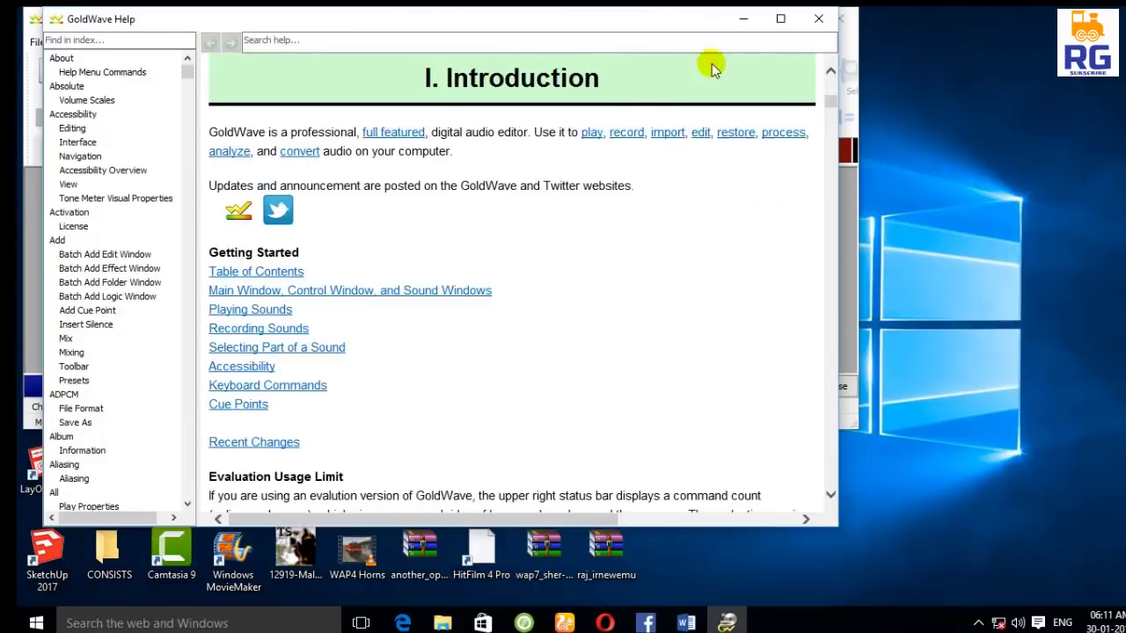
pyautogui.click(815, 19)
# Load the desktop file My Recorded Sound into GoldWave and arrange the program window so the whole waveform is visible.
pyautogui.moveTo(535, 34); pyautogui.dragTo(851, 153)
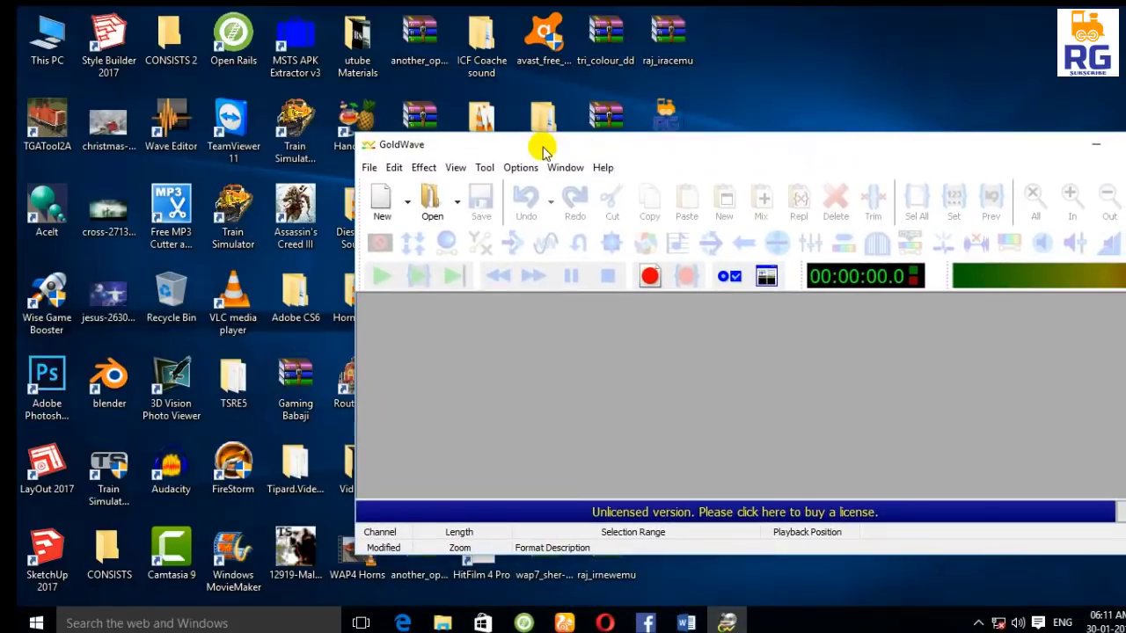
pyautogui.moveTo(539, 145); pyautogui.dragTo(888, 102)
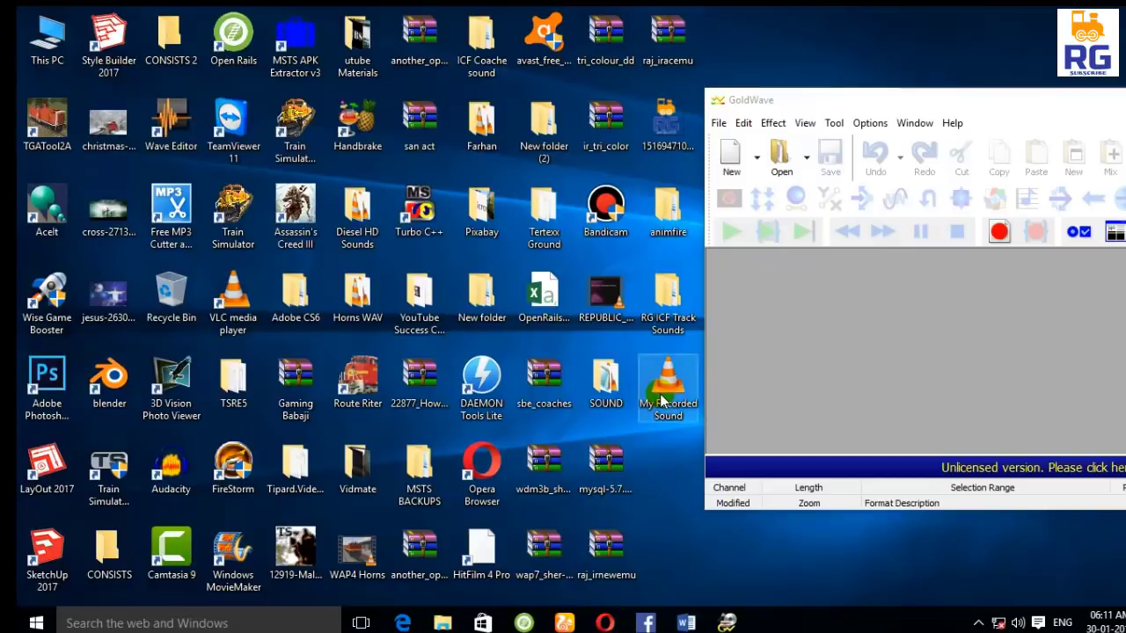
pyautogui.moveTo(661, 401); pyautogui.dragTo(863, 379)
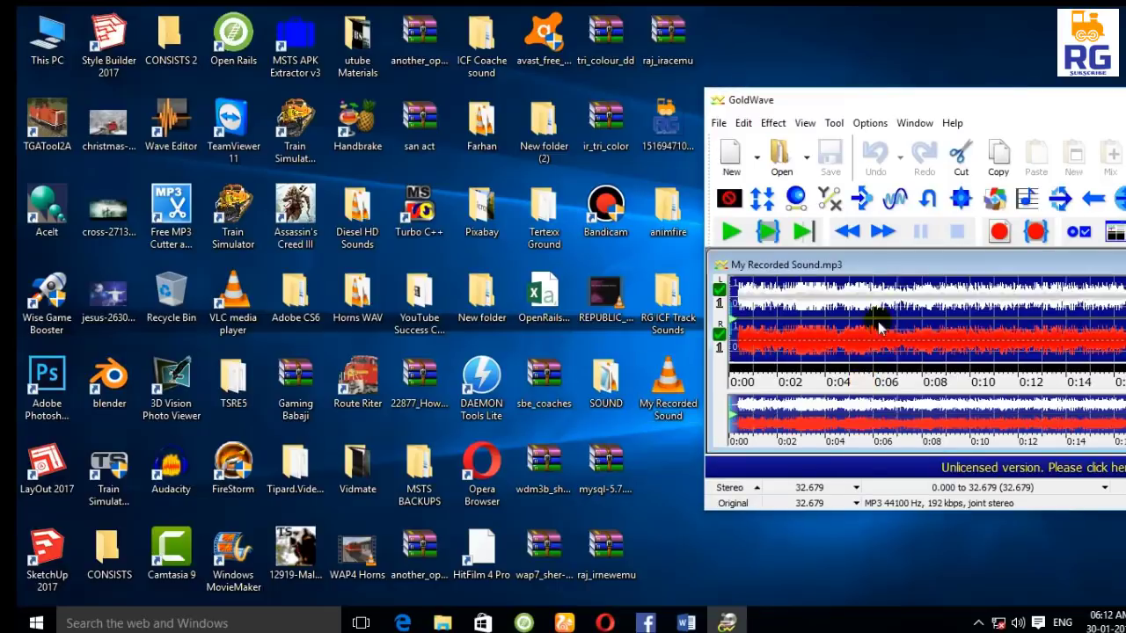
pyautogui.moveTo(983, 101); pyautogui.dragTo(848, 150)
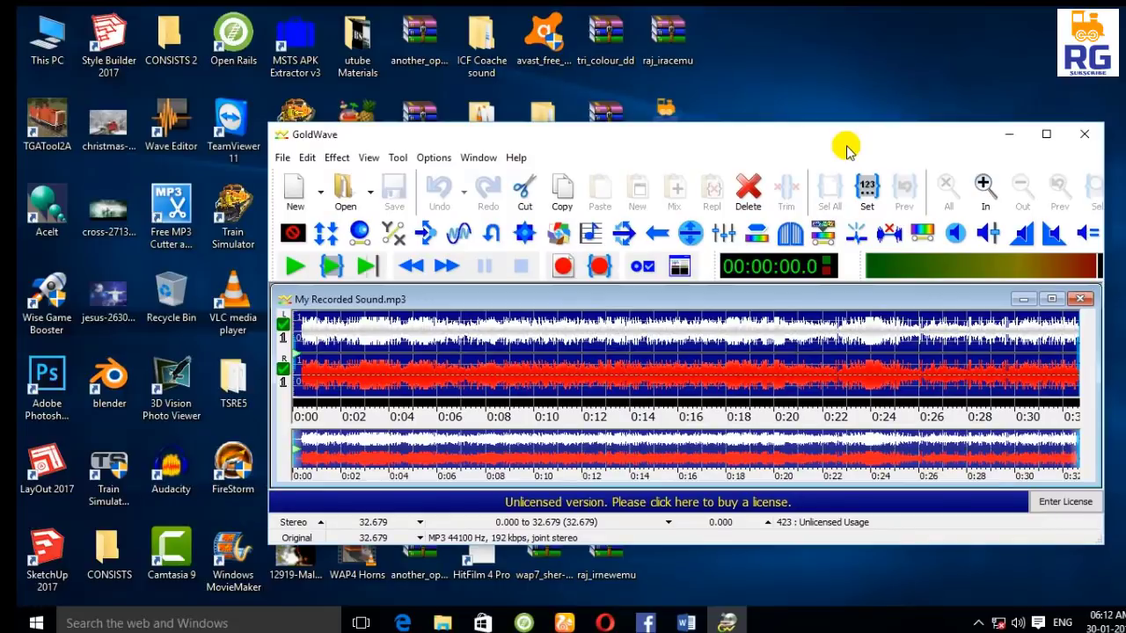
pyautogui.doubleClick(704, 138)
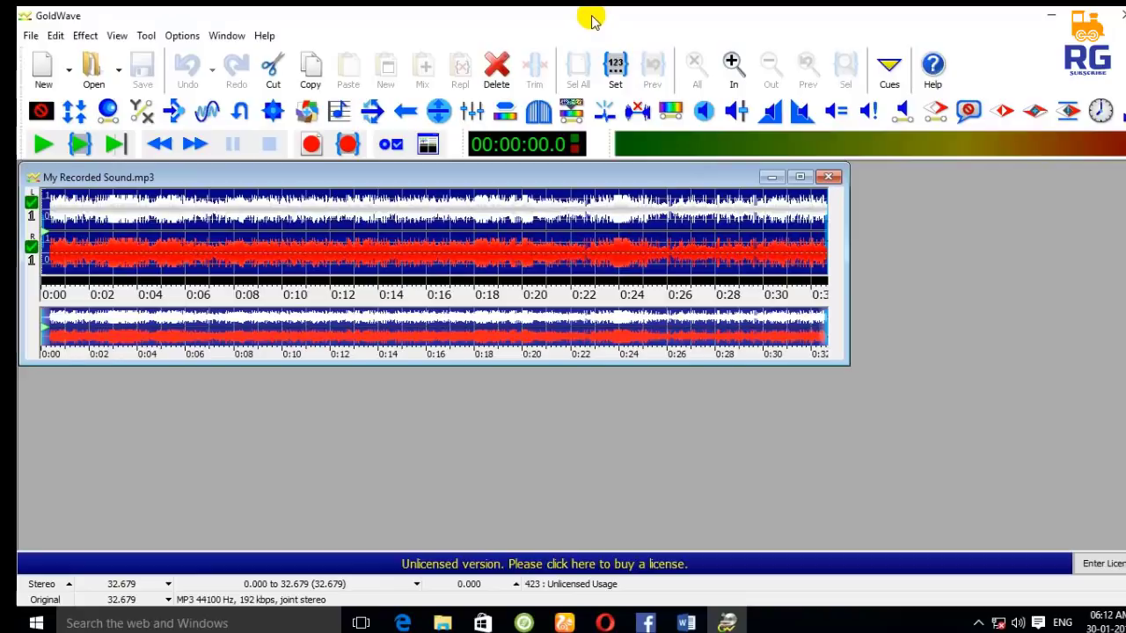
pyautogui.moveTo(591, 19); pyautogui.dragTo(695, 106)
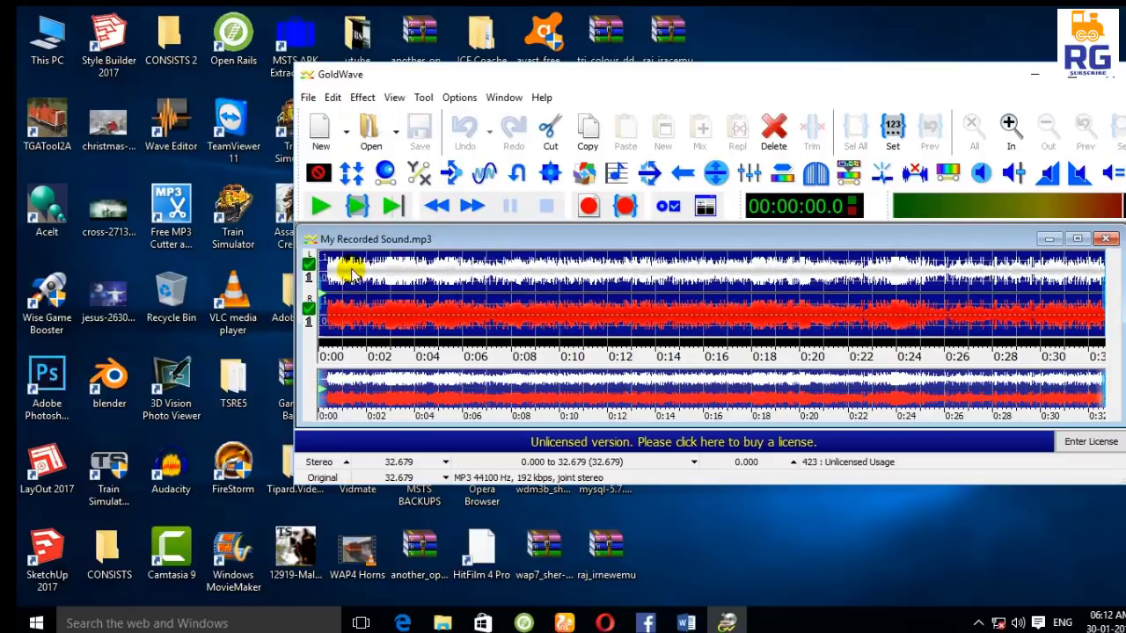
# Play the first few seconds of the recording and stop playback, keeping the whole sound selected.
pyautogui.press('space')
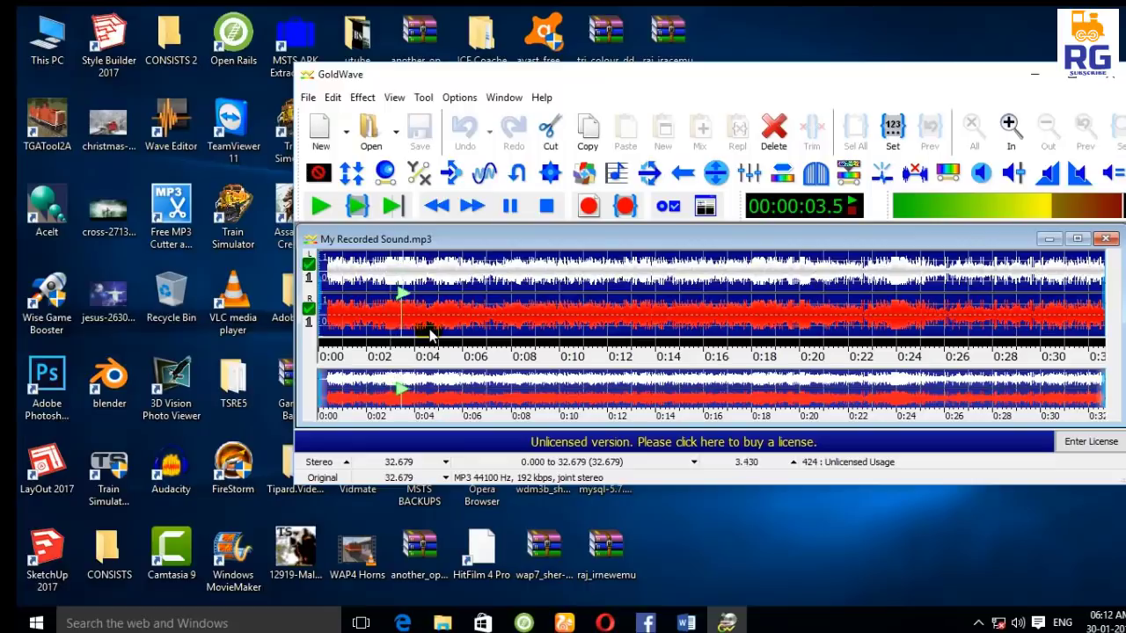
pyautogui.press('space')
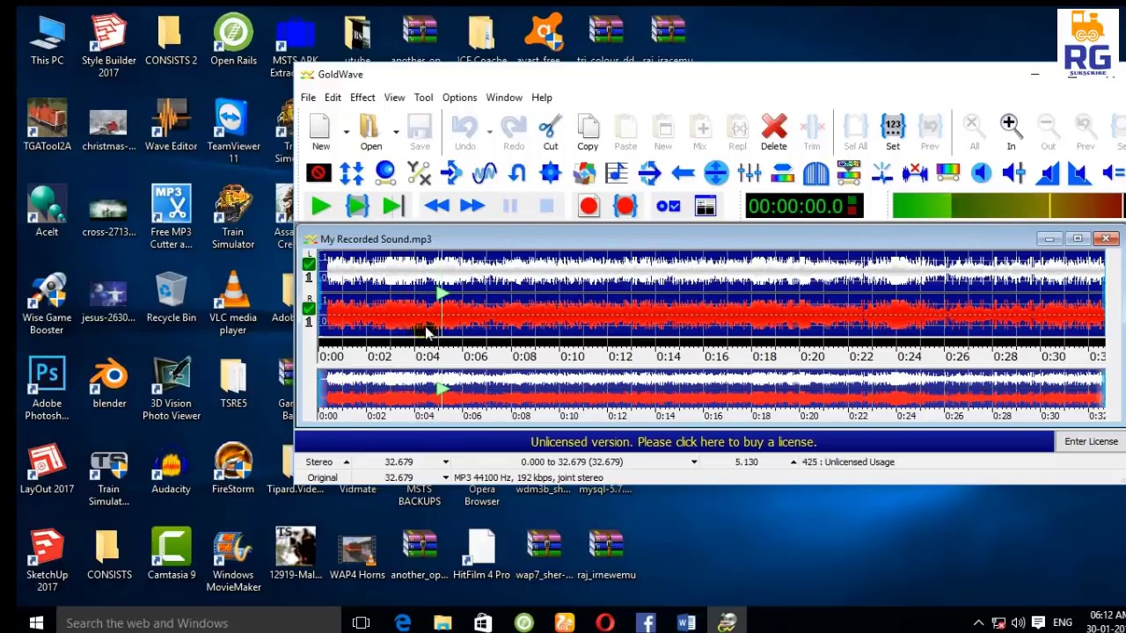
pyautogui.click(324, 304)
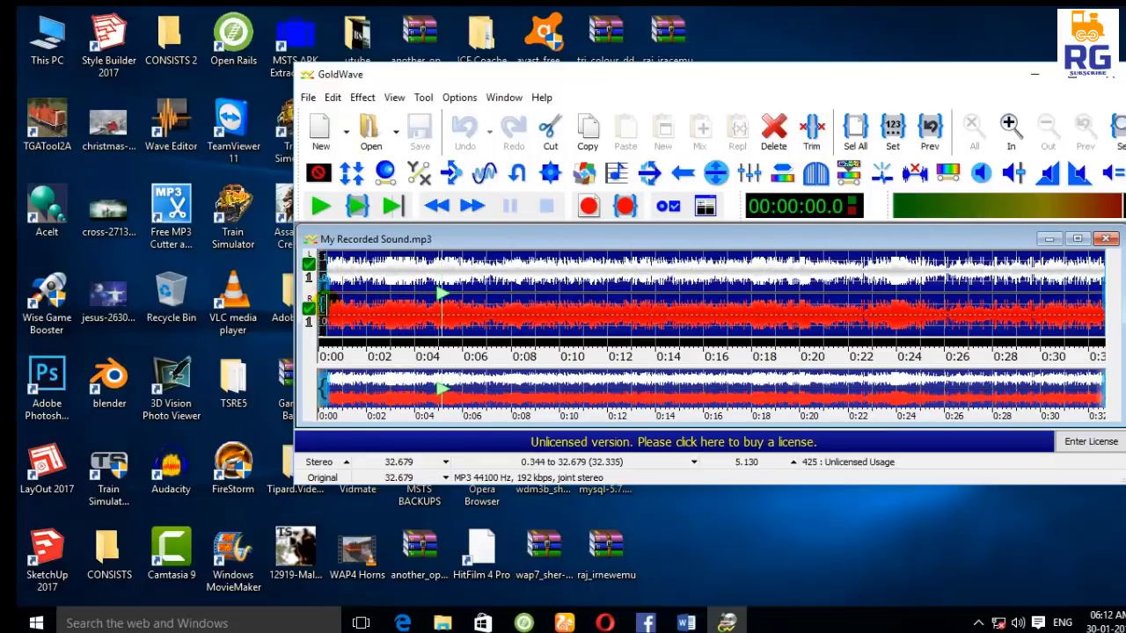
pyautogui.click(319, 303)
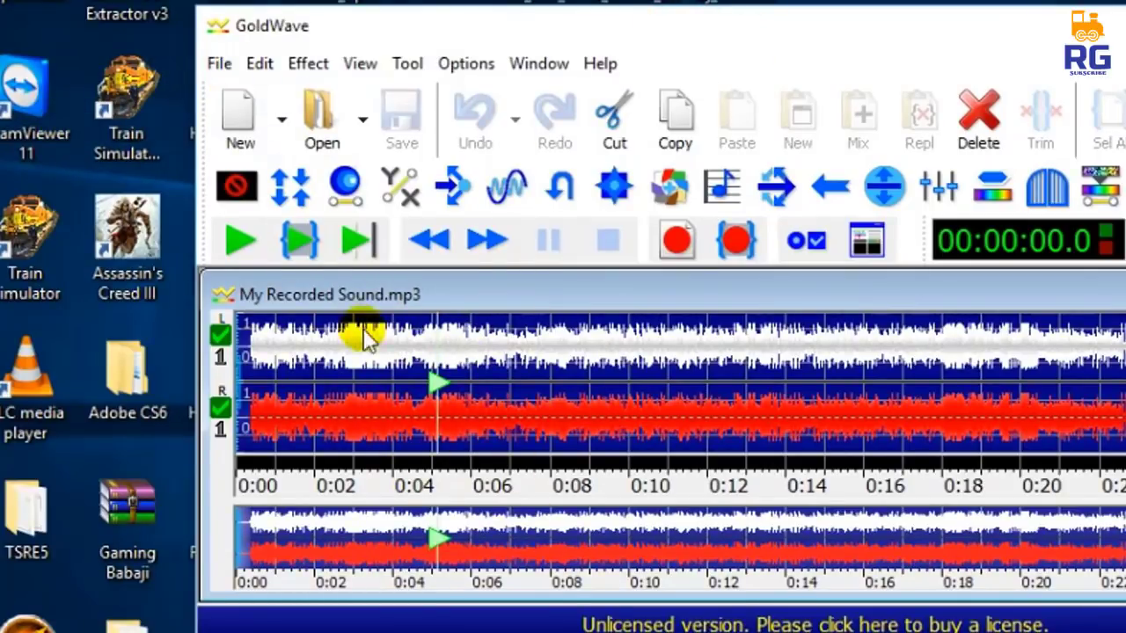
pyautogui.moveTo(549, 303); pyautogui.dragTo(554, 302)
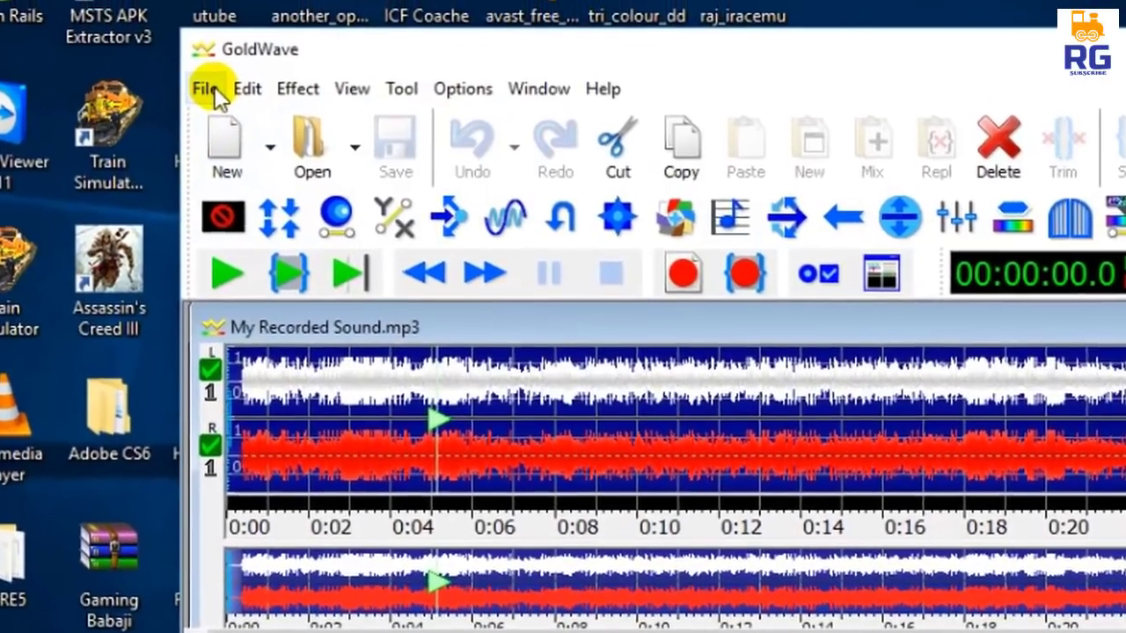
# Start saving the sound as a new file with the name My Recorded Sound Modified.
pyautogui.click(212, 88)
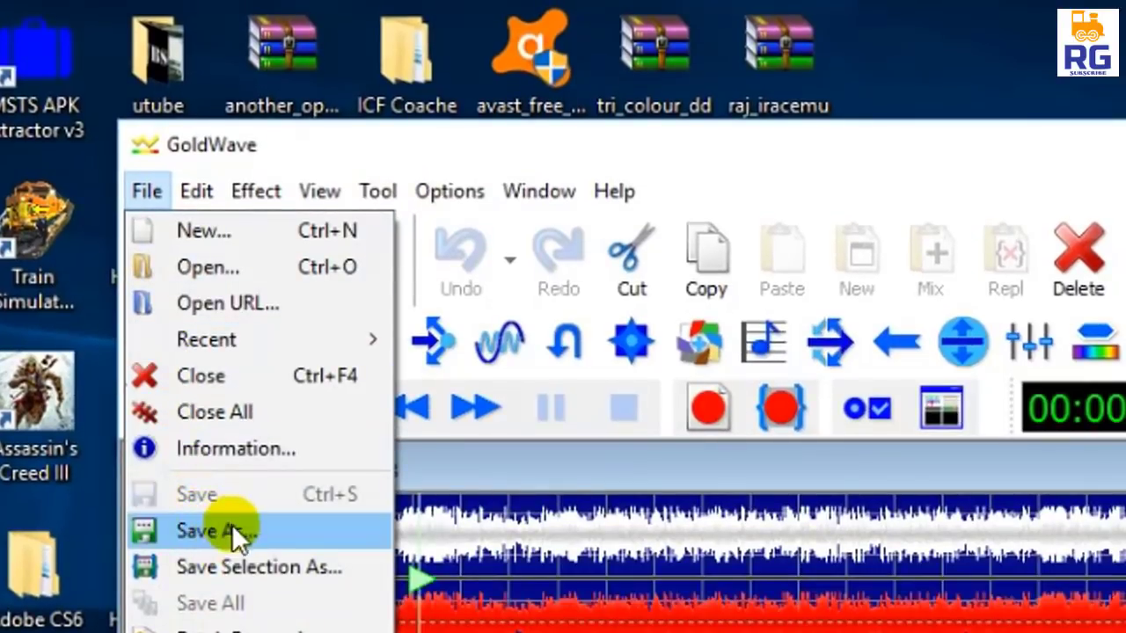
pyautogui.click(239, 528)
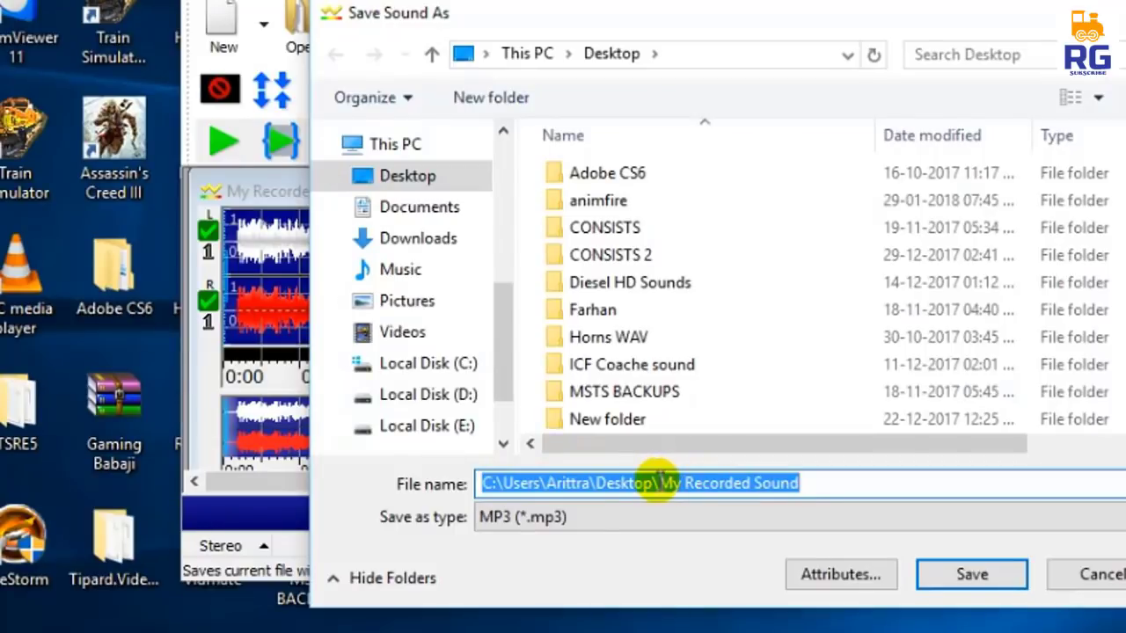
pyautogui.moveTo(658, 483); pyautogui.dragTo(453, 475)
pyautogui.press('BackSpace')
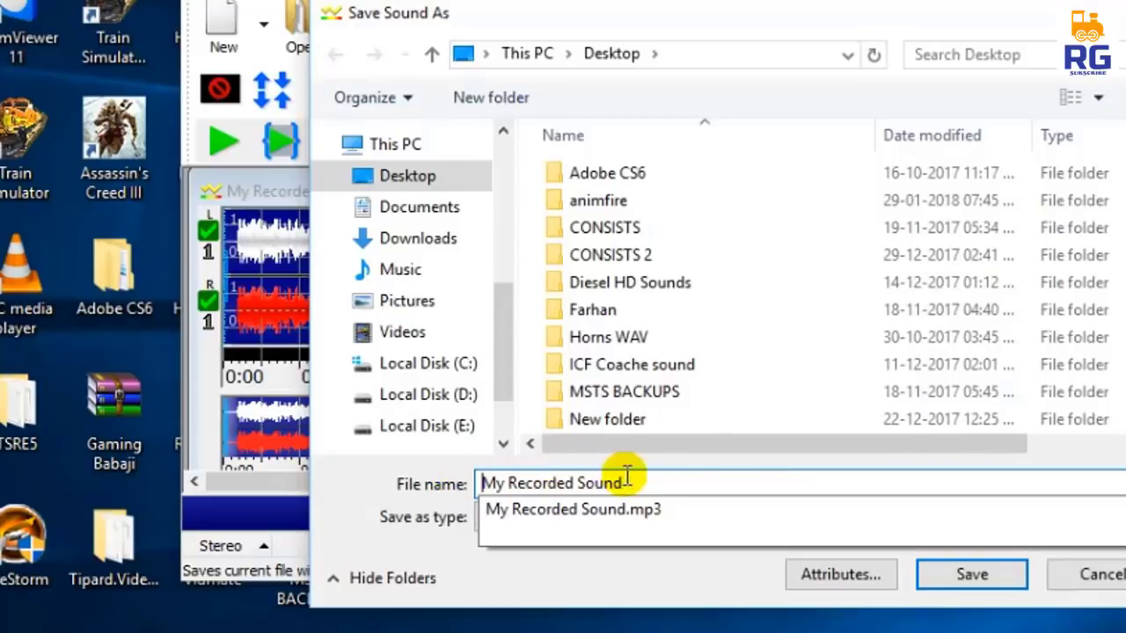
pyautogui.click(637, 481)
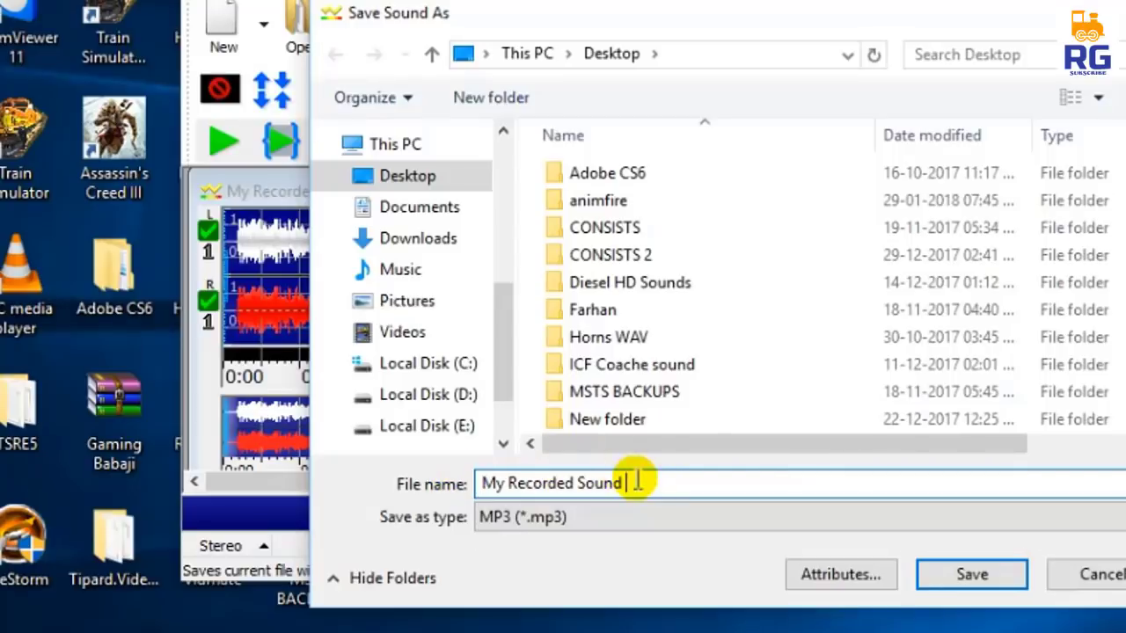
pyautogui.write('Modif')
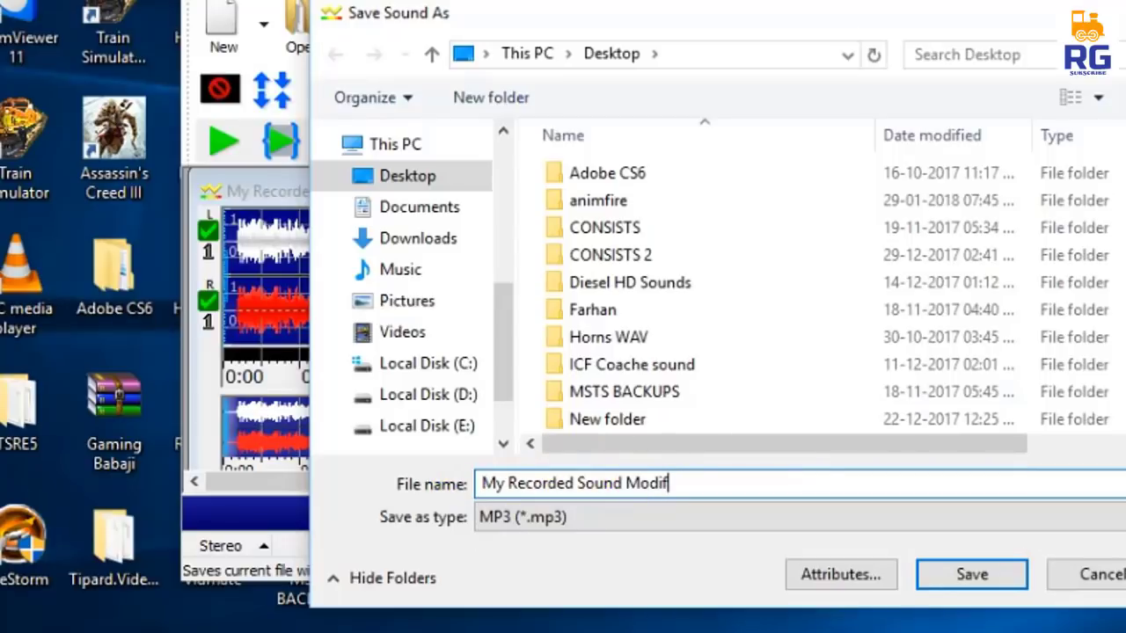
pyautogui.write('ied')
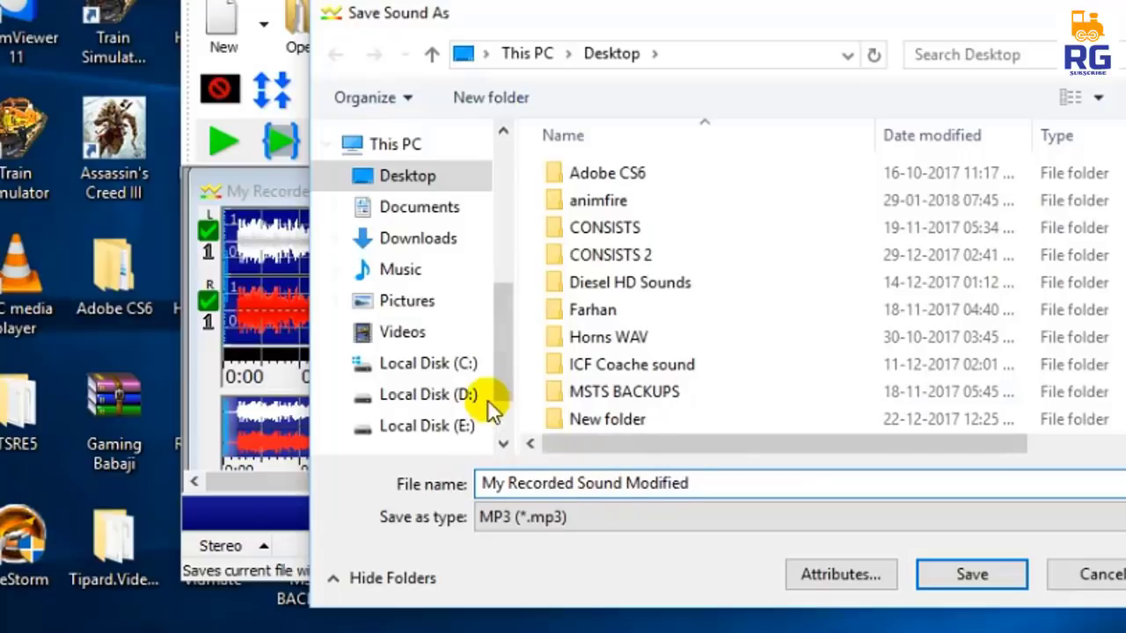
# Choose the Desktop as the save location and Wave (*.wav) as the file type.
pyautogui.click(407, 190)
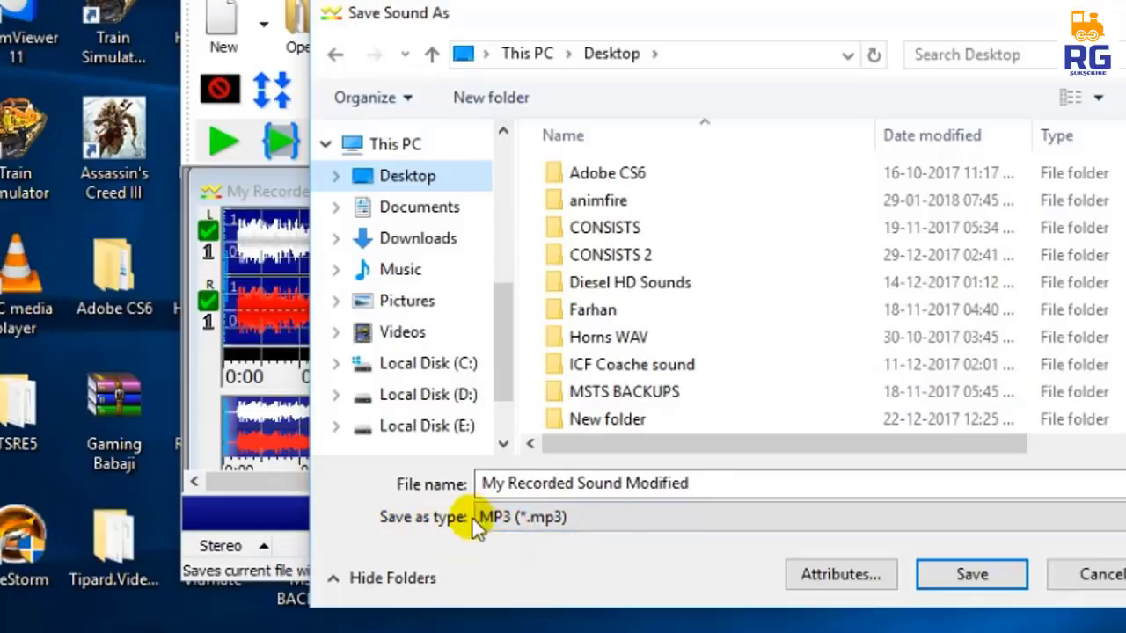
pyautogui.click(568, 517)
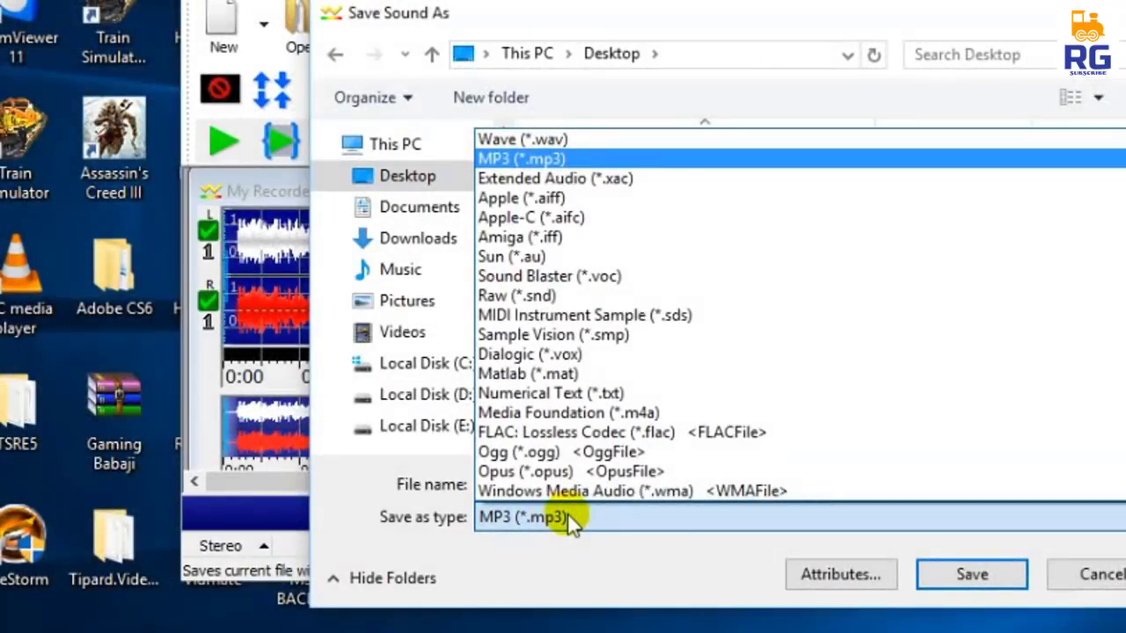
pyautogui.click(554, 141)
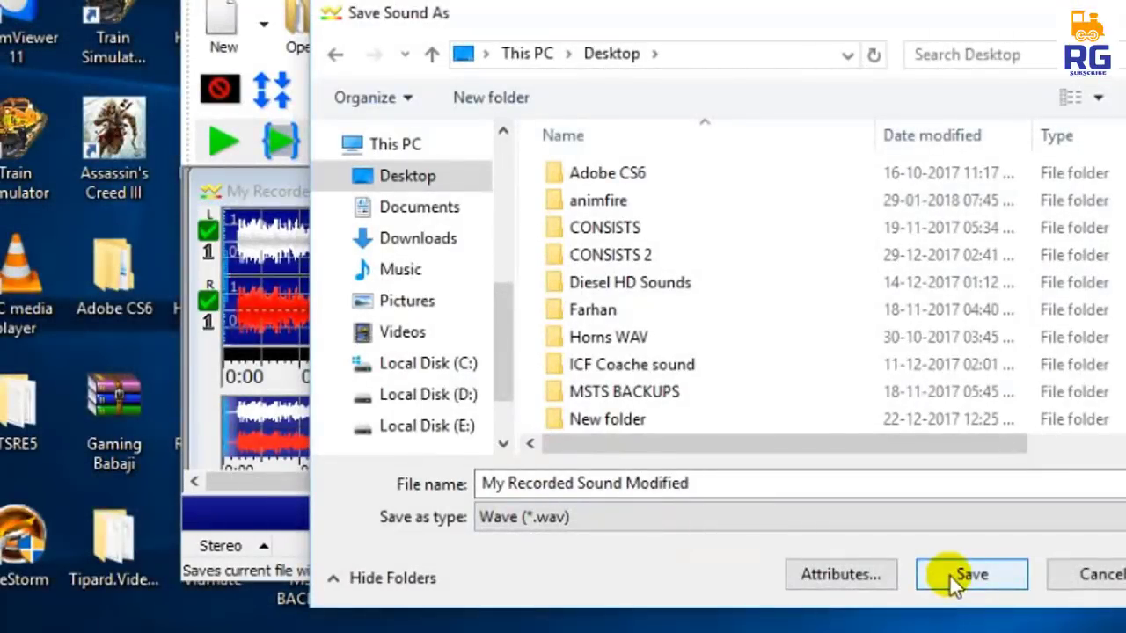
# Save the sound as My Recorded Sound Modified and move the program window aside to check the new file on the desktop.
pyautogui.click(949, 573)
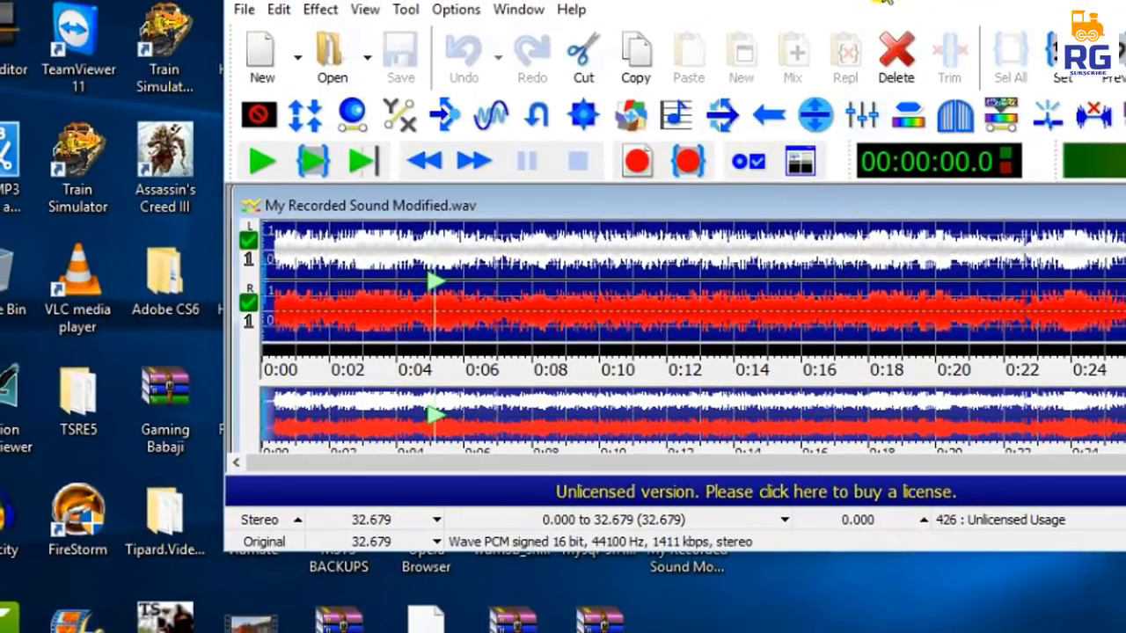
pyautogui.moveTo(871, 18); pyautogui.dragTo(604, 621)
pyautogui.click(686, 567)
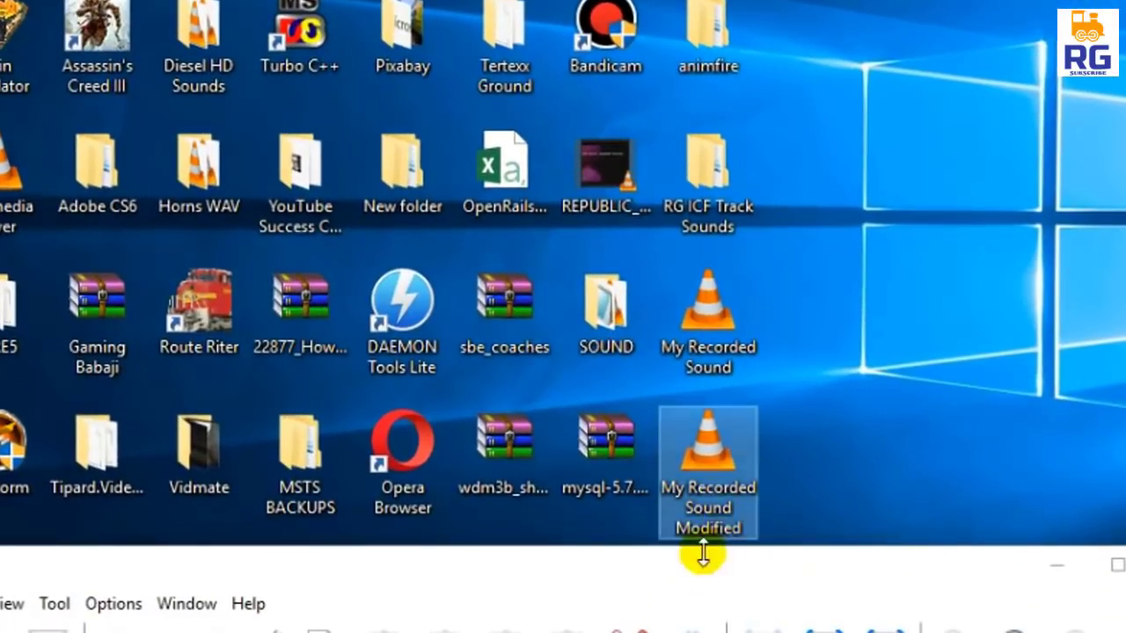
pyautogui.moveTo(728, 521)
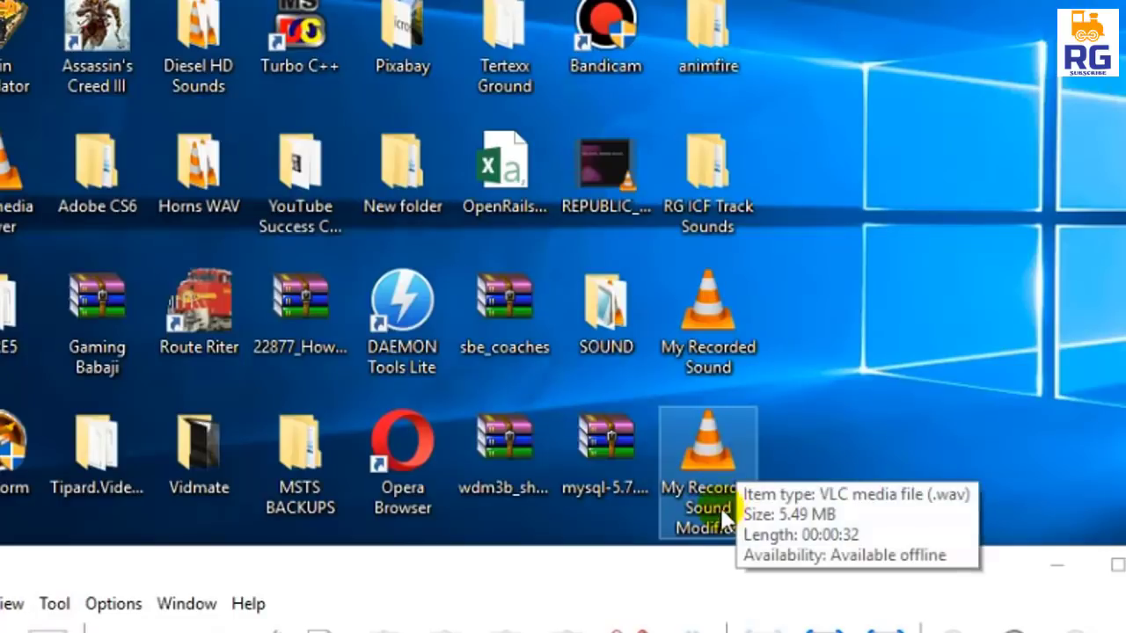
pyautogui.click(431, 584)
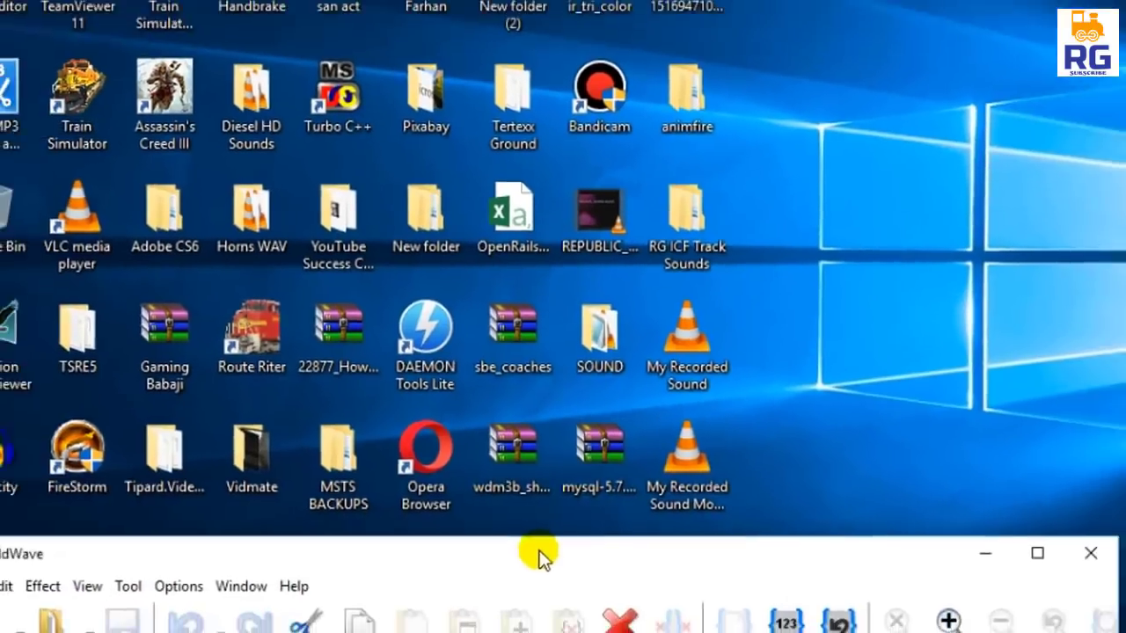
pyautogui.moveTo(466, 563); pyautogui.dragTo(717, 0)
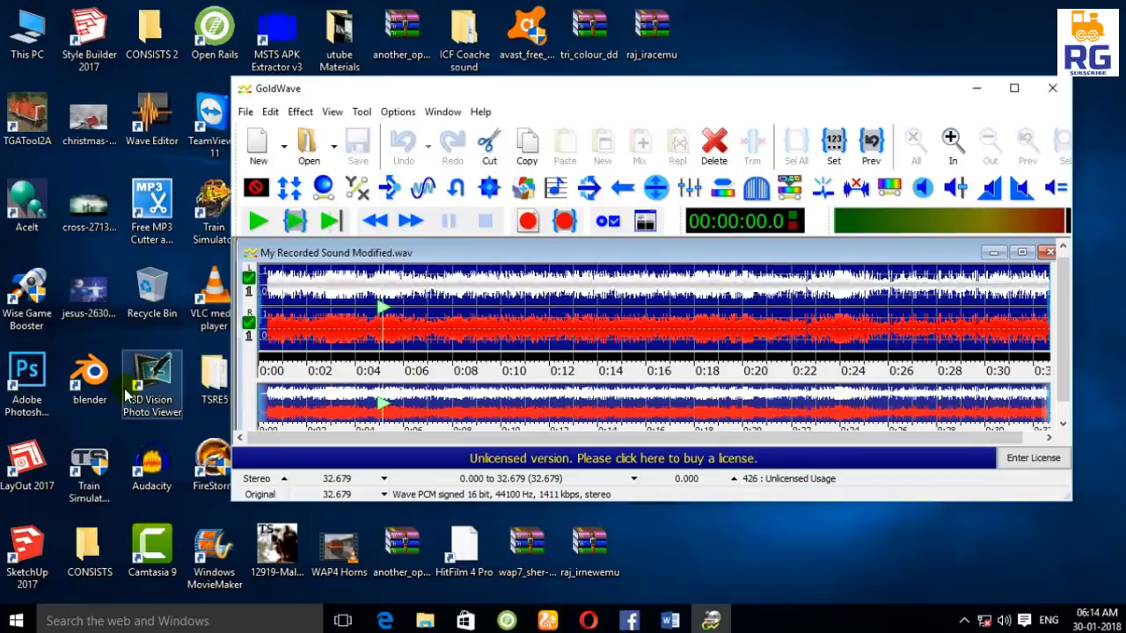
# Minimize the GoldWave window and refresh the desktop.
pyautogui.click(246, 111)
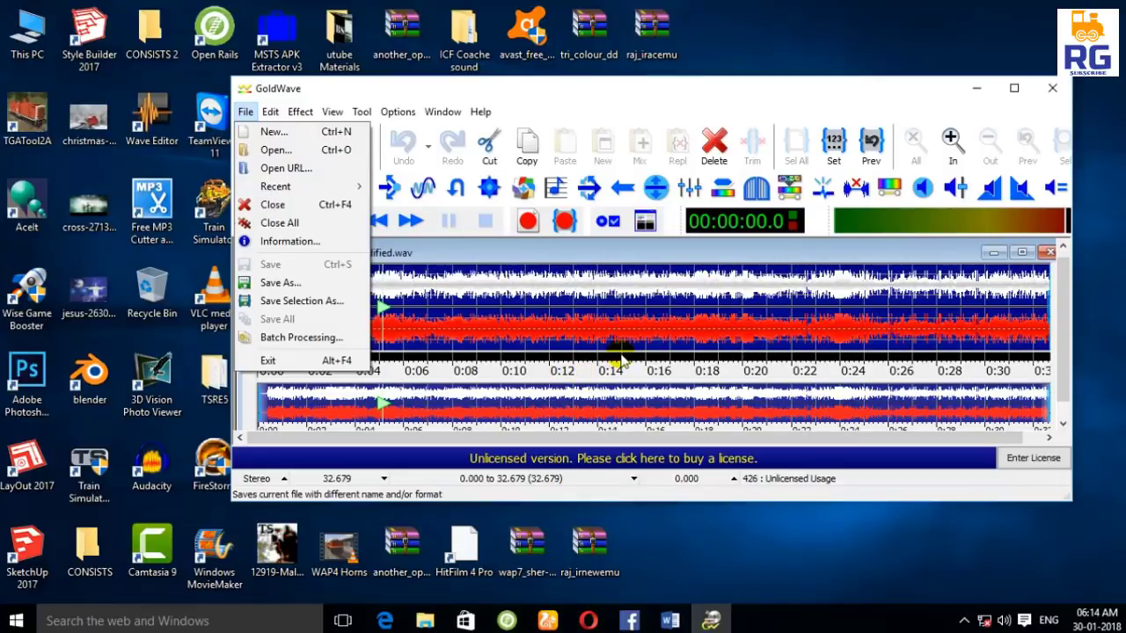
pyautogui.click(534, 88)
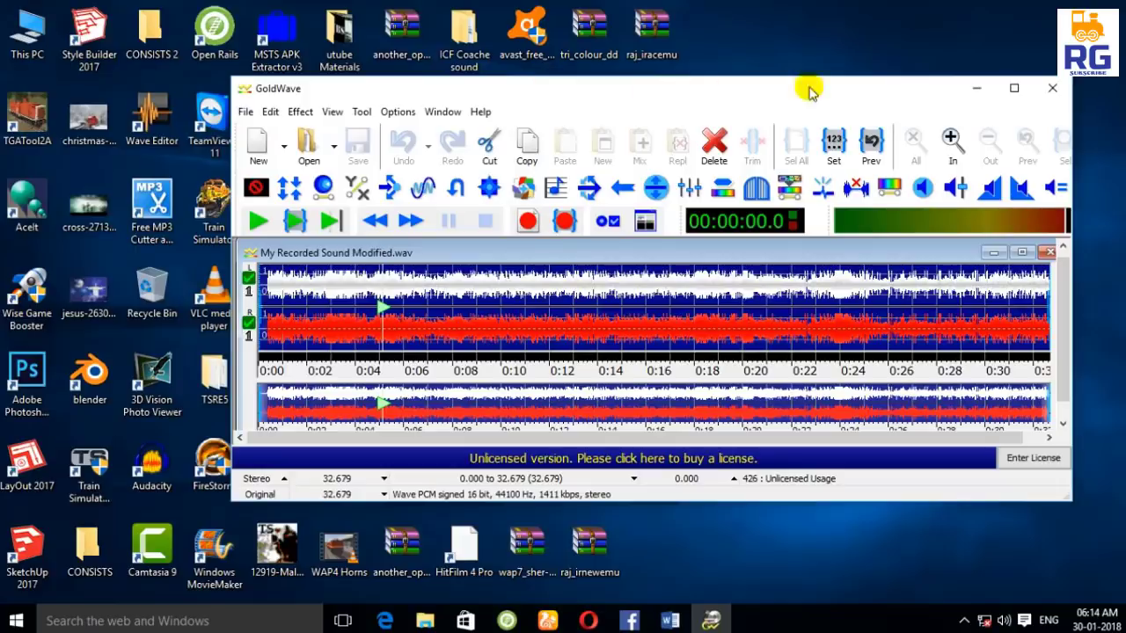
pyautogui.click(978, 88)
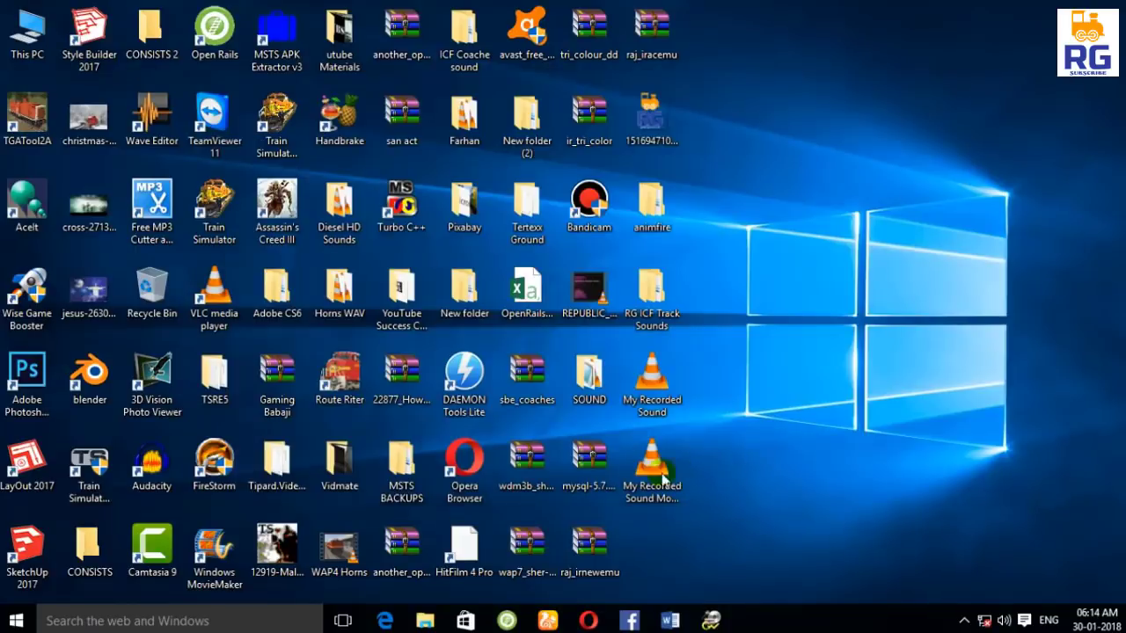
pyautogui.rightClick(737, 400)
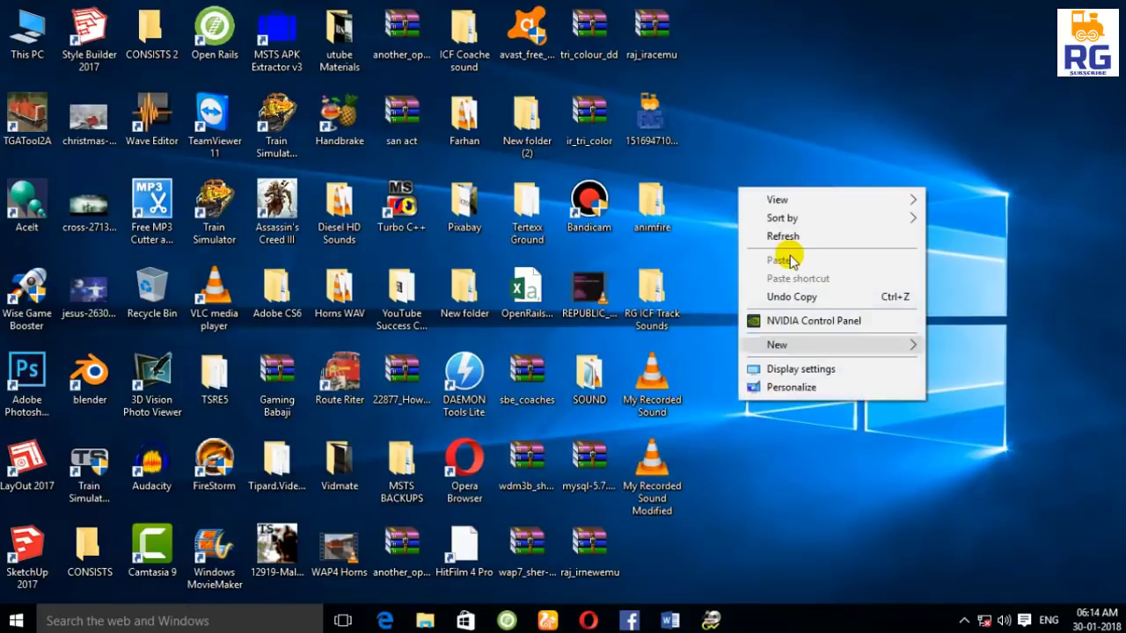
pyautogui.click(783, 236)
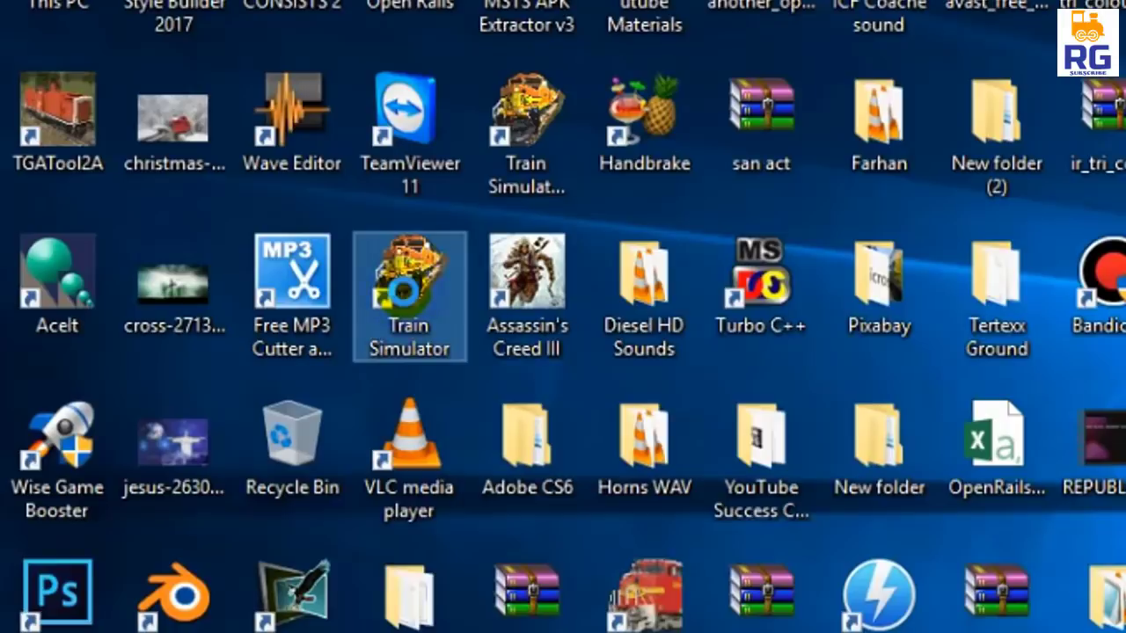
# Switch to File Explorer at the Train Simulator shortcut's file location and open the TRAINSET folder inside TRAINS.
pyautogui.rightClick(404, 293)
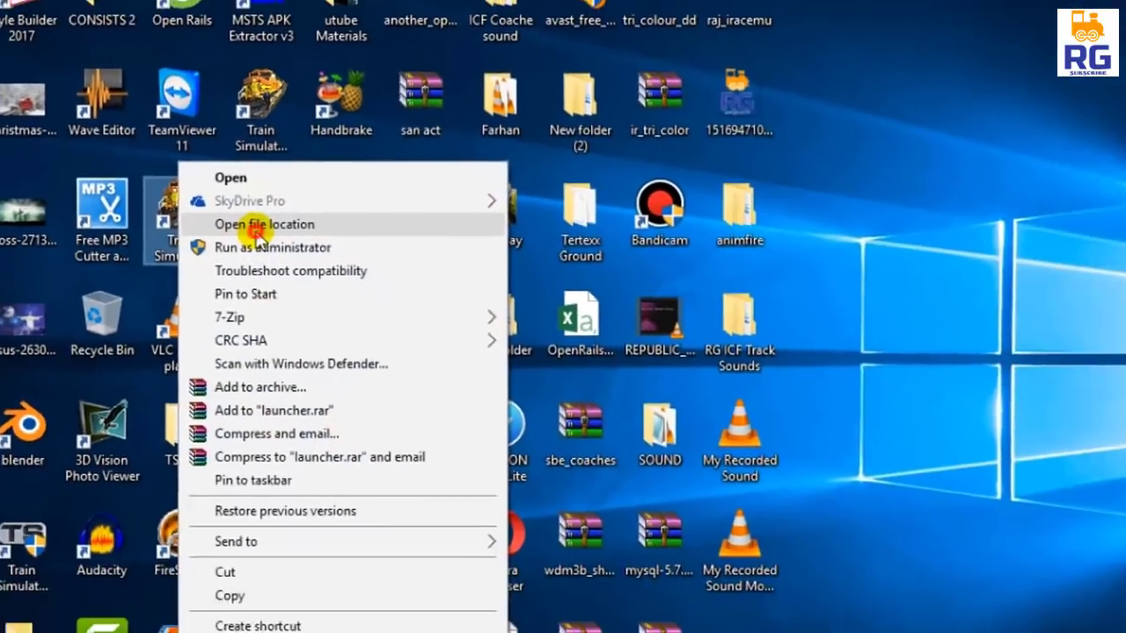
pyautogui.click(495, 302)
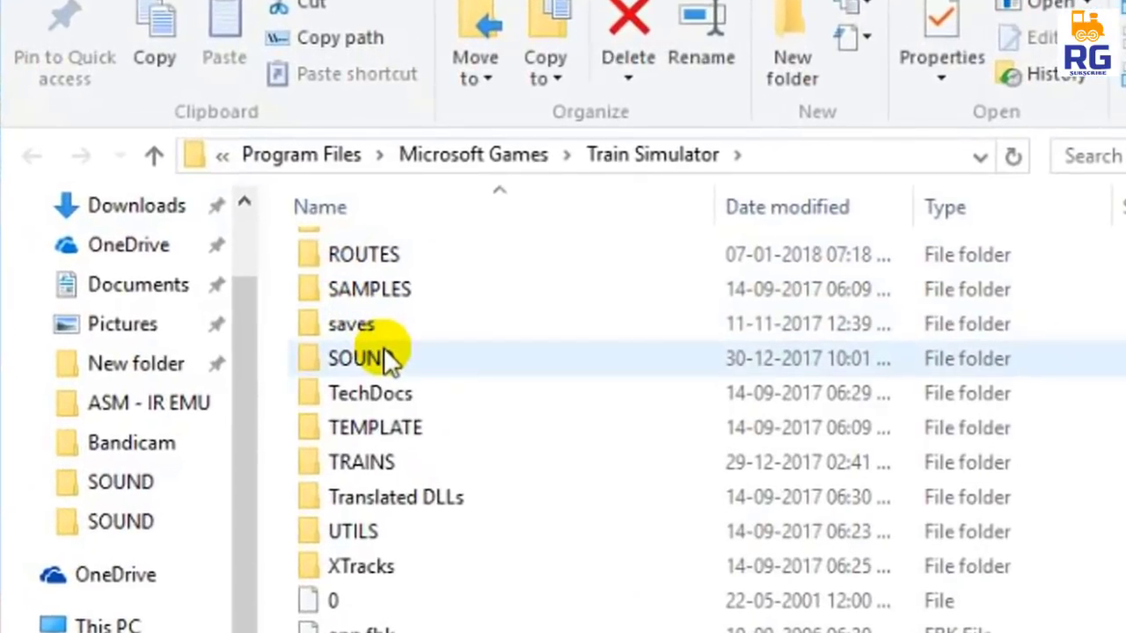
pyautogui.doubleClick(478, 292)
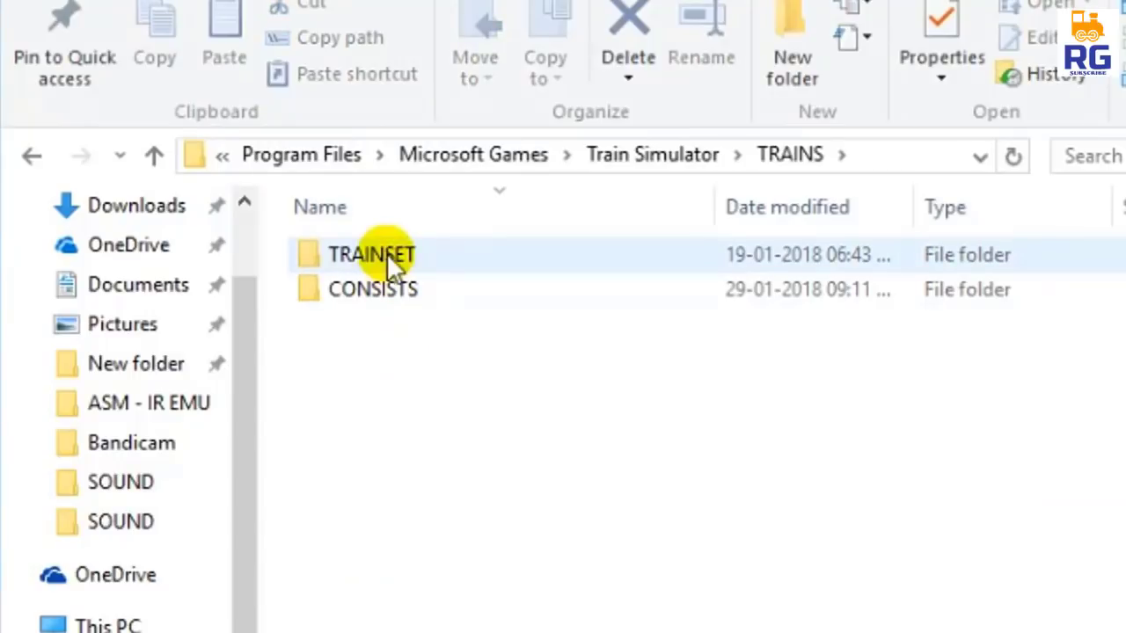
pyautogui.doubleClick(387, 257)
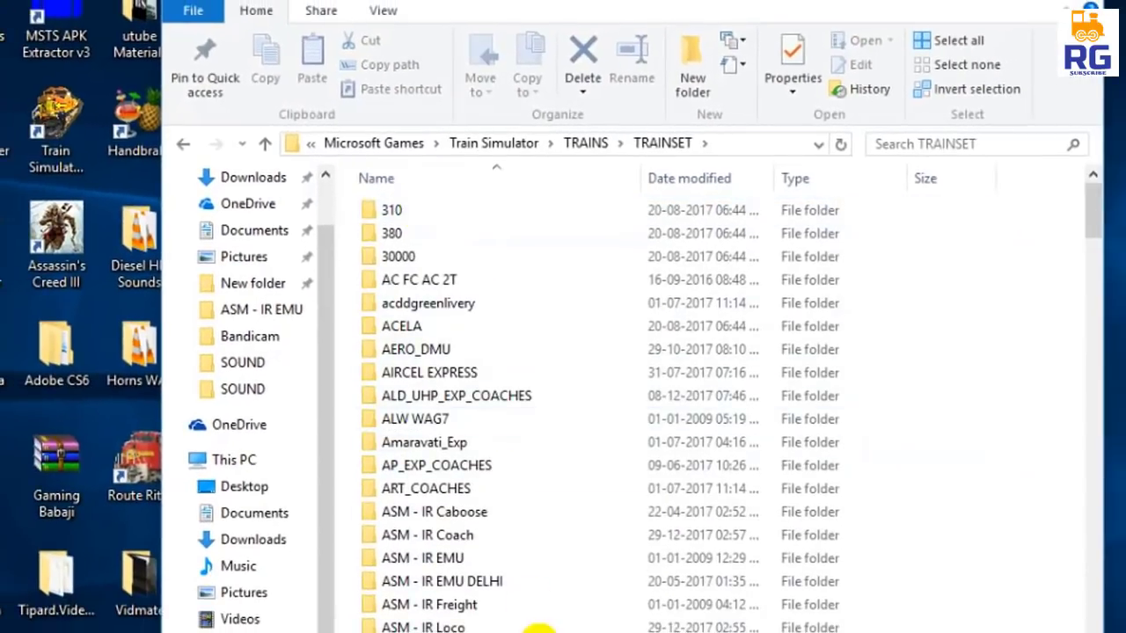
# Find the Falaknuma Express folder in TRAINSET and open it.
pyautogui.scroll(-10, 595, 598)
pyautogui.scroll(-6, 599, 606)
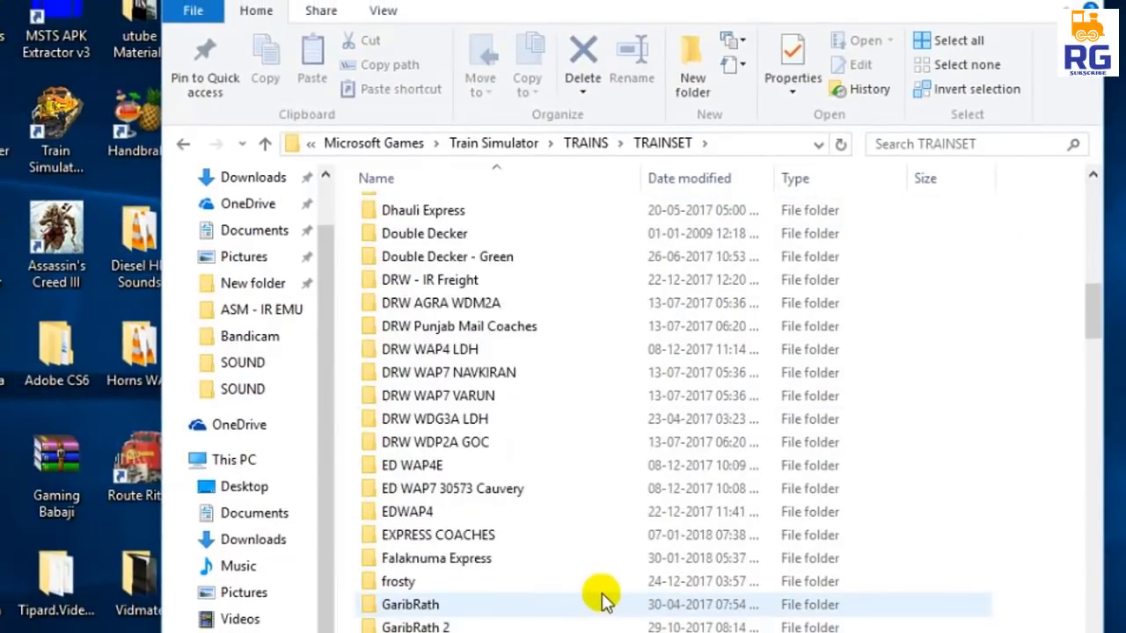
pyautogui.scroll(-2, 603, 598)
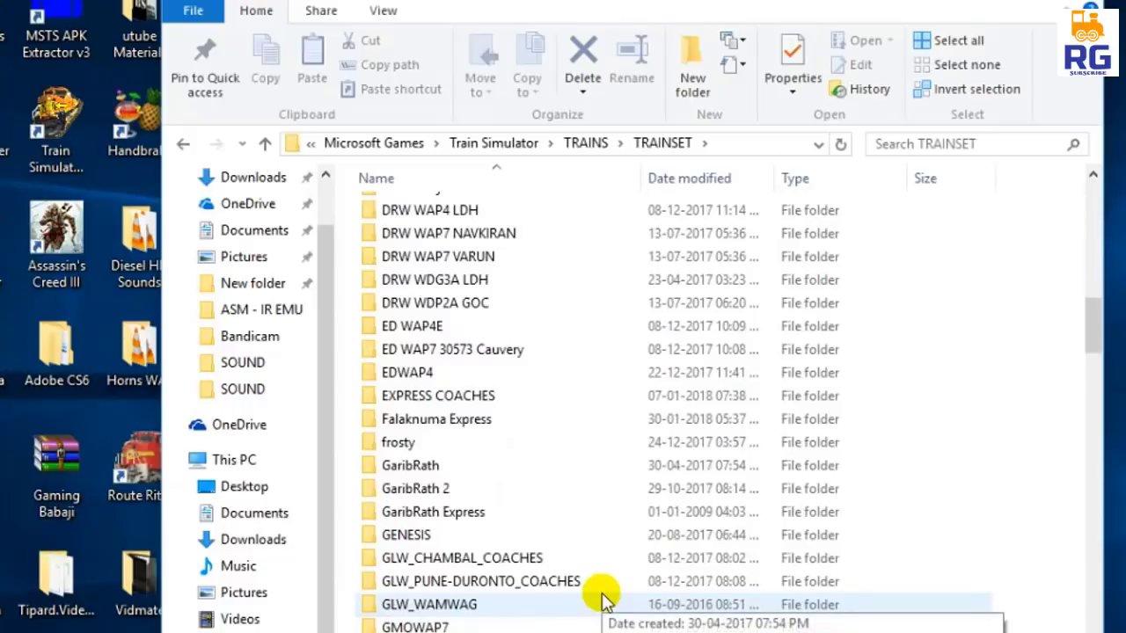
pyautogui.scroll(2, 598, 589)
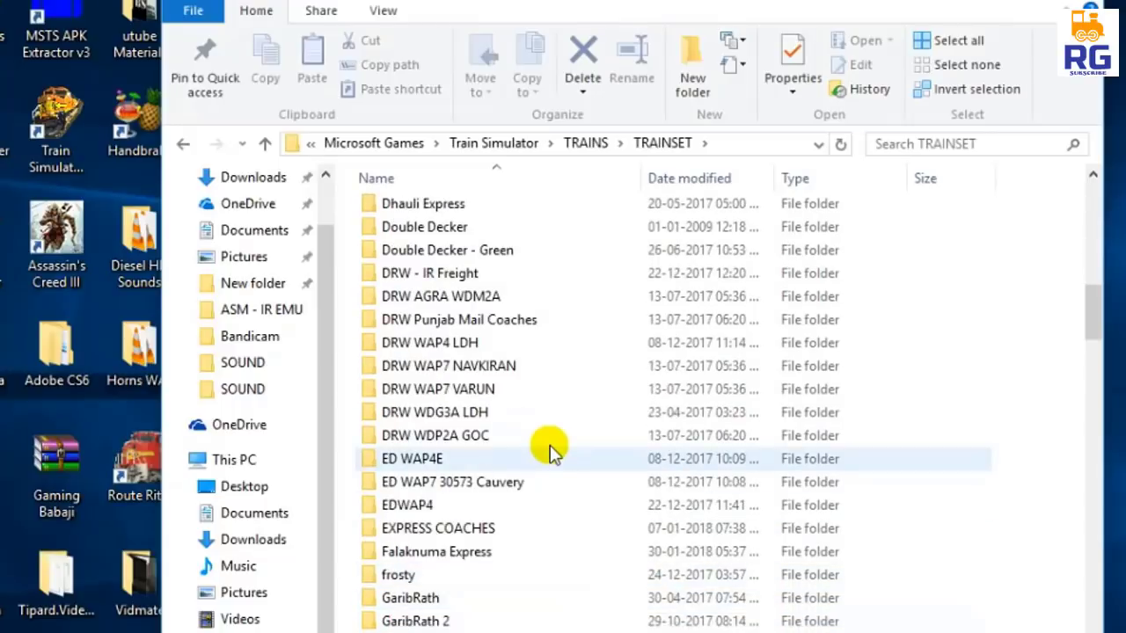
pyautogui.scroll(3, 550, 450)
pyautogui.scroll(-4, 550, 445)
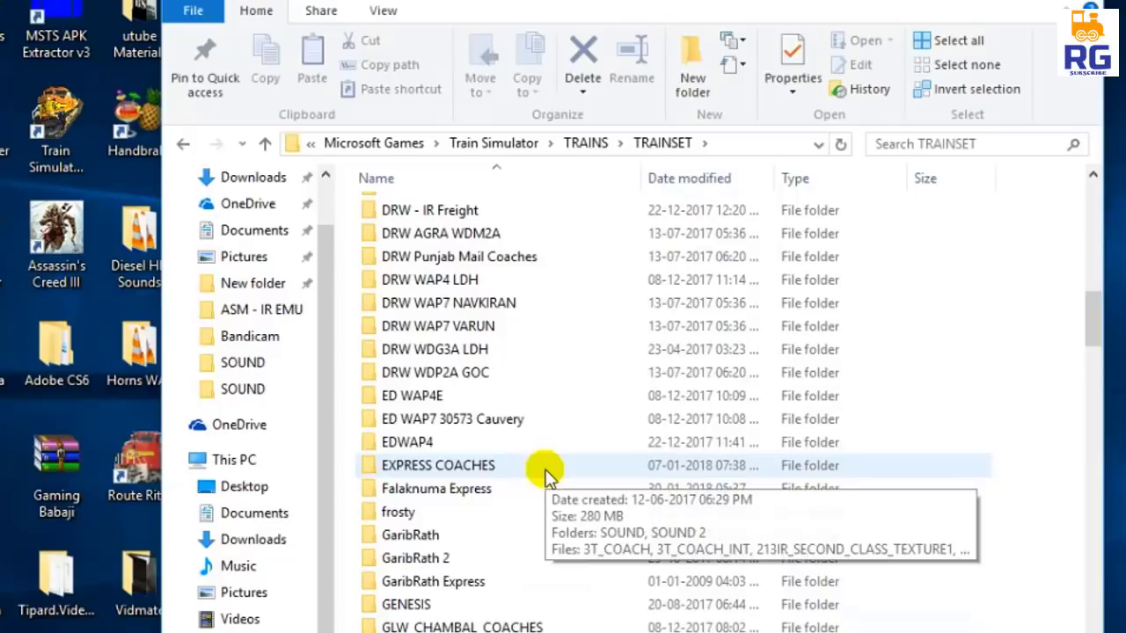
pyautogui.scroll(-1, 546, 475)
pyautogui.scroll(1, 543, 476)
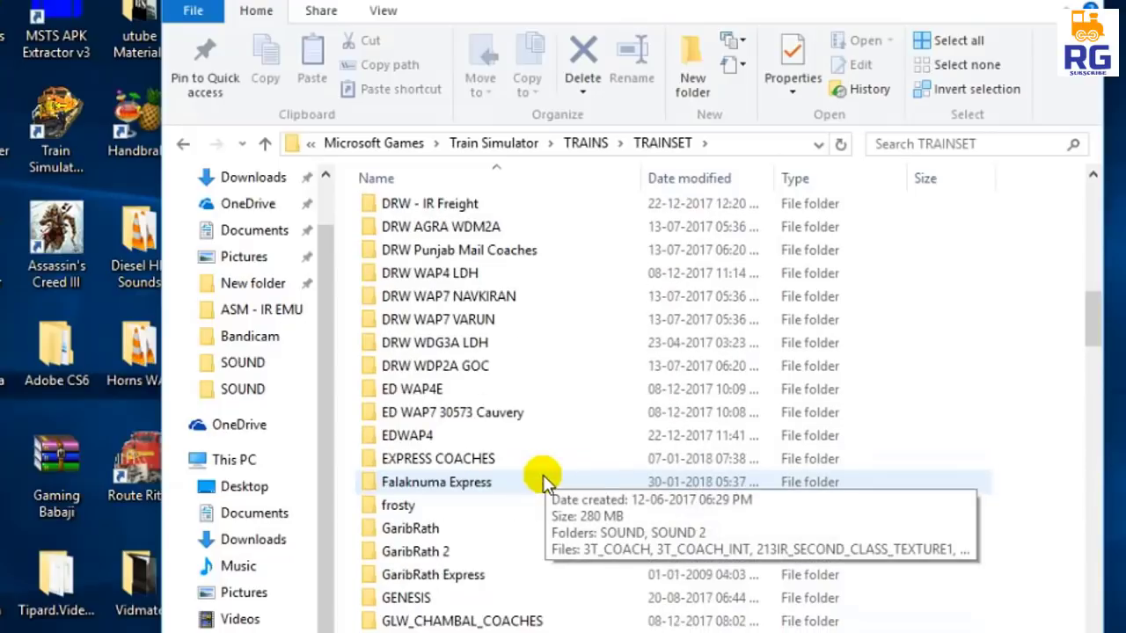
pyautogui.scroll(-1, 543, 476)
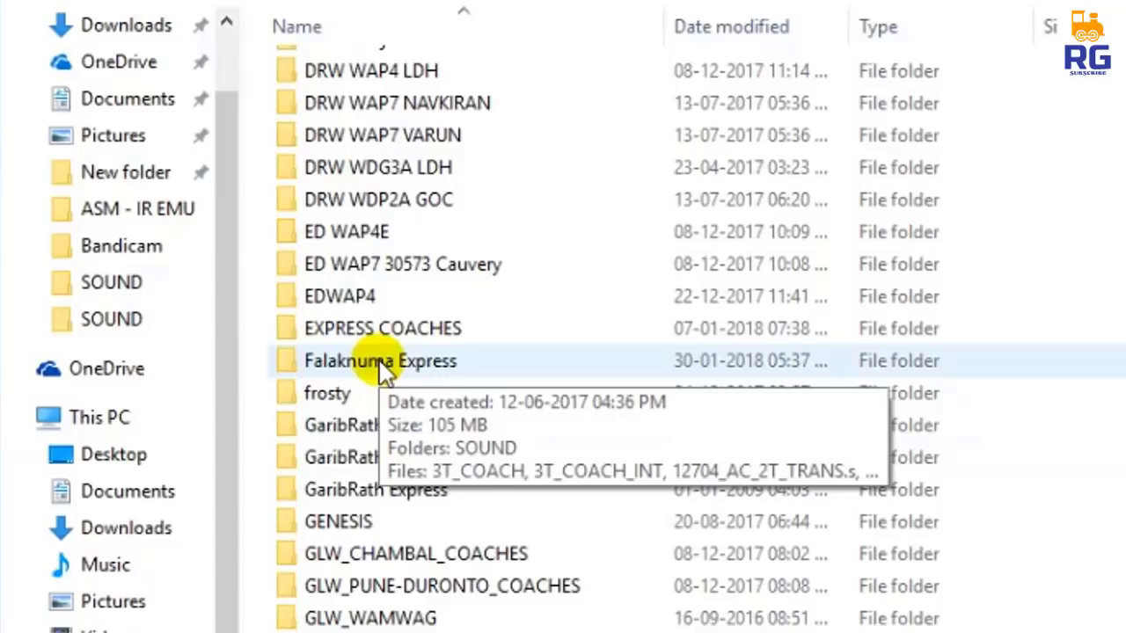
pyautogui.doubleClick(378, 361)
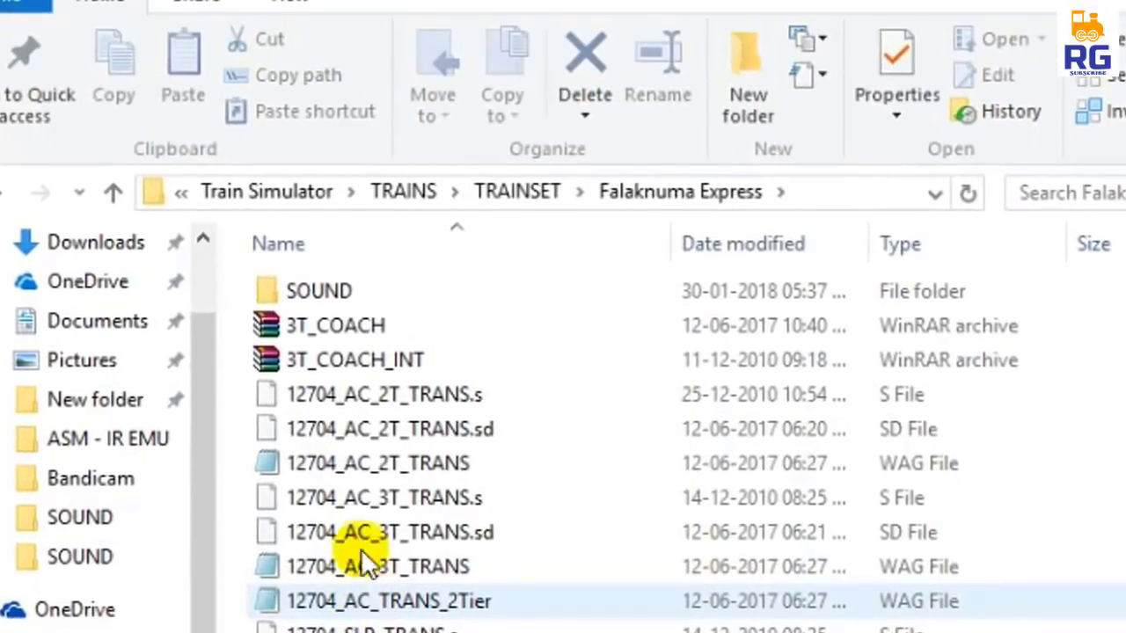
# Open the SOUND folder inside the Falaknuma Express folder.
pyautogui.click(300, 293)
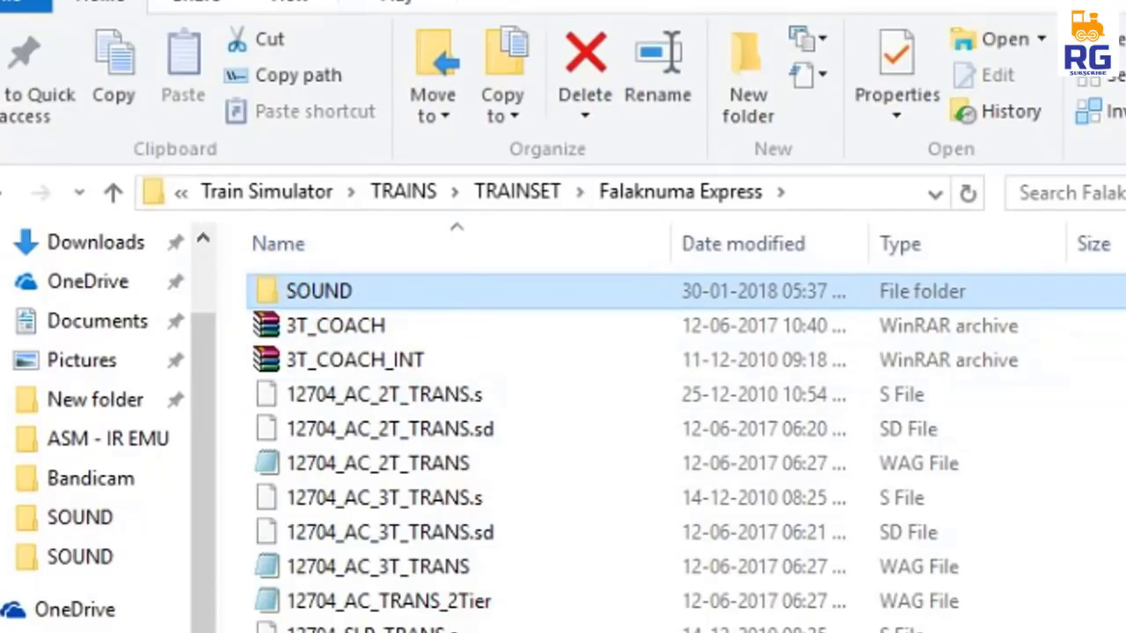
pyautogui.scroll(-3, 440, 528)
pyautogui.scroll(10, 327, 325)
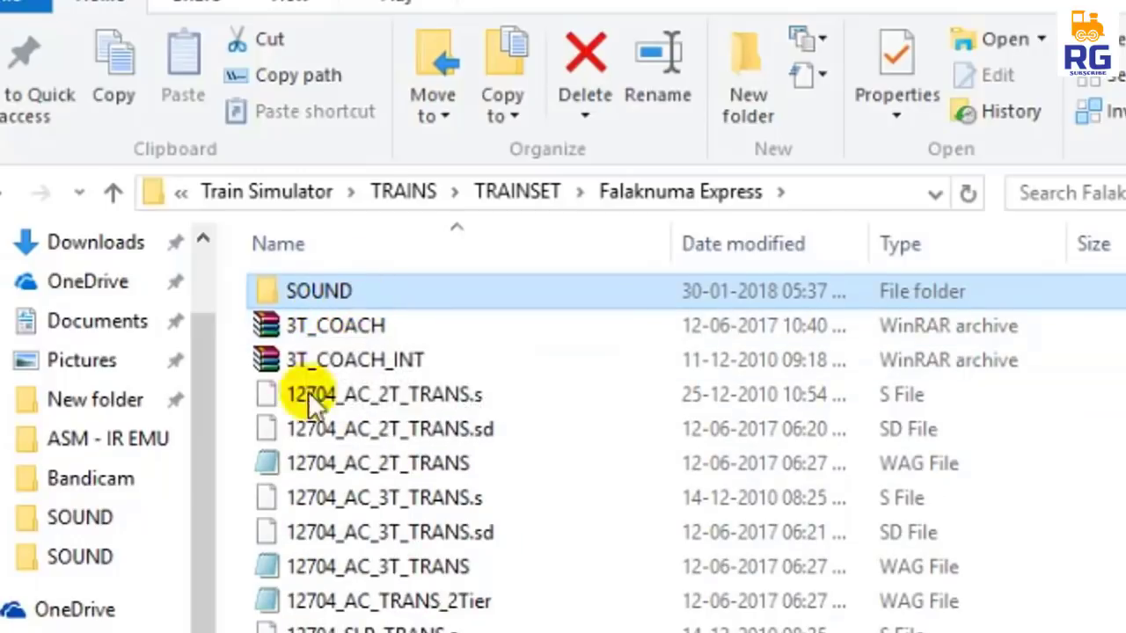
pyautogui.click(317, 295)
pyautogui.doubleClick(317, 296)
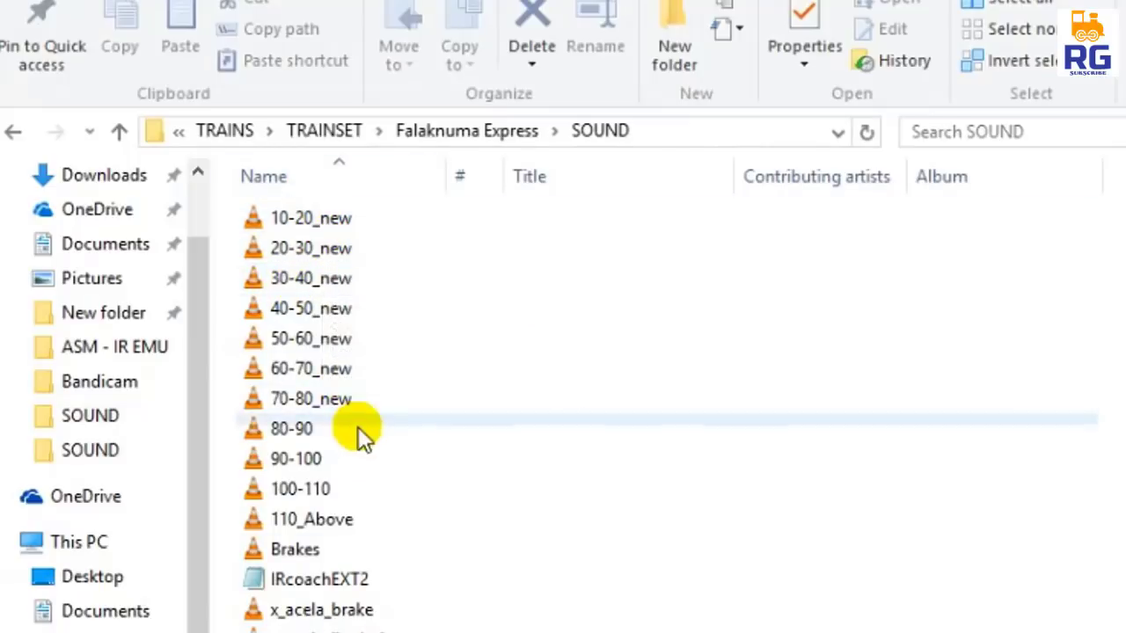
# Shift the SOUND folder window clear of the desktop files and copy the My Recorded Sound Modified file from the desktop.
pyautogui.click(321, 609)
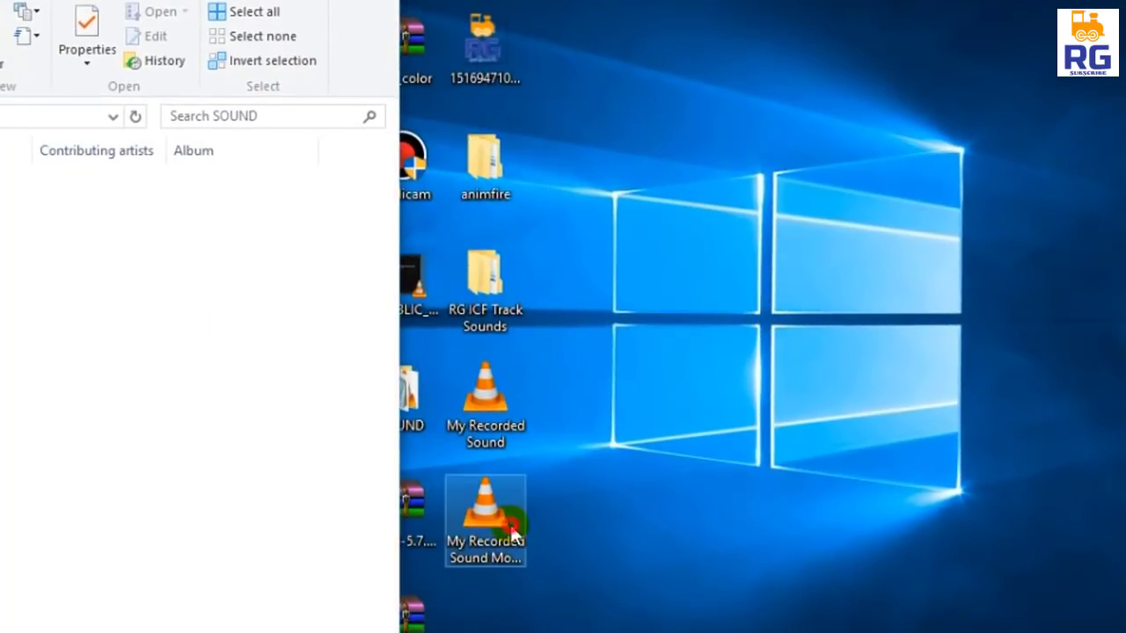
pyautogui.click(505, 431)
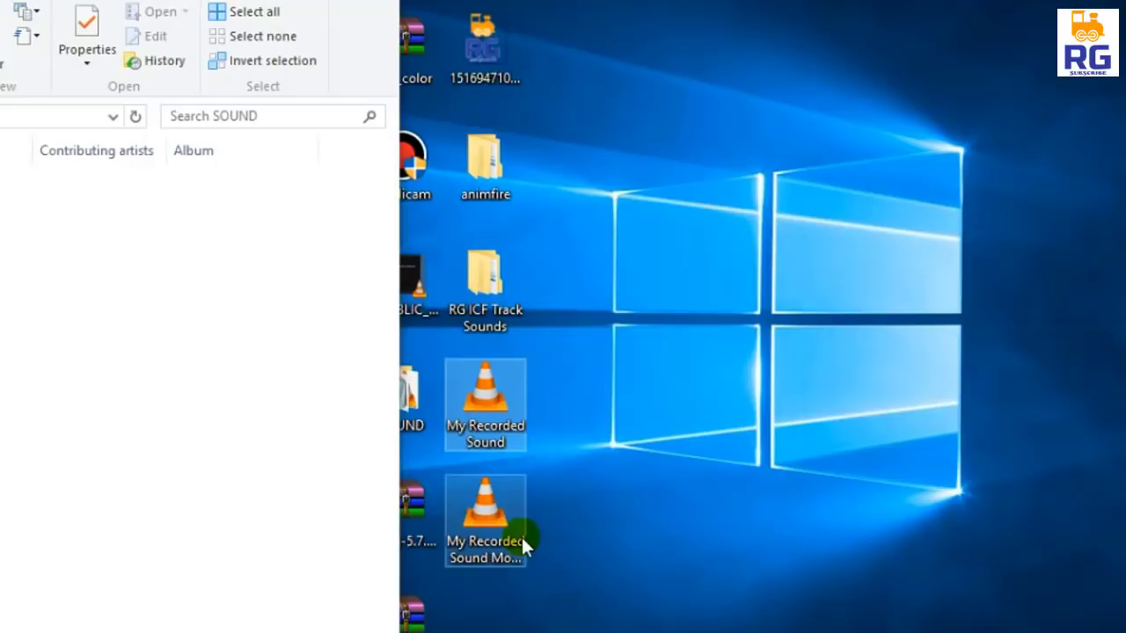
pyautogui.moveTo(521, 538)
pyautogui.click(482, 543)
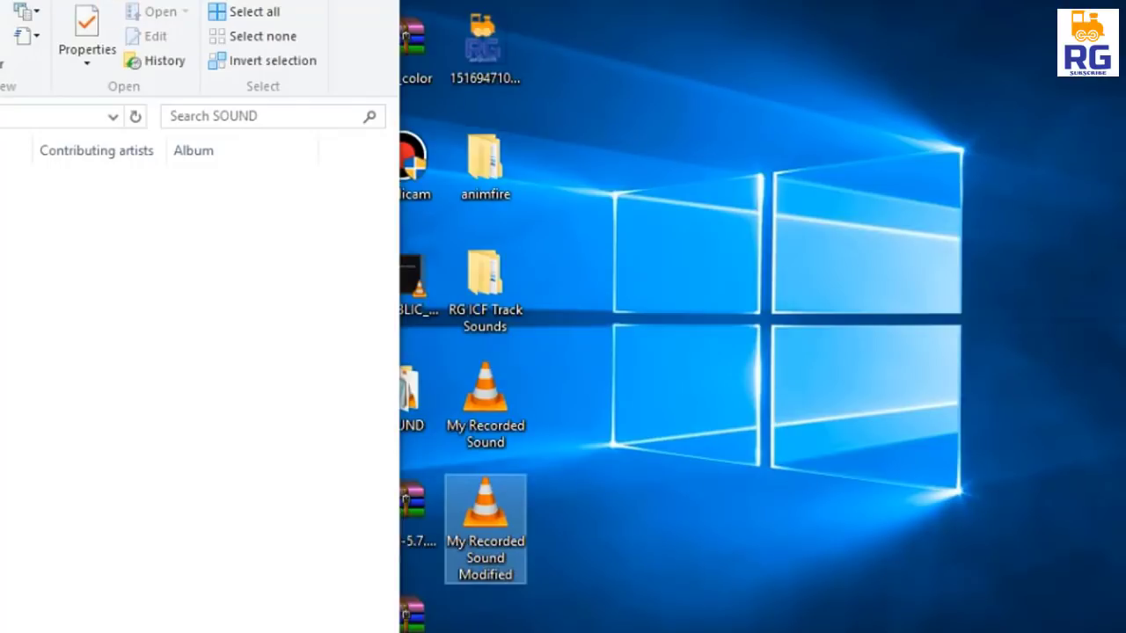
pyautogui.press('super+Right')
pyautogui.press('super+Right')
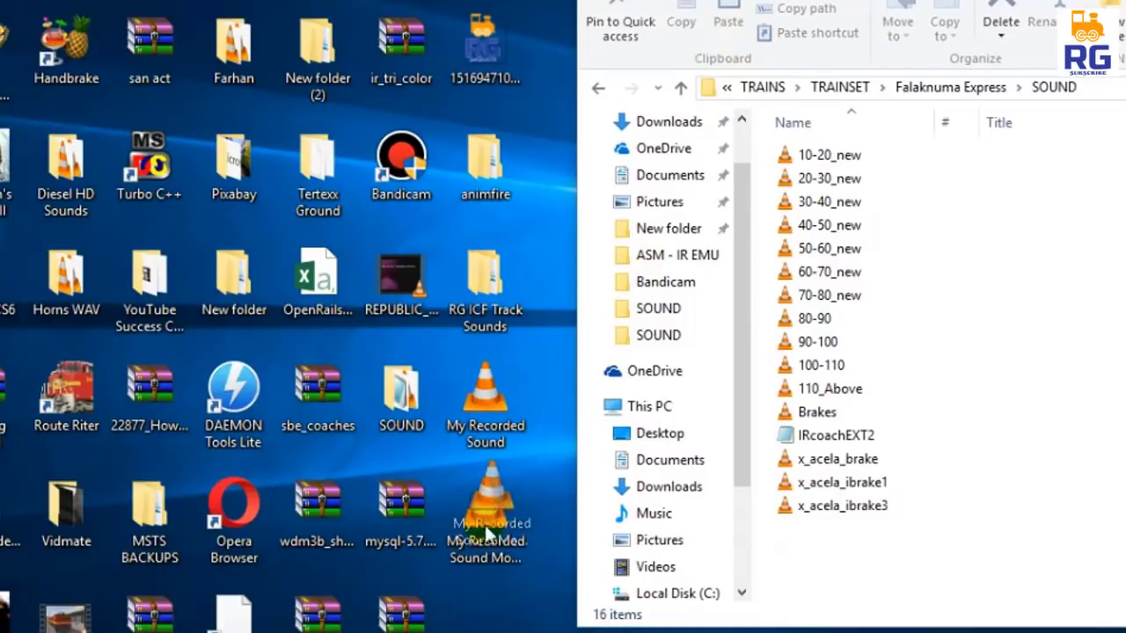
pyautogui.click(484, 602)
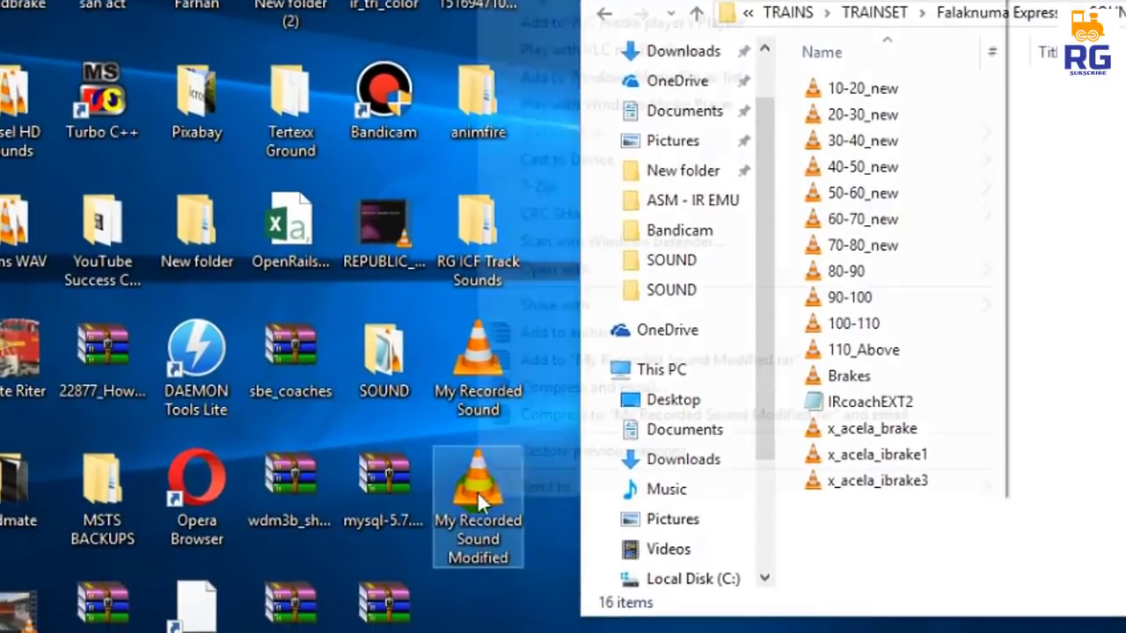
pyautogui.rightClick(485, 518)
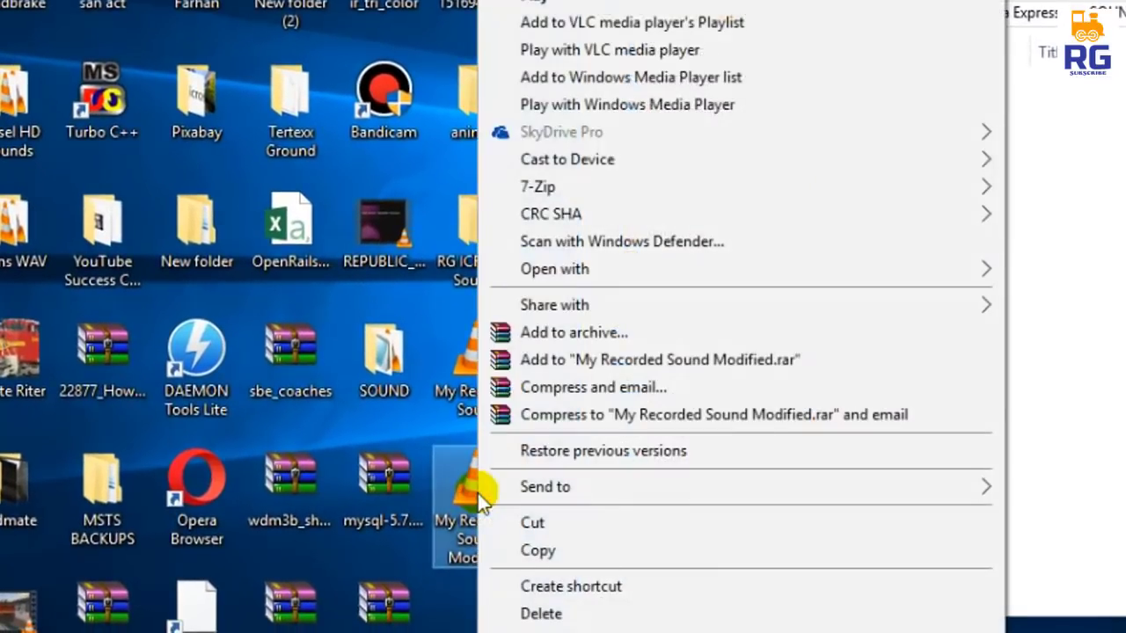
pyautogui.click(545, 551)
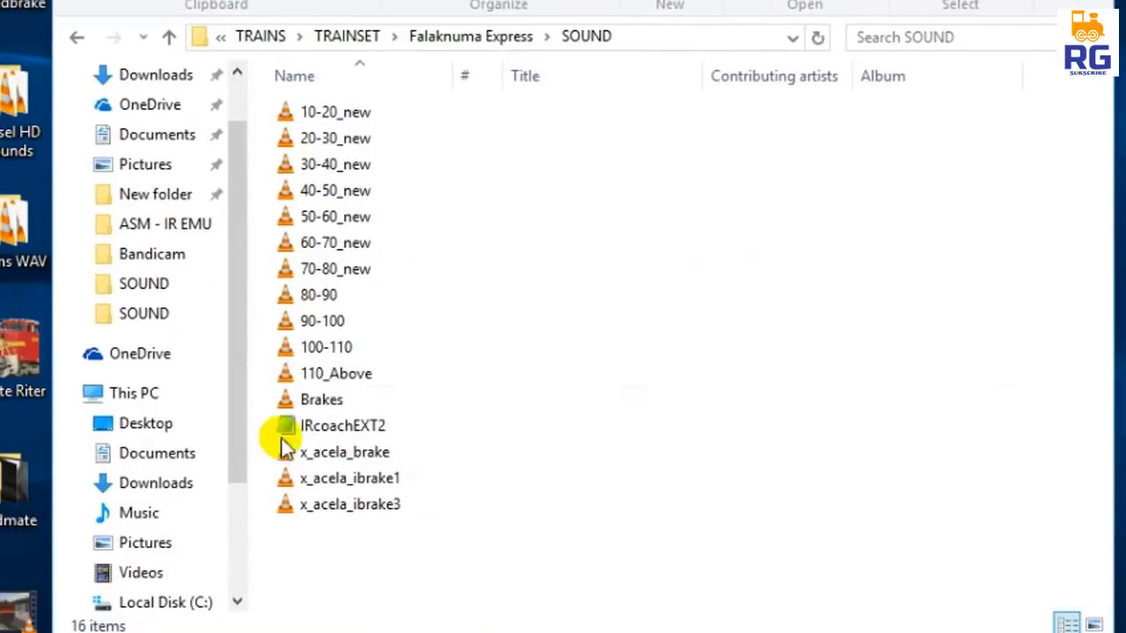
# Paste the copied sound file into the Falaknuma Express SOUND folder and select it there.
pyautogui.rightClick(338, 563)
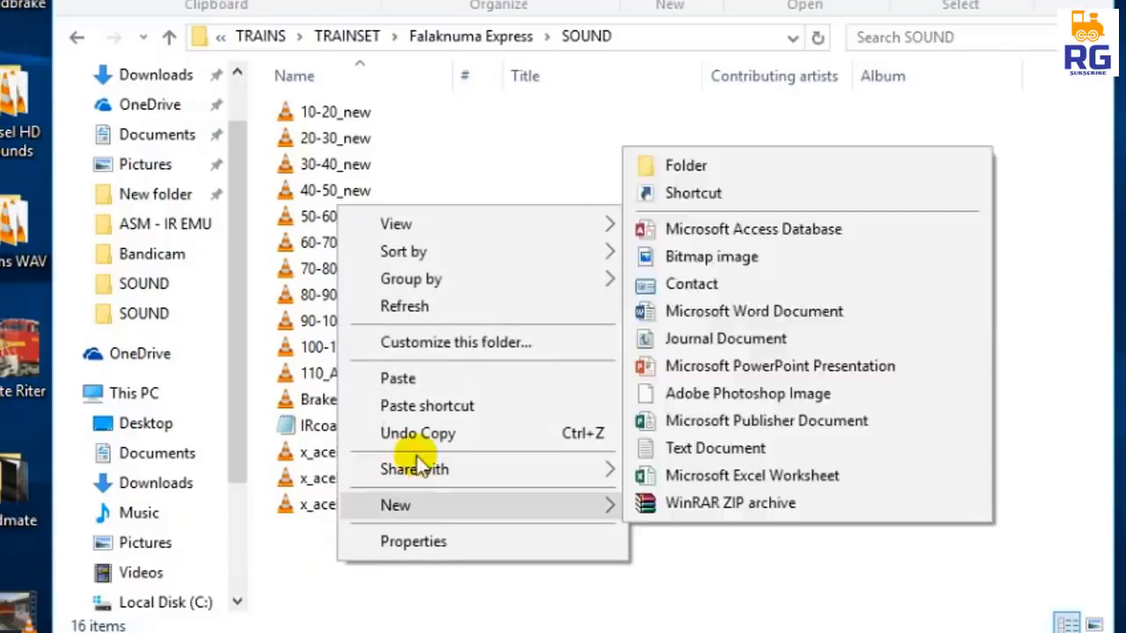
pyautogui.click(442, 380)
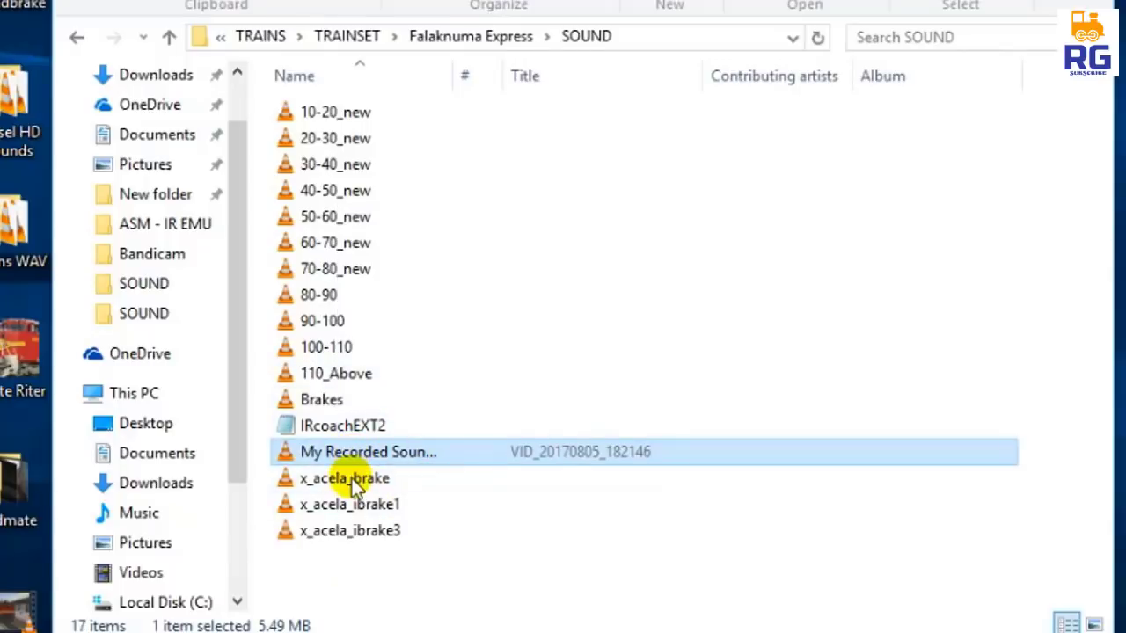
pyautogui.click(352, 478)
pyautogui.click(353, 454)
pyautogui.click(378, 477)
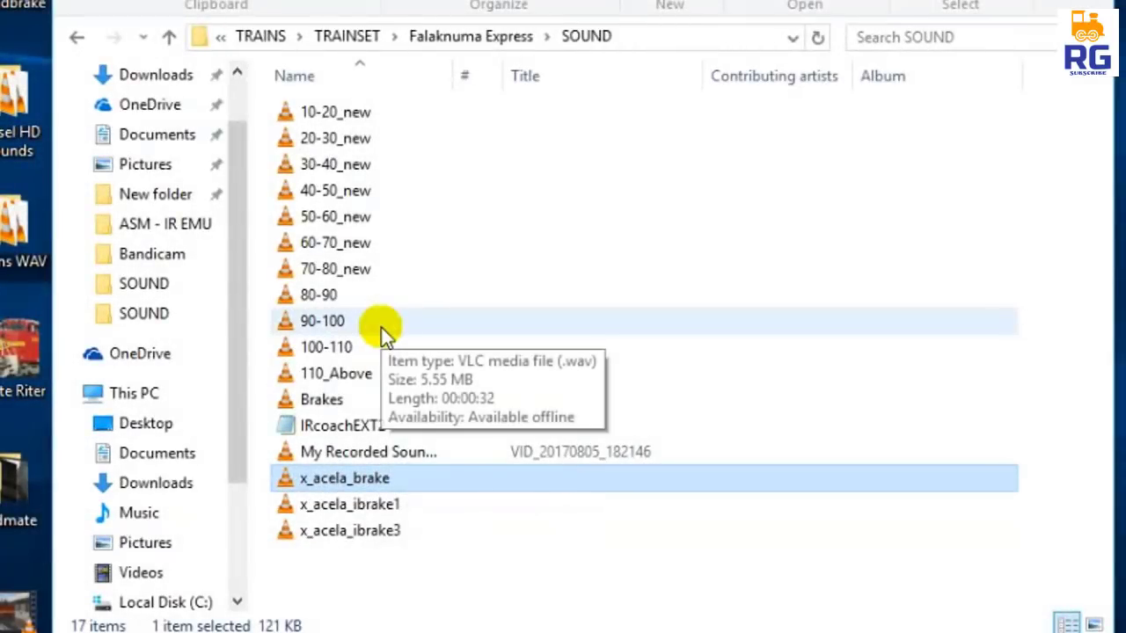
pyautogui.click(374, 454)
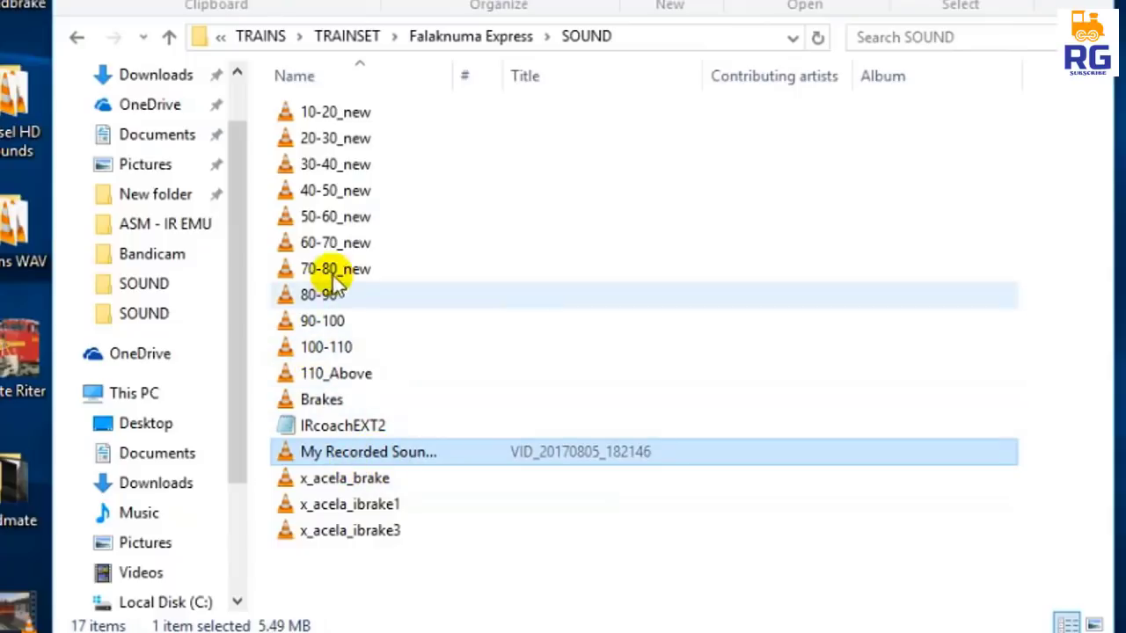
# Look through the speed-range sound files from 40-50_new to 100-110 and check the details of the 100-110 file.
pyautogui.click(330, 195)
pyautogui.click(322, 218)
pyautogui.click(326, 245)
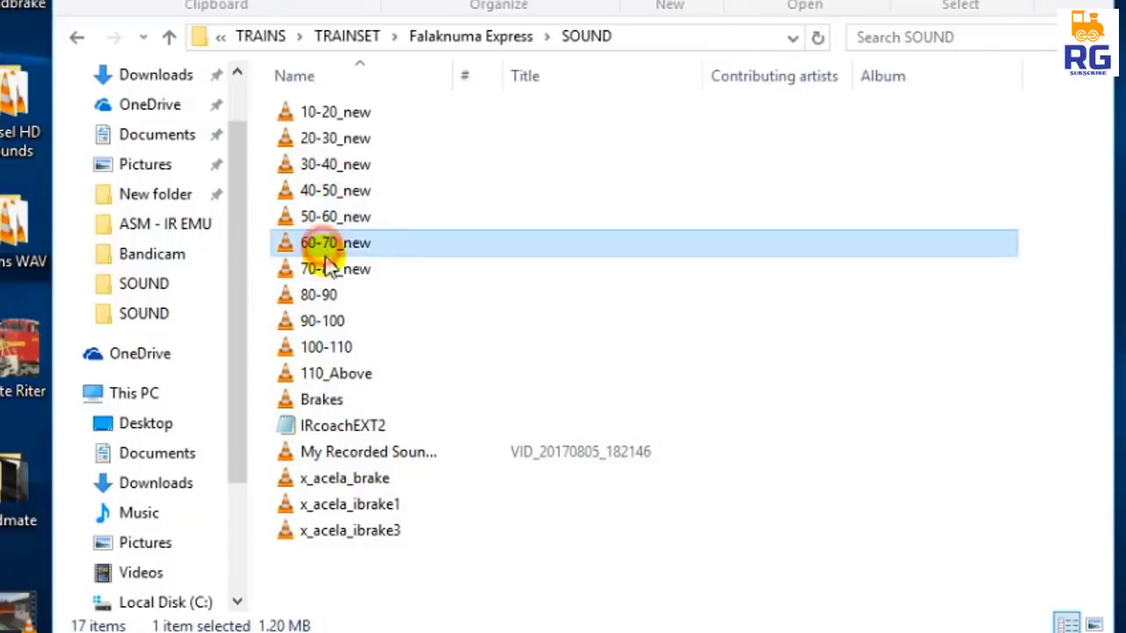
pyautogui.click(329, 271)
pyautogui.click(314, 293)
pyautogui.click(319, 272)
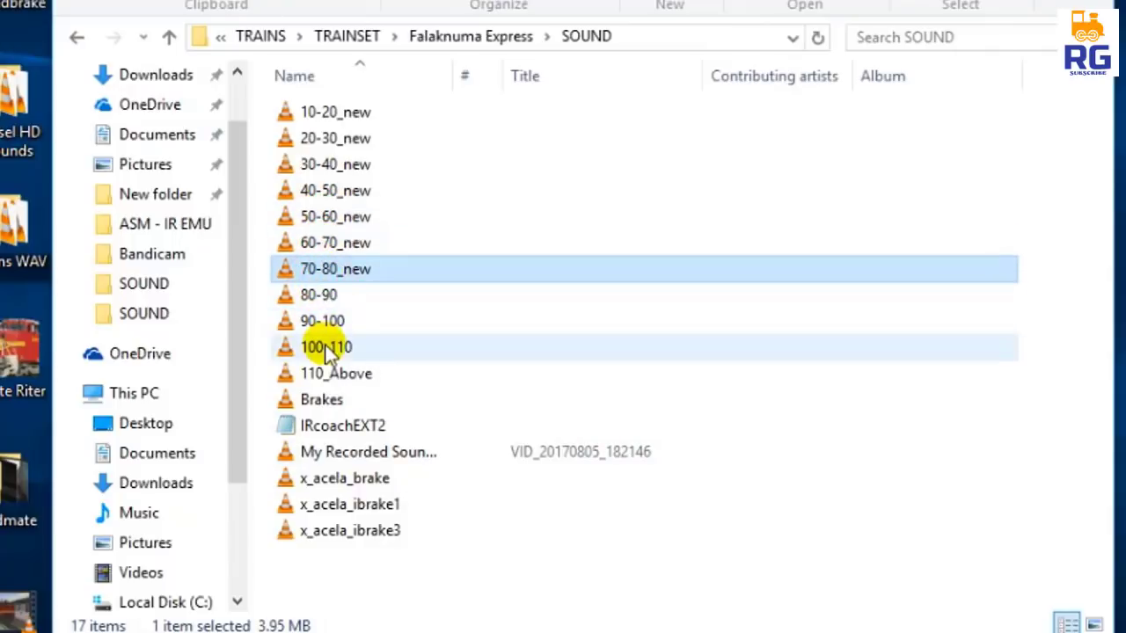
pyautogui.click(328, 324)
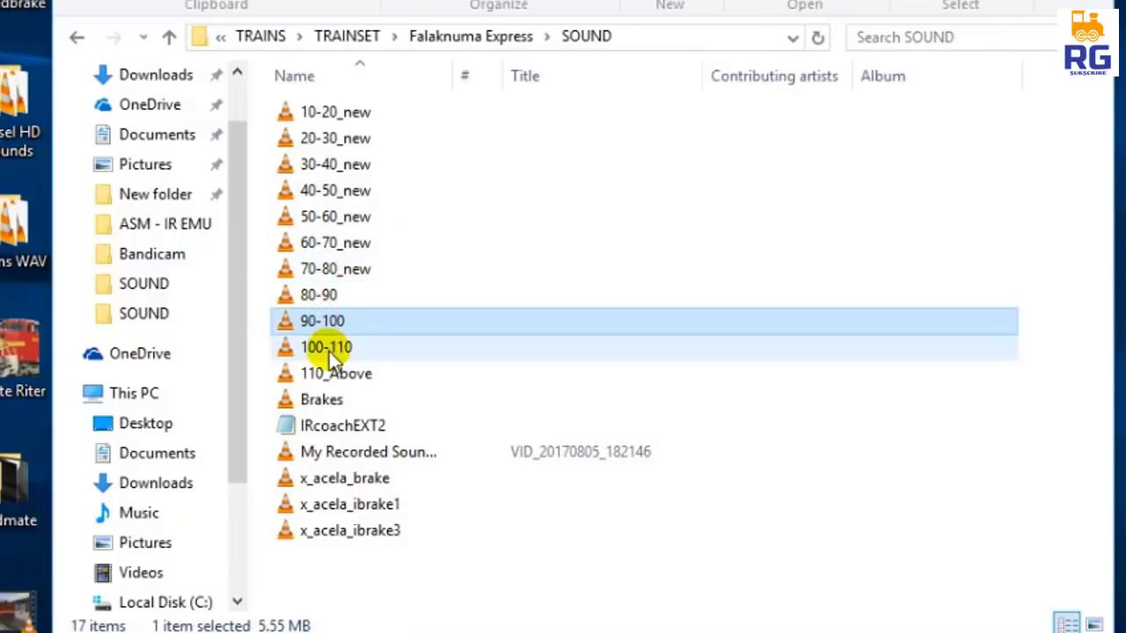
pyautogui.click(329, 352)
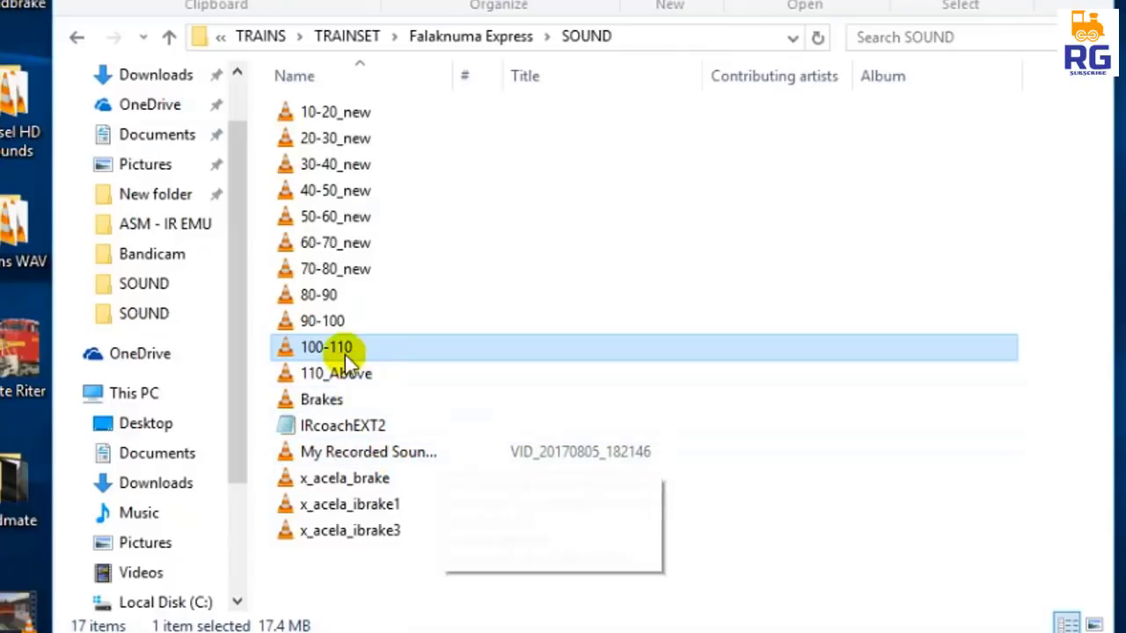
pyautogui.moveTo(356, 454)
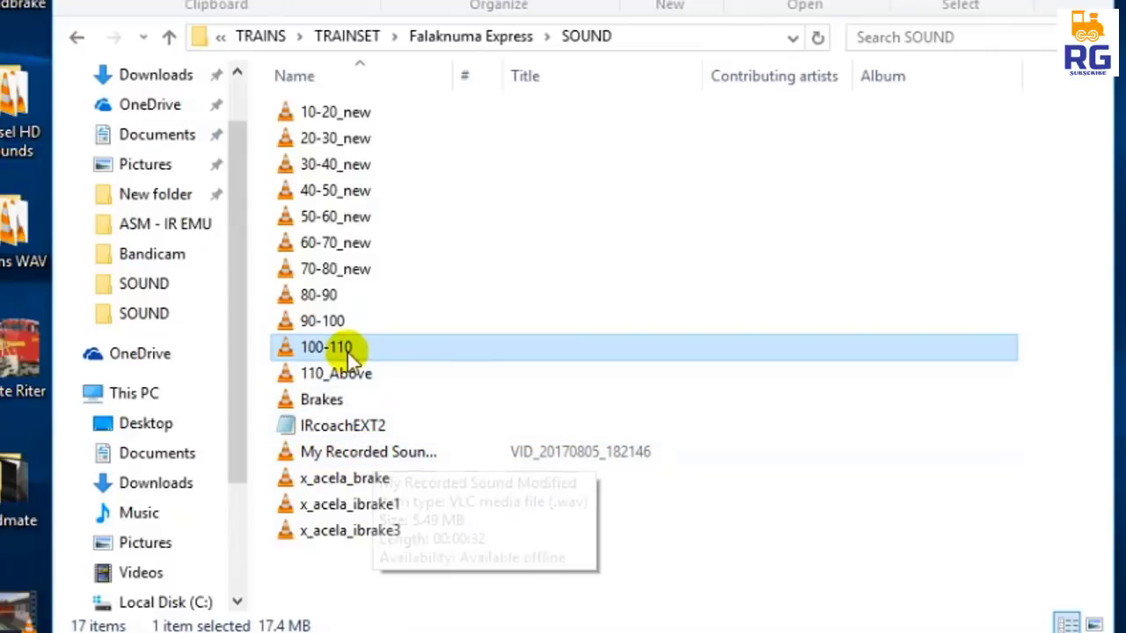
pyautogui.moveTo(342, 351)
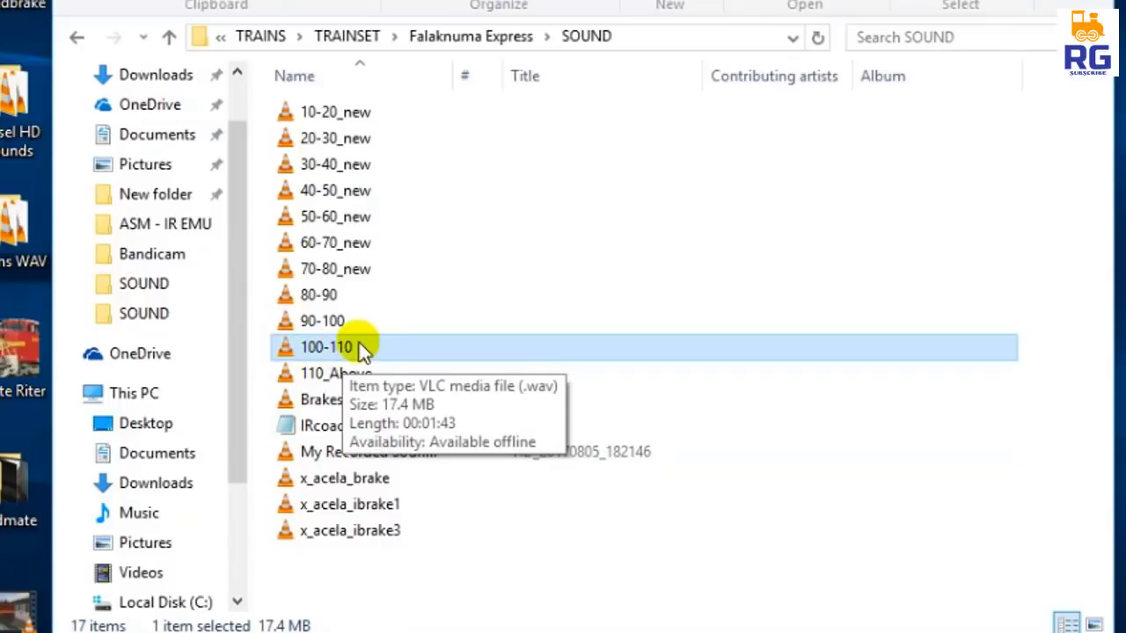
pyautogui.click(293, 373)
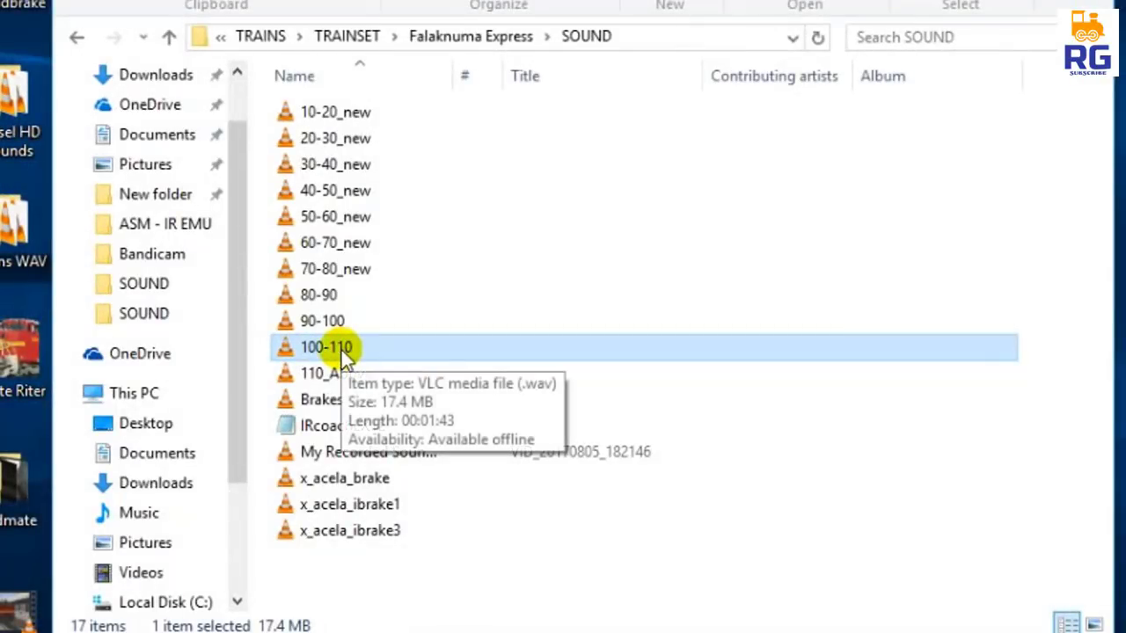
# Copy the name of the 100-110 sound file from its editable name, leaving the name as it is.
pyautogui.rightClick(342, 349)
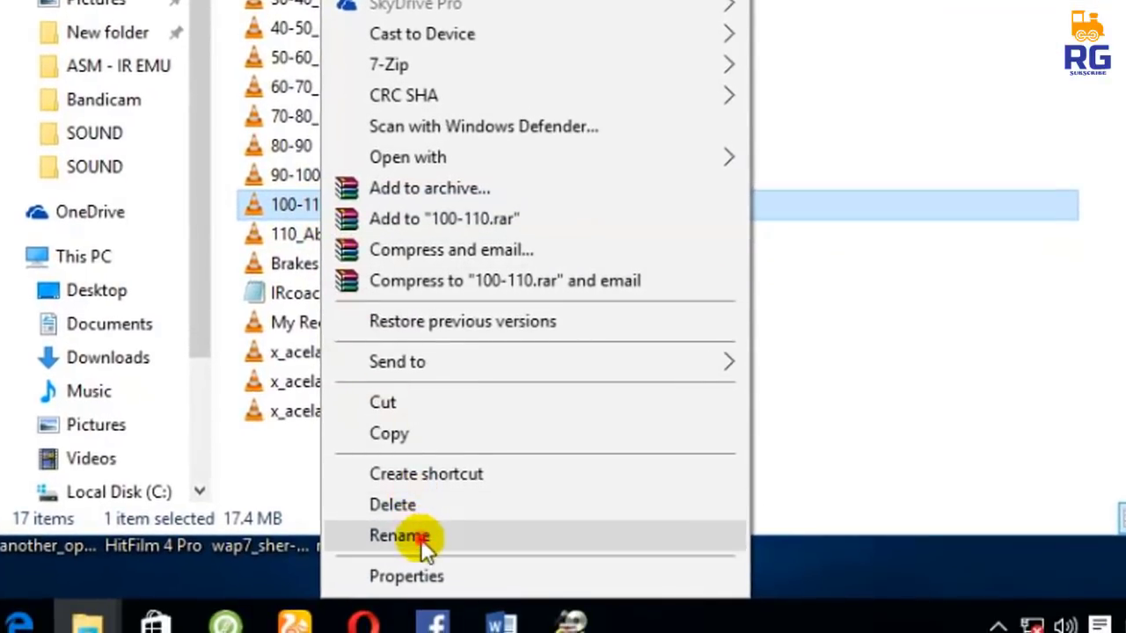
pyautogui.click(414, 536)
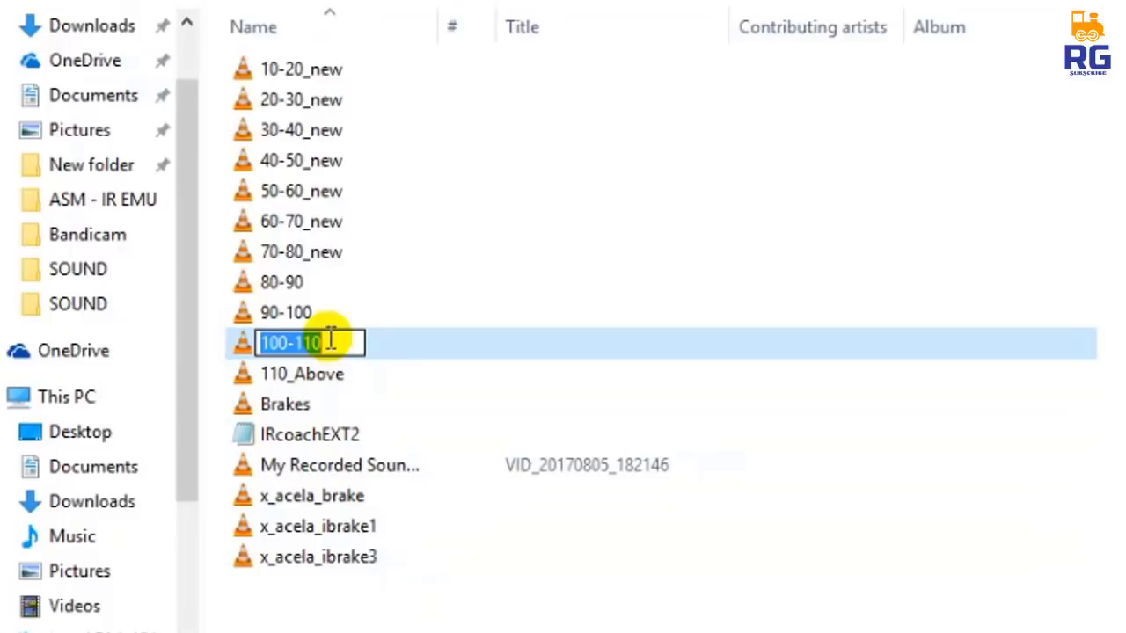
pyautogui.click(327, 342)
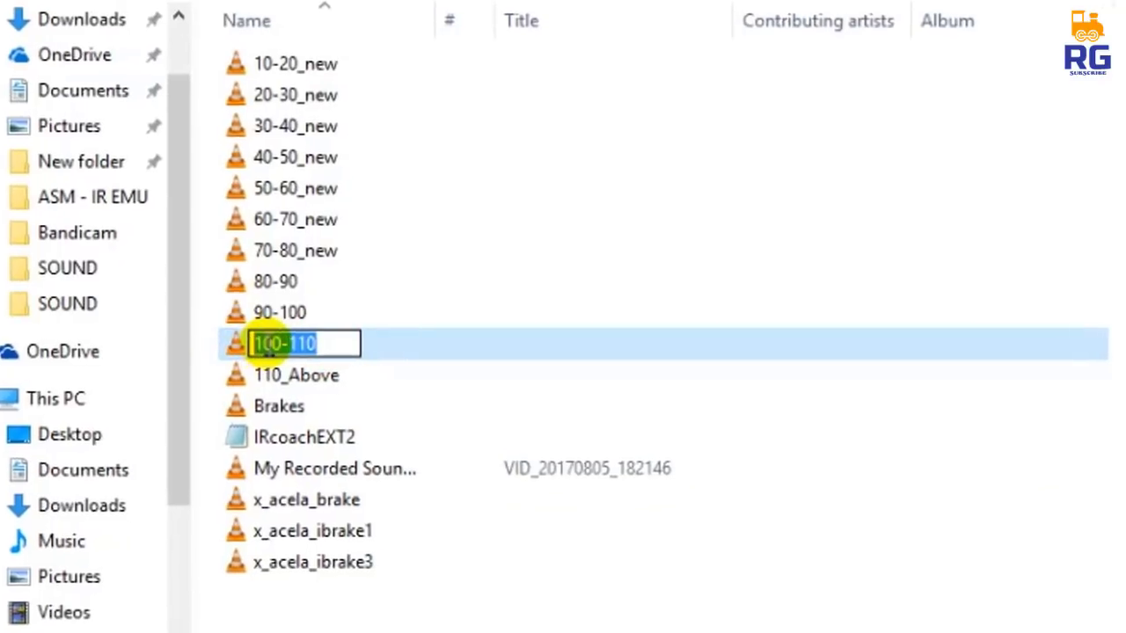
pyautogui.rightClick(274, 346)
pyautogui.click(319, 445)
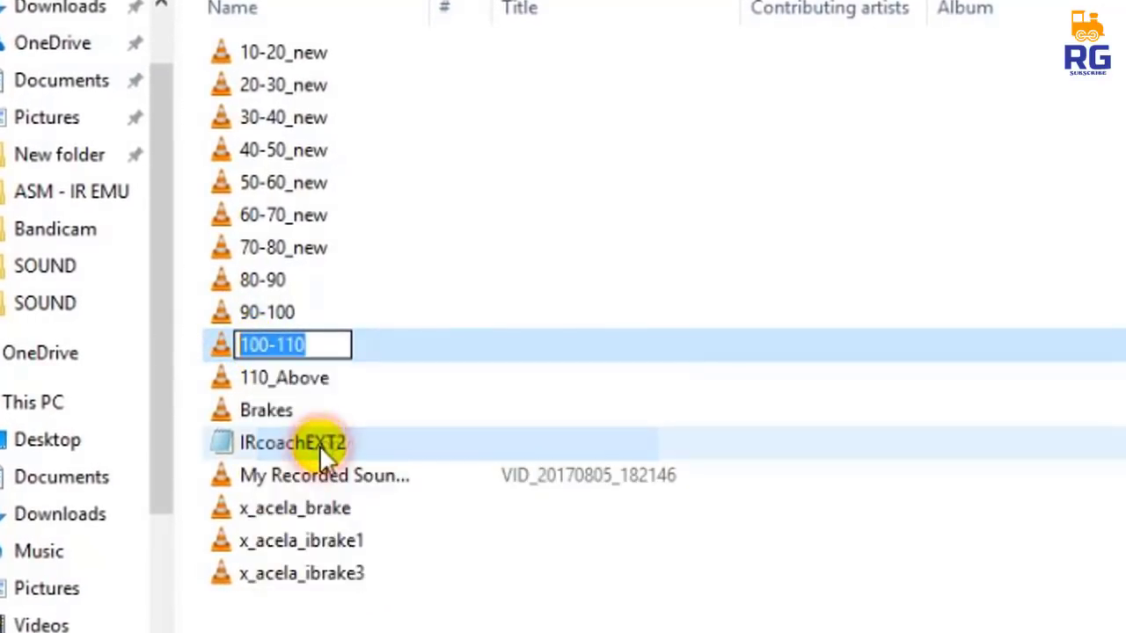
pyautogui.click(285, 405)
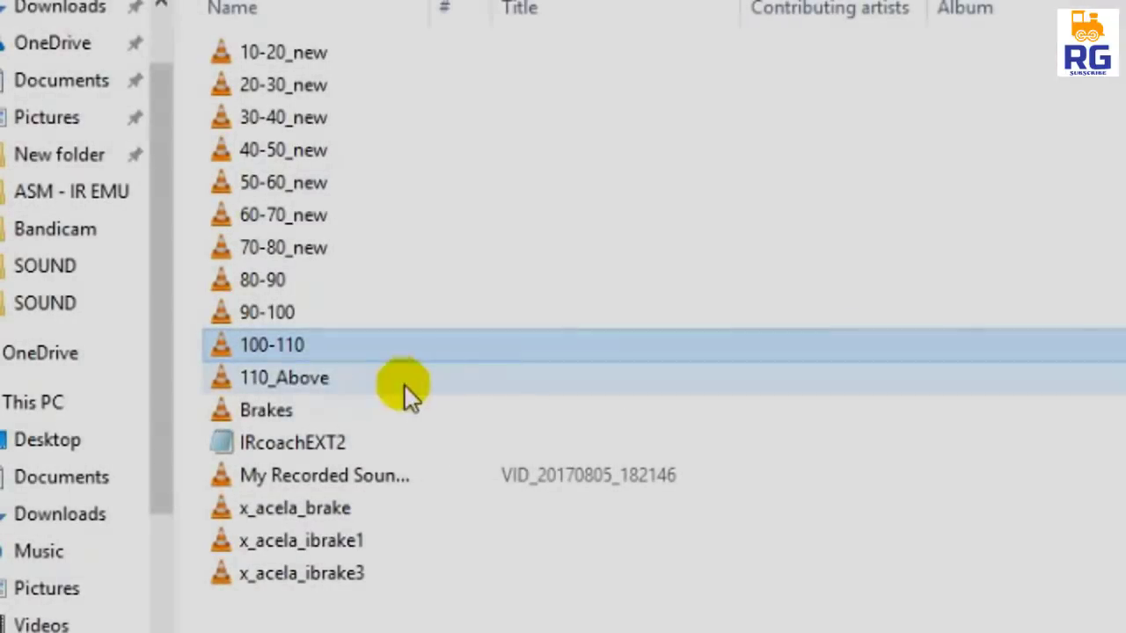
# Delete the original 100-110 sound file from the Falaknuma Express SOUND folder.
pyautogui.click(283, 387)
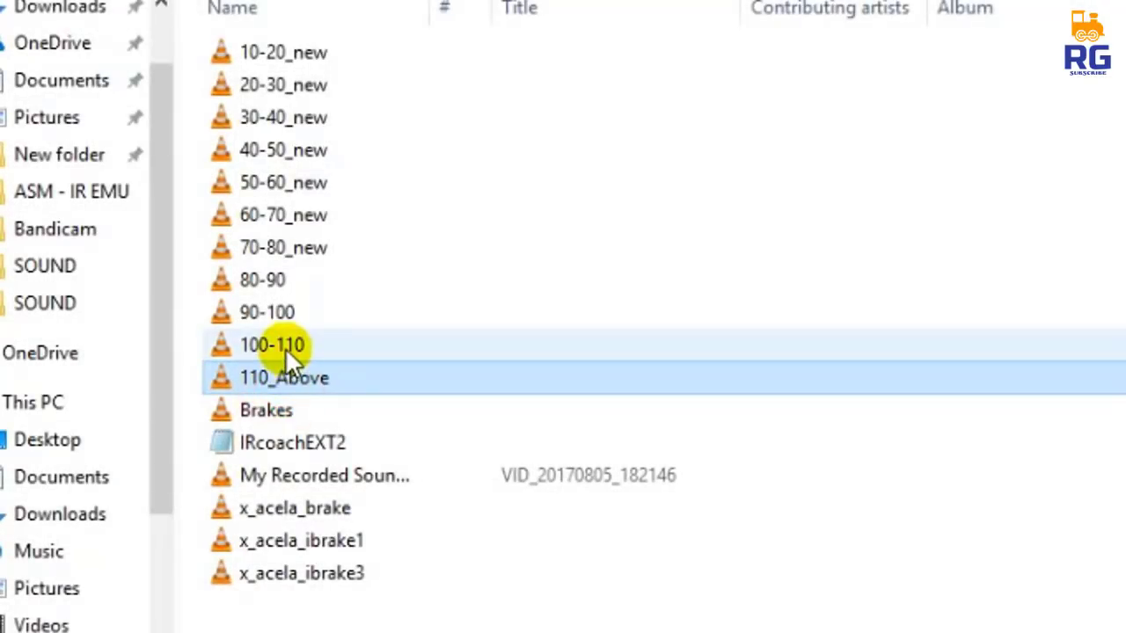
pyautogui.click(283, 348)
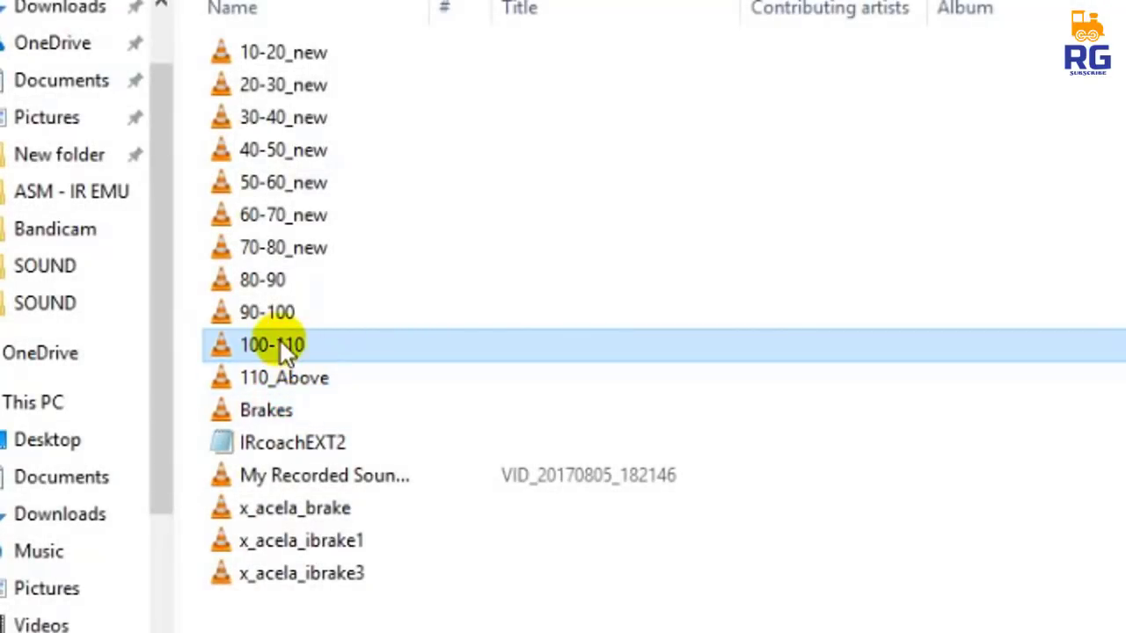
pyautogui.rightClick(278, 343)
pyautogui.click(410, 626)
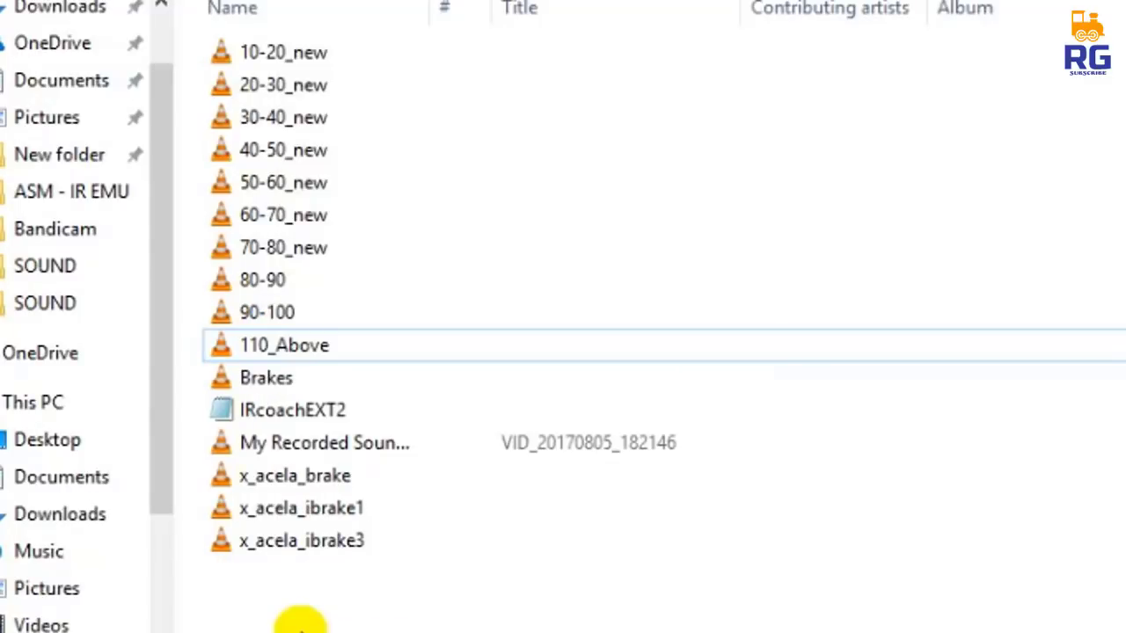
# Rename the My Recorded Sound Modified file as 100-110, using the copied name.
pyautogui.click(293, 440)
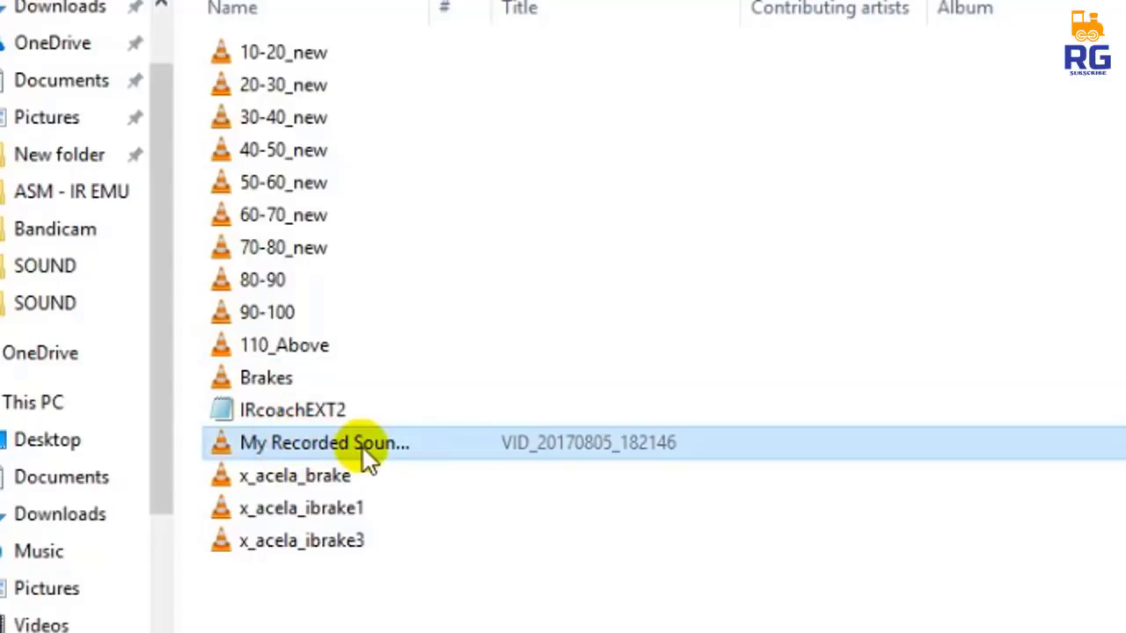
pyautogui.click(264, 479)
pyautogui.click(304, 442)
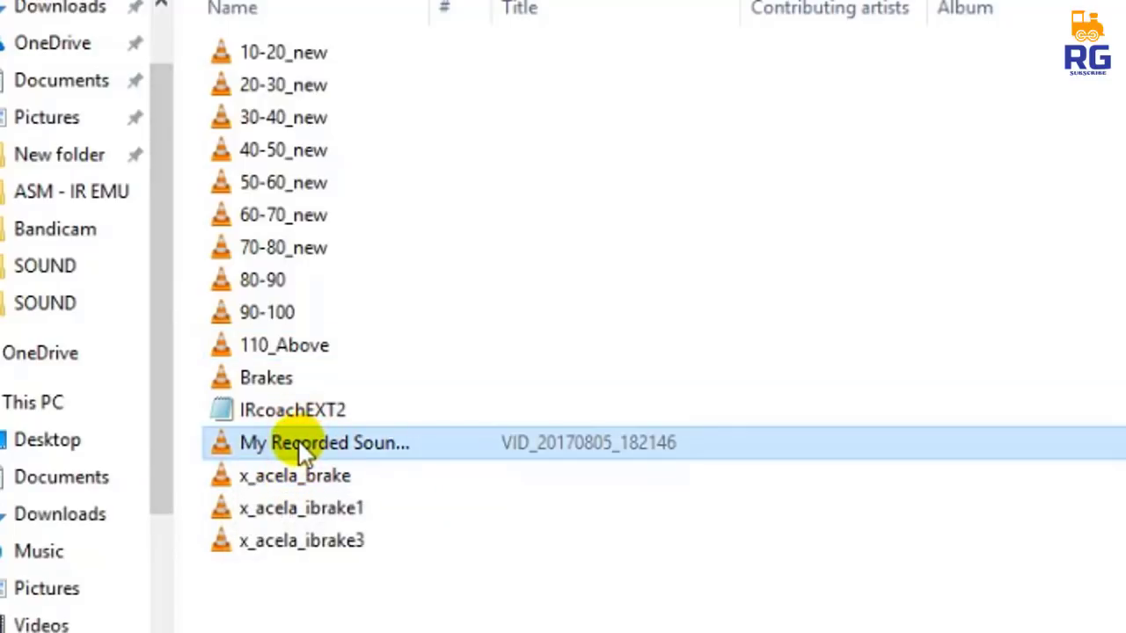
pyautogui.rightClick(297, 439)
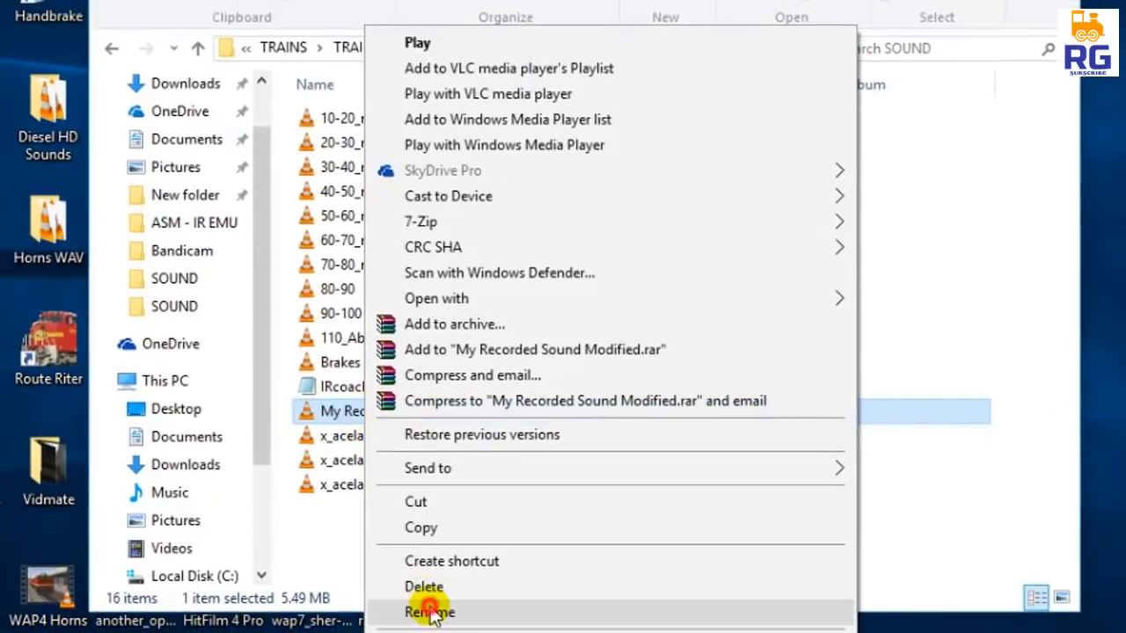
pyautogui.click(429, 612)
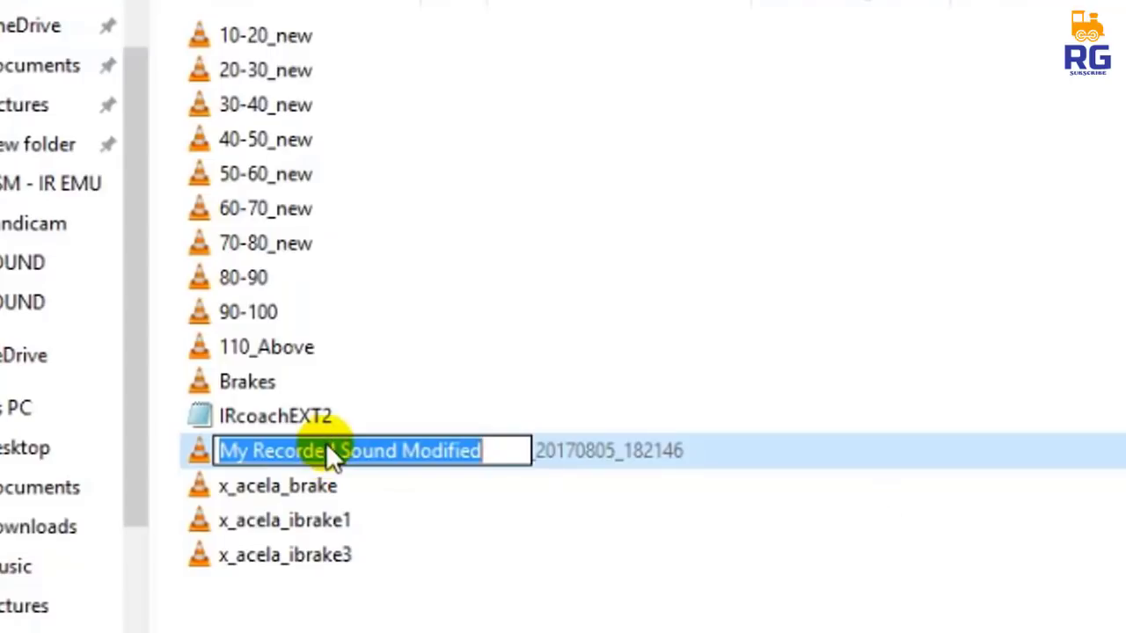
pyautogui.press('BackSpace')
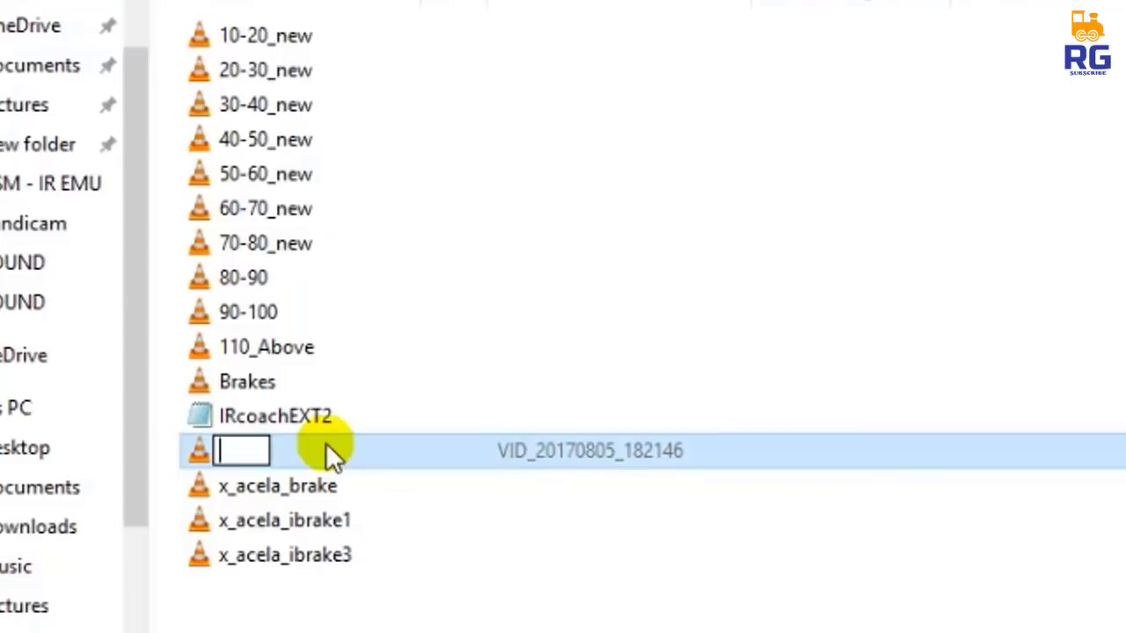
pyautogui.rightClick(243, 454)
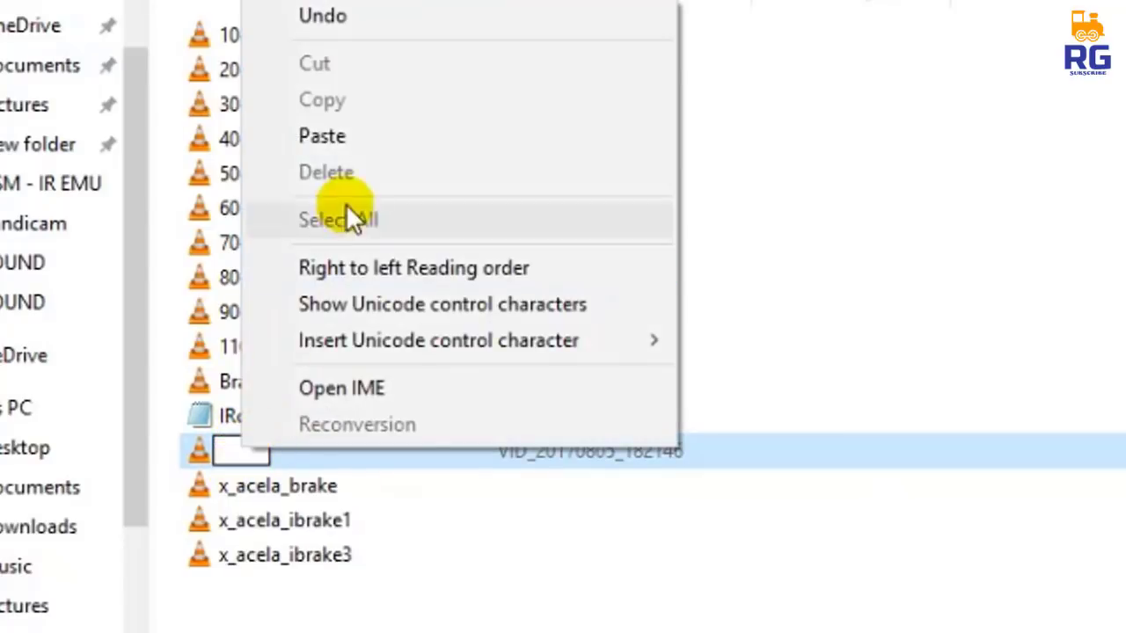
pyautogui.click(344, 139)
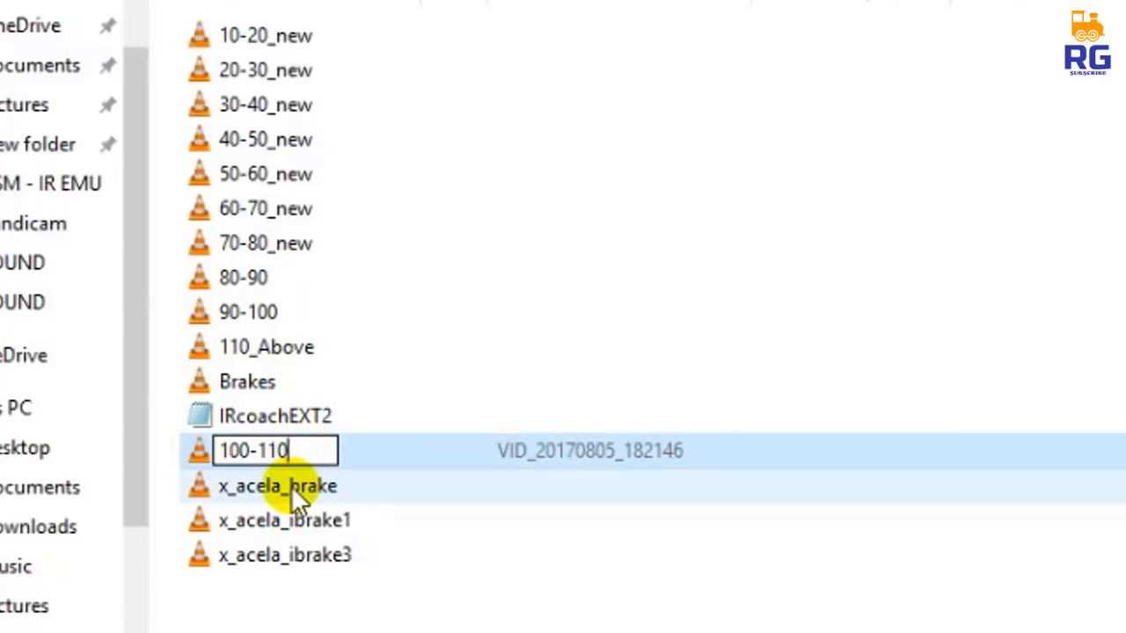
pyautogui.press('Return')
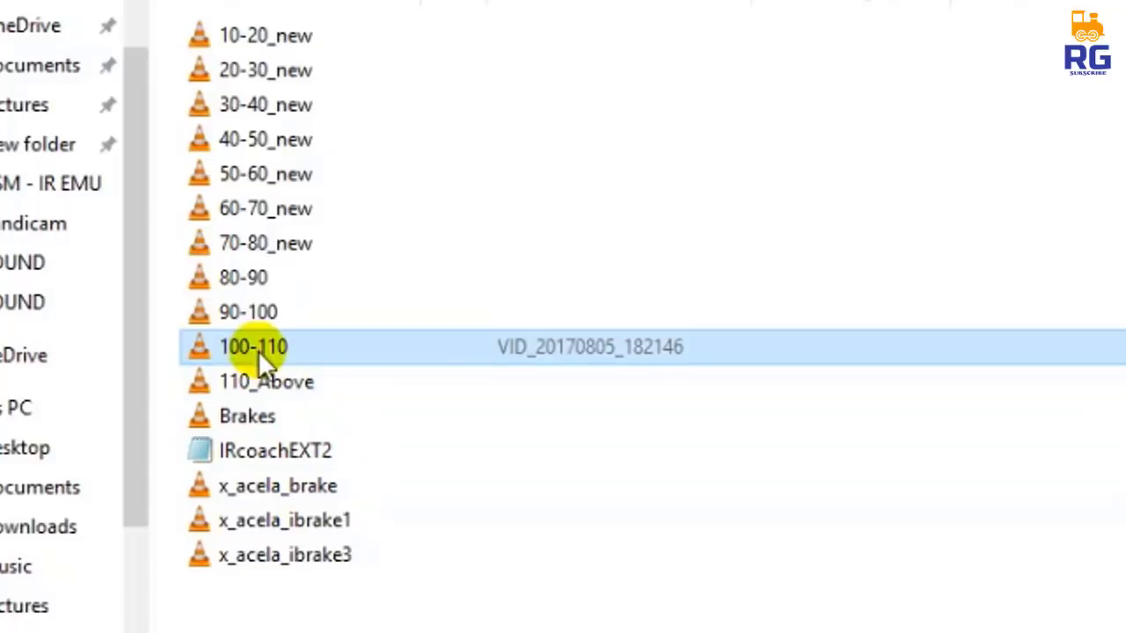
# Play the renamed 100-110 sound in VLC media player and close the player.
pyautogui.click(265, 380)
pyautogui.doubleClick(279, 352)
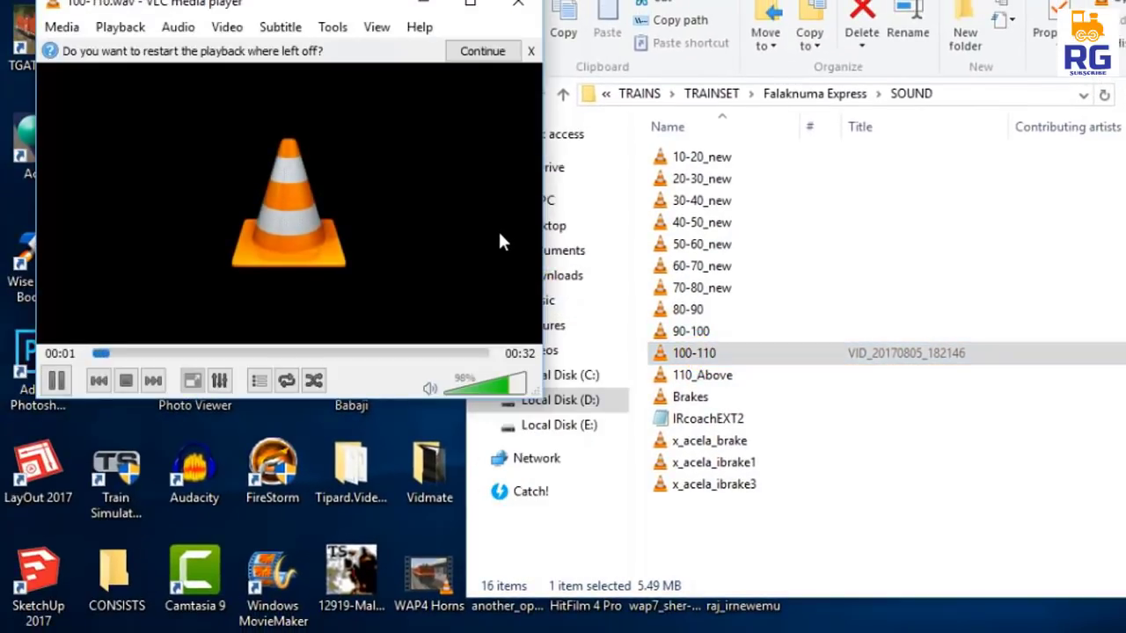
pyautogui.click(524, 9)
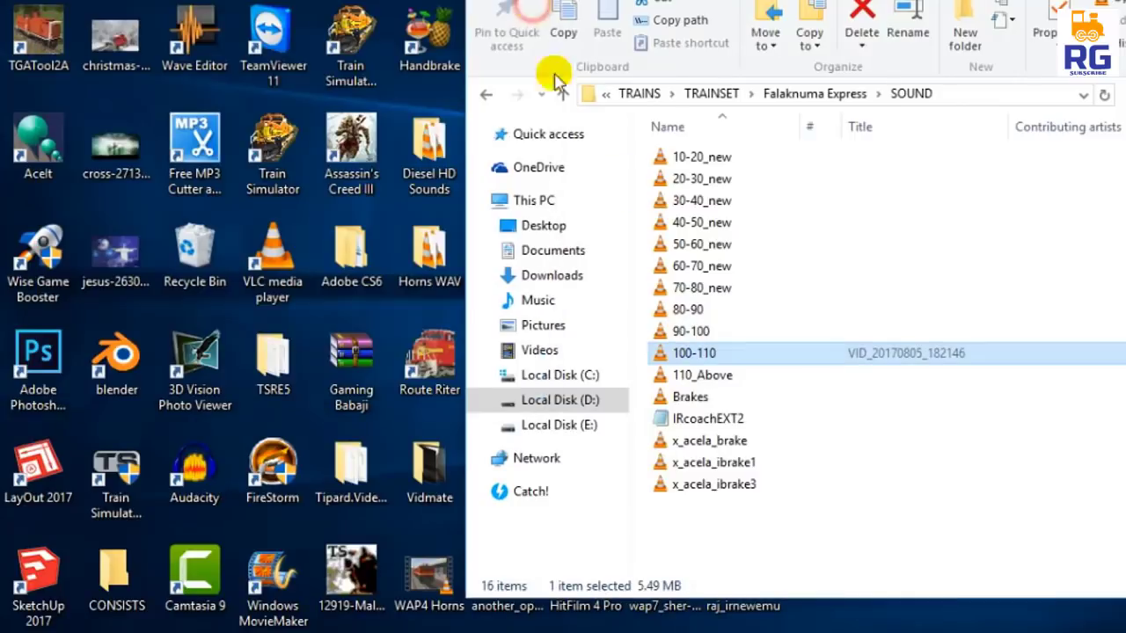
# Compare the 100-110 and 110_Above files, play 100-110 once more and close the player.
pyautogui.click(714, 377)
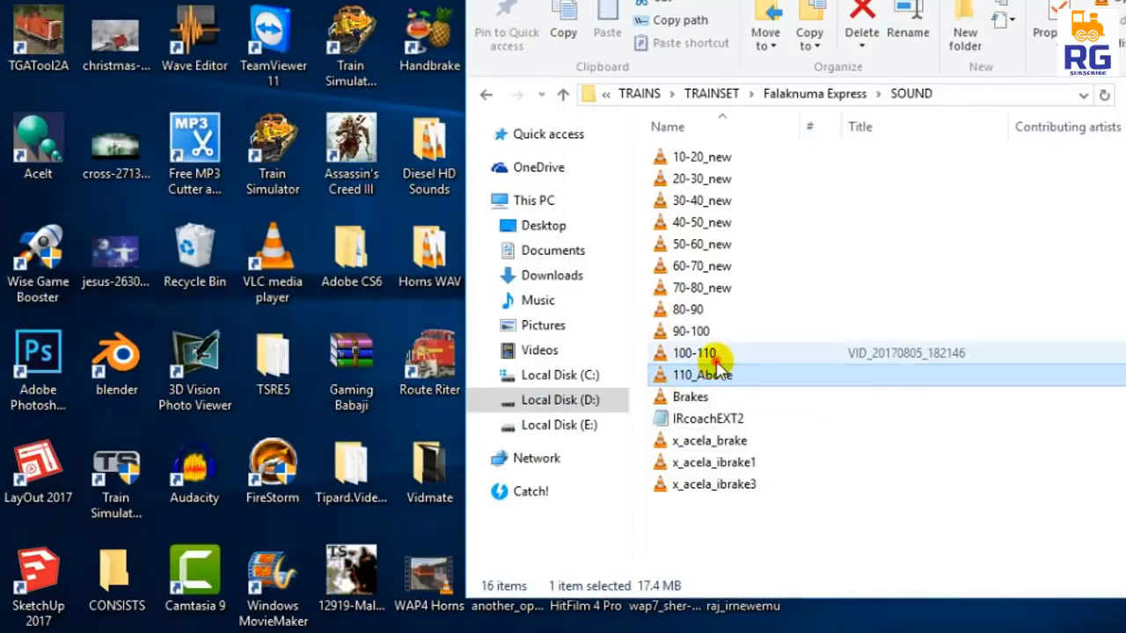
pyautogui.click(714, 354)
pyautogui.click(713, 374)
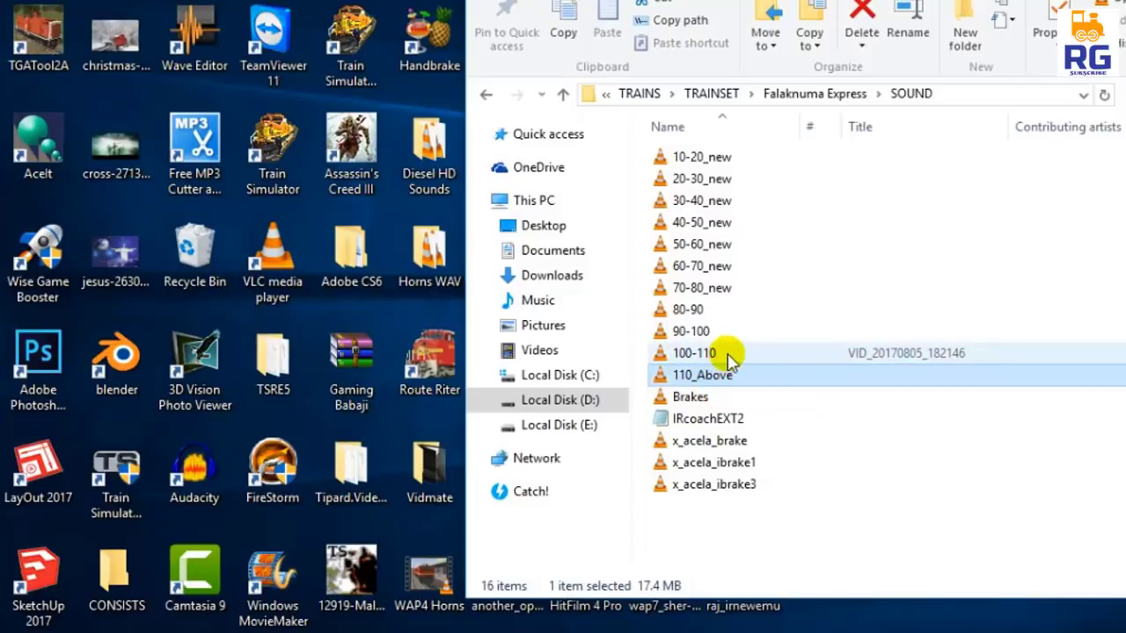
pyautogui.click(728, 354)
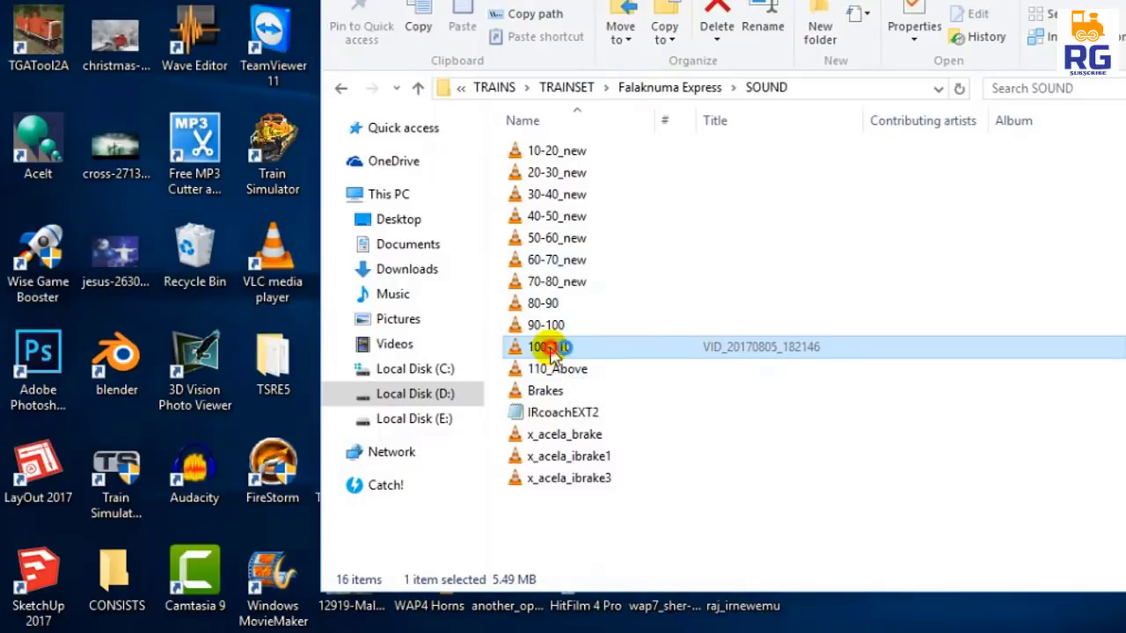
pyautogui.doubleClick(550, 350)
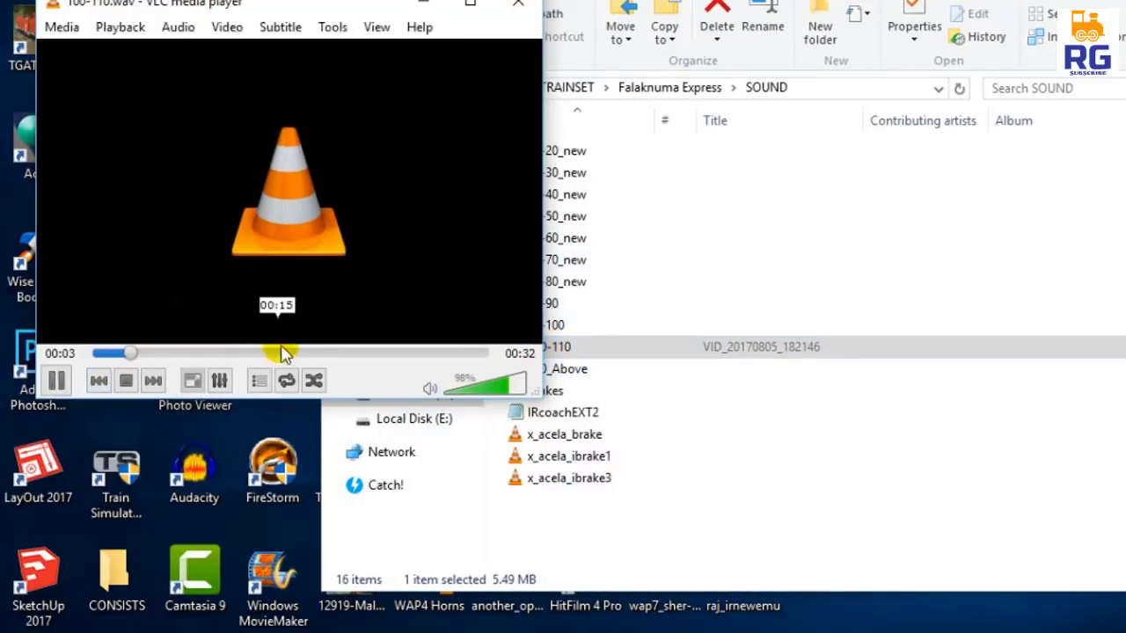
pyautogui.click(518, 7)
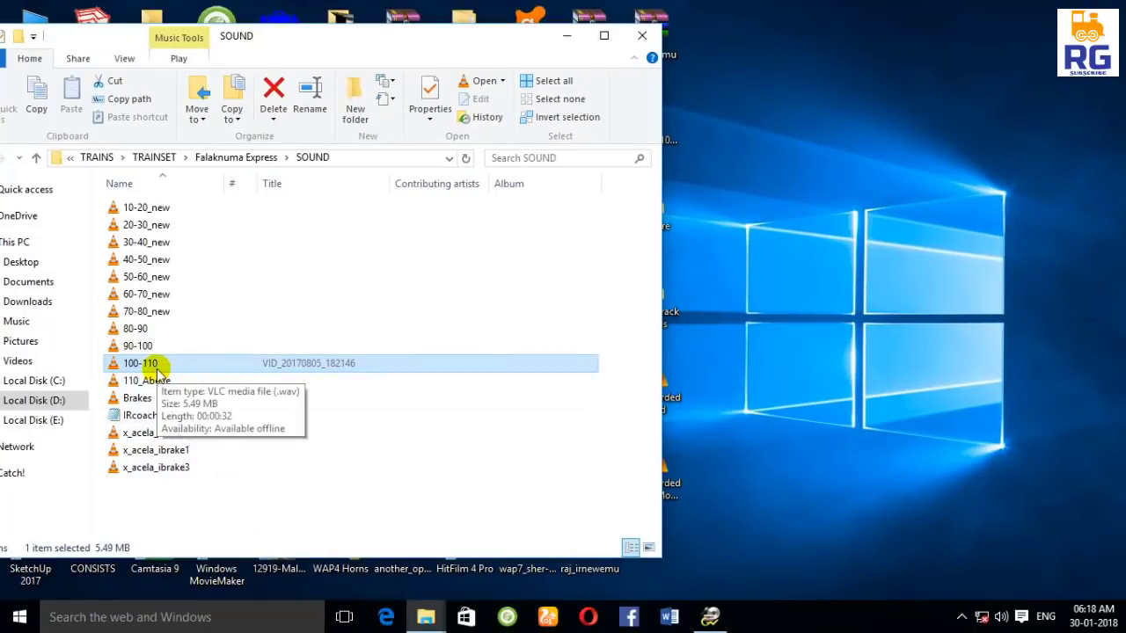
# Launch Open Rails, with its window shifted off the file list, and choose the South Central Railways route.
pyautogui.click(516, 617)
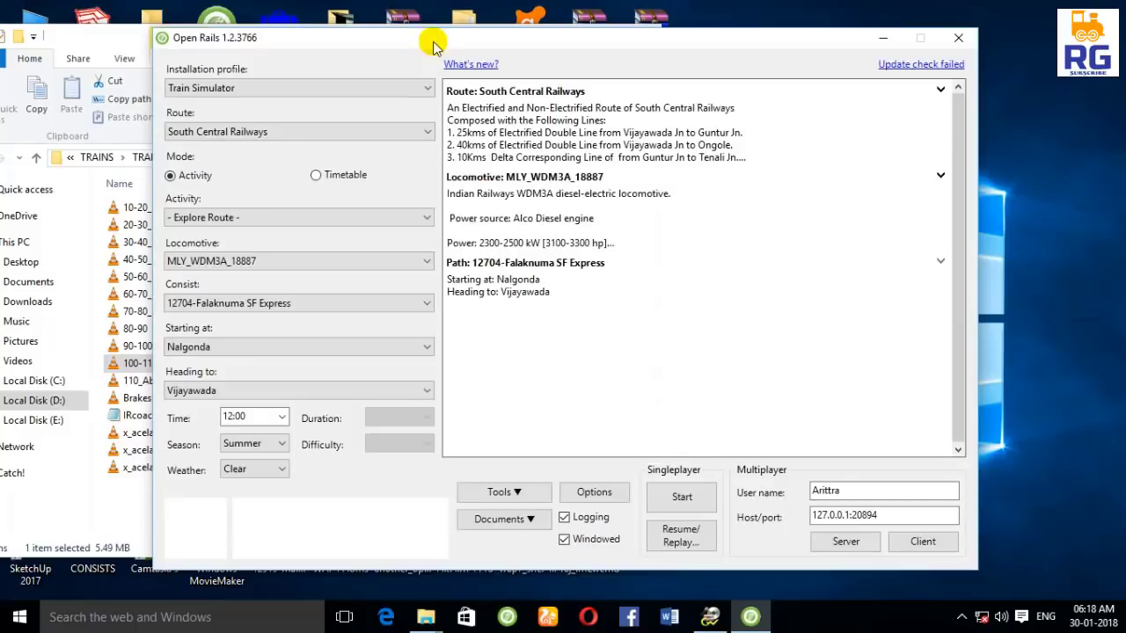
pyautogui.moveTo(433, 39); pyautogui.dragTo(545, 41)
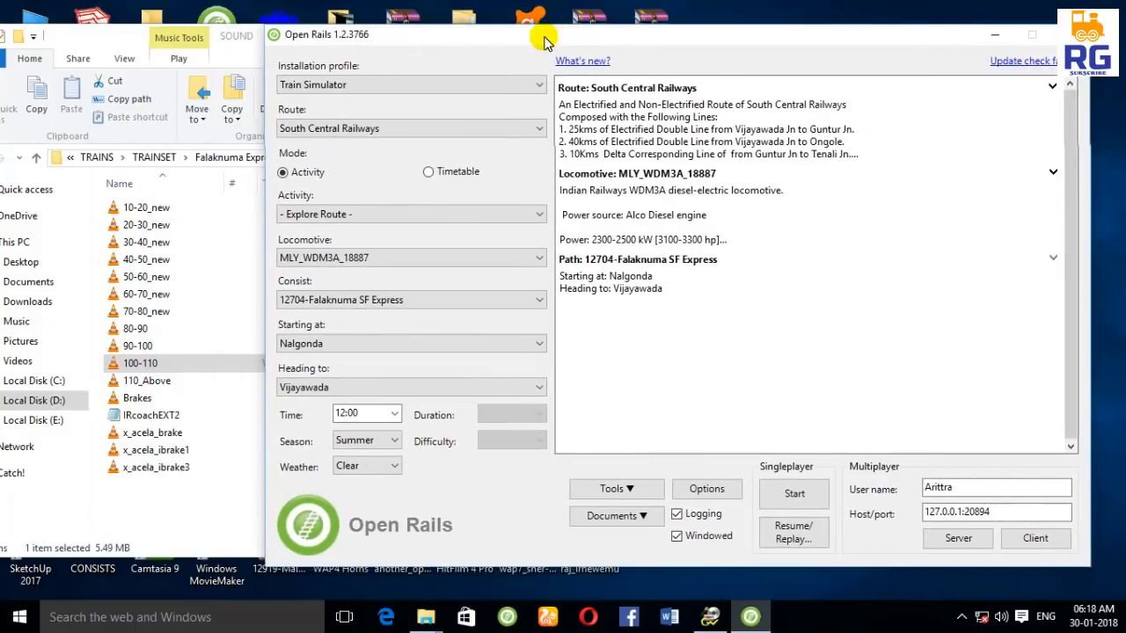
pyautogui.click(533, 128)
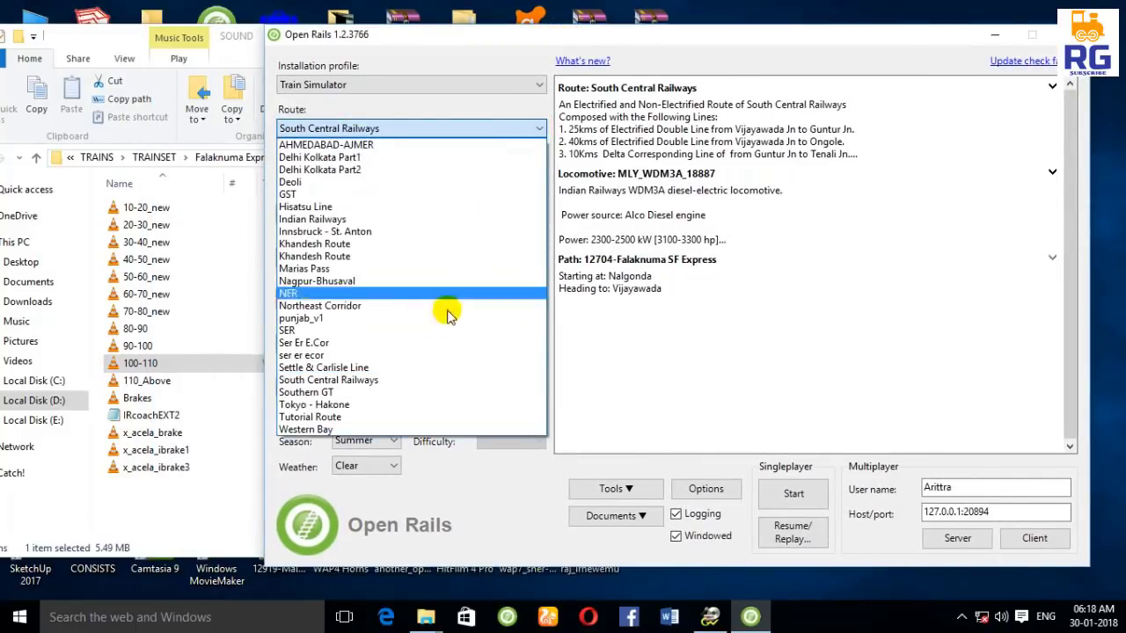
pyautogui.click(387, 380)
# Set the activity for the South Central Railways route to Explore Route.
pyautogui.click(362, 216)
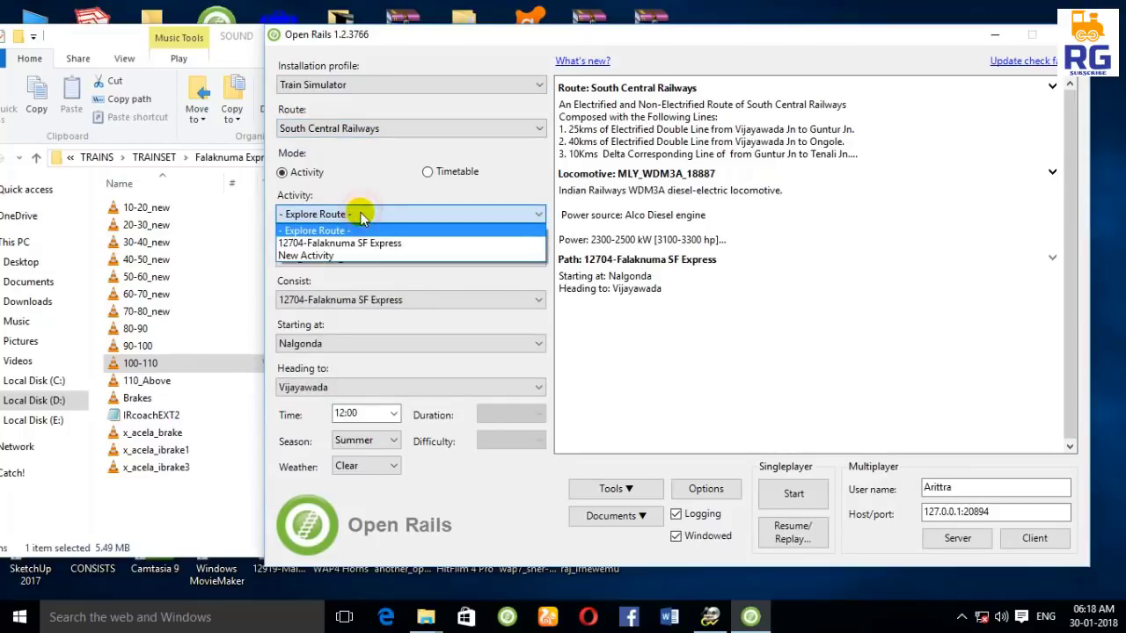
pyautogui.click(360, 218)
pyautogui.click(358, 217)
pyautogui.click(353, 231)
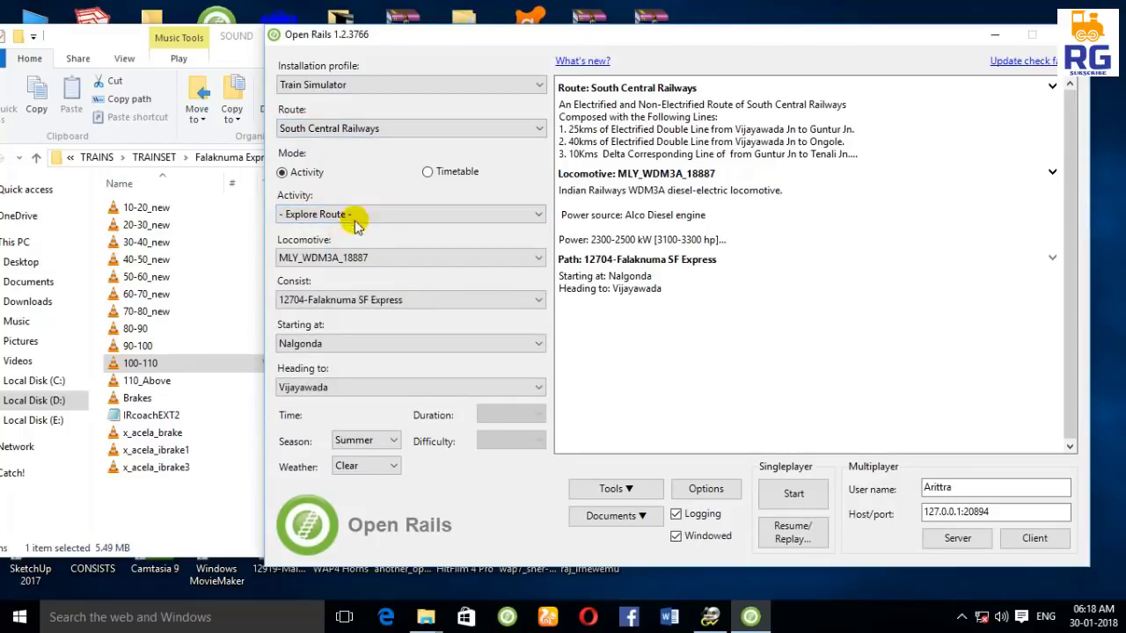
# Start the Explore Route simulation with the 12704-Falaknuma SF Express consist and view the train from outside.
pyautogui.click(349, 300)
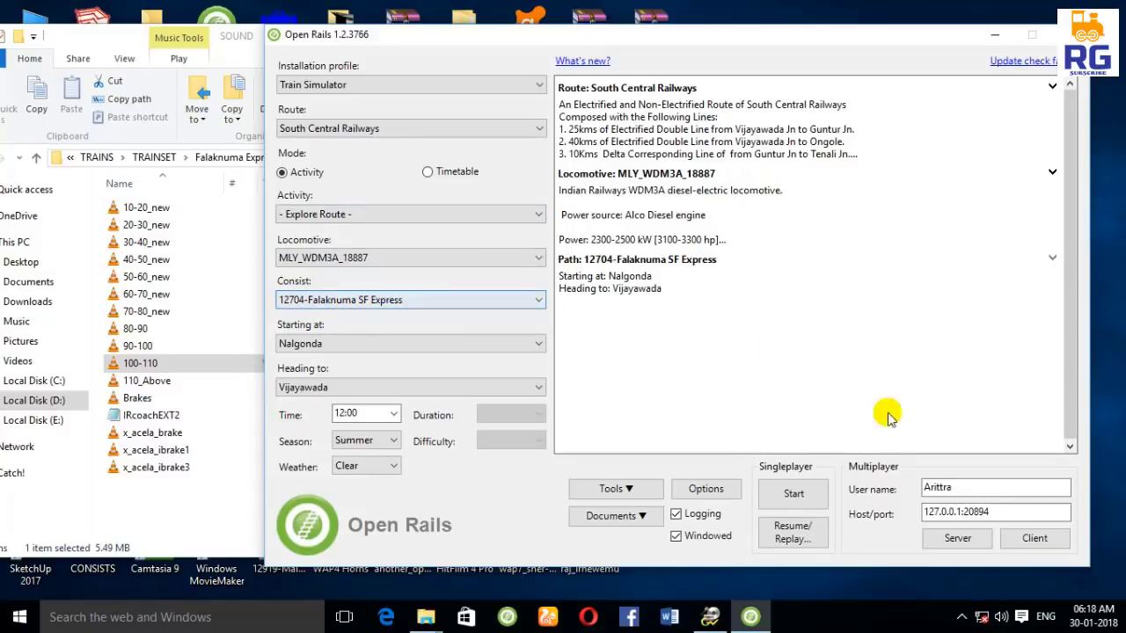
pyautogui.click(810, 497)
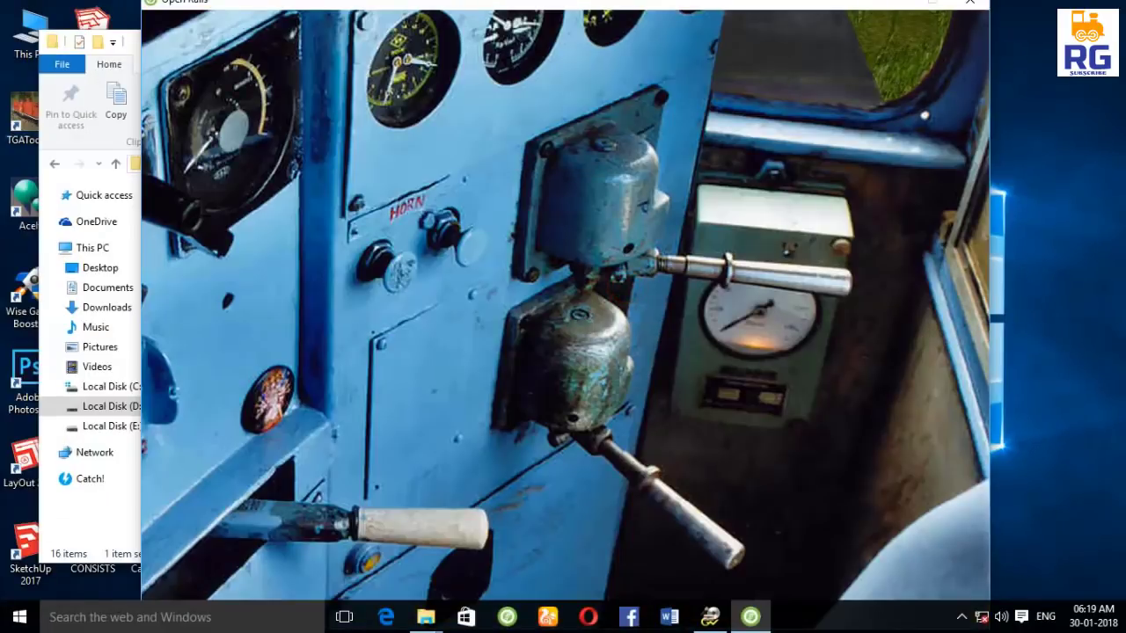
pyautogui.press('Left')
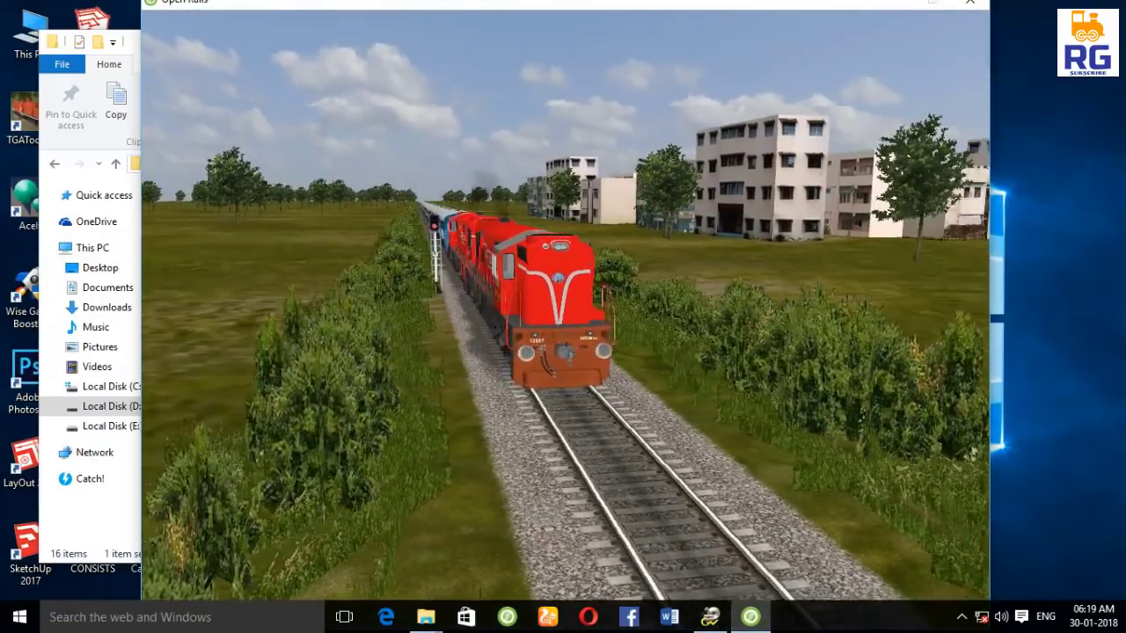
pyautogui.press('4')
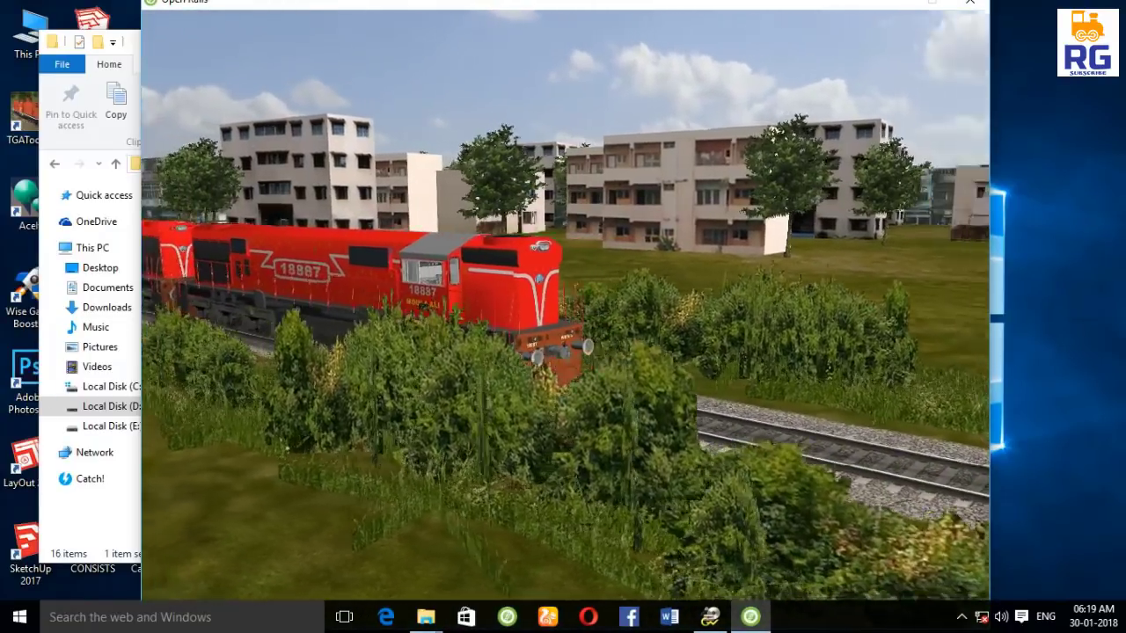
# Release and initialize the train brakes, set the reverser to forward and open the throttle to 13%.
pyautogui.press(';')
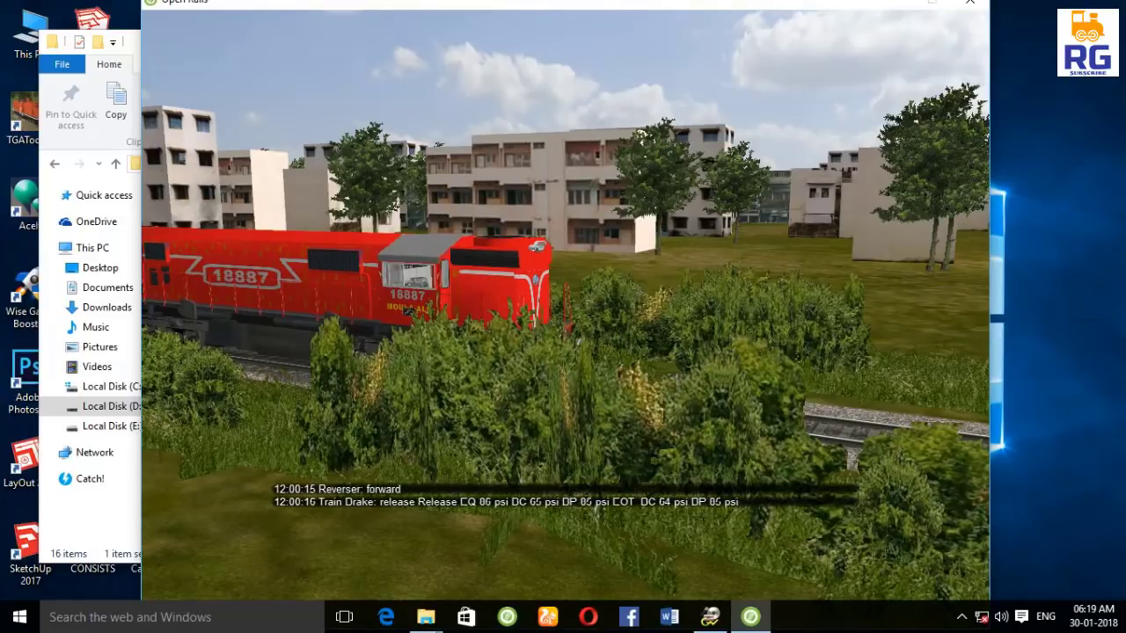
pyautogui.press('w')
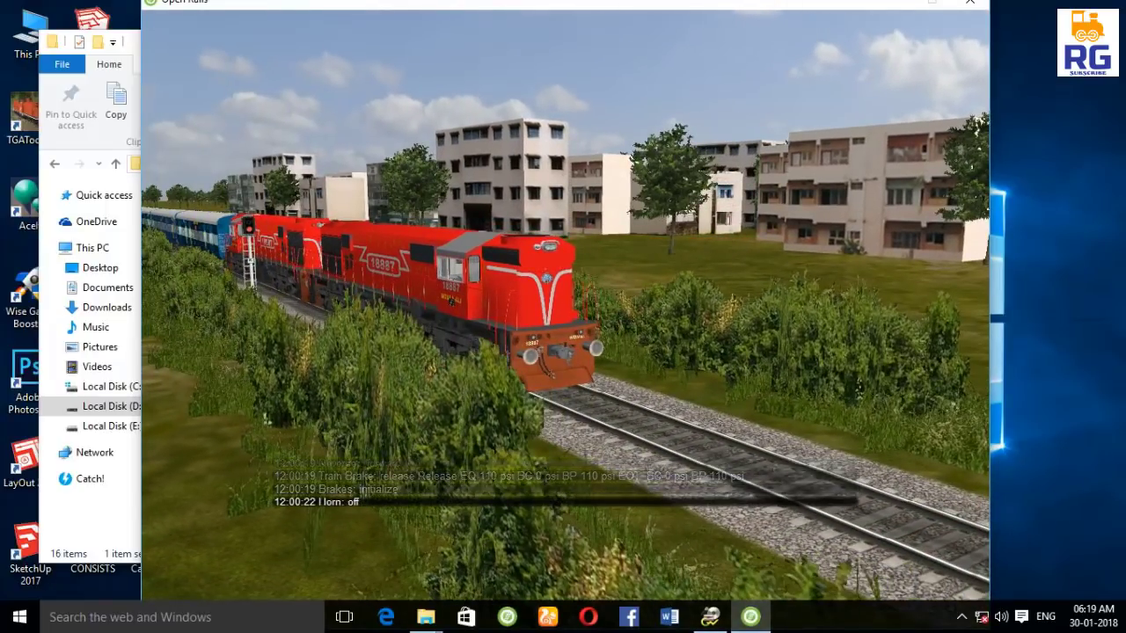
pyautogui.press('d')
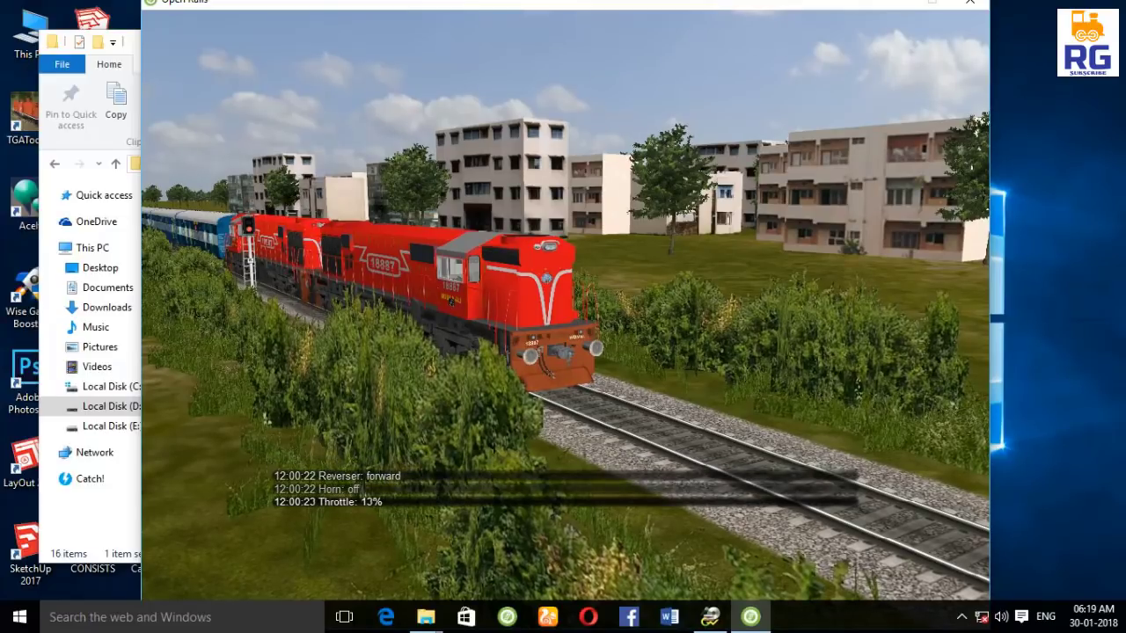
# Move the outside camera from the locomotive back along the train to sleeper coach 05410.
pyautogui.press('2')
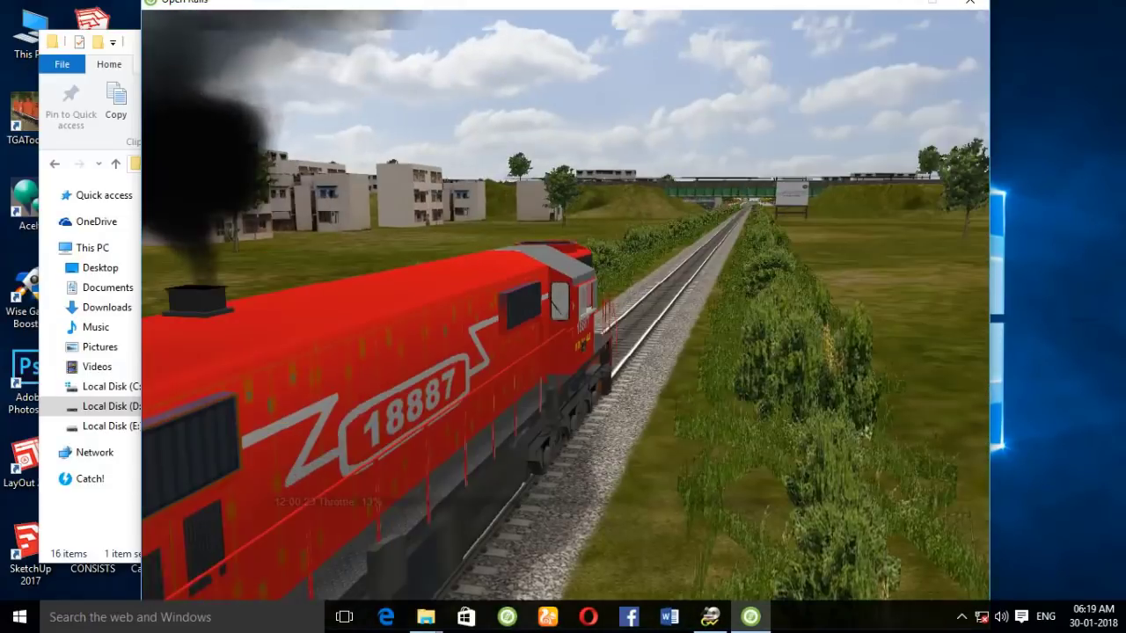
pyautogui.scroll(-10, 627, 293)
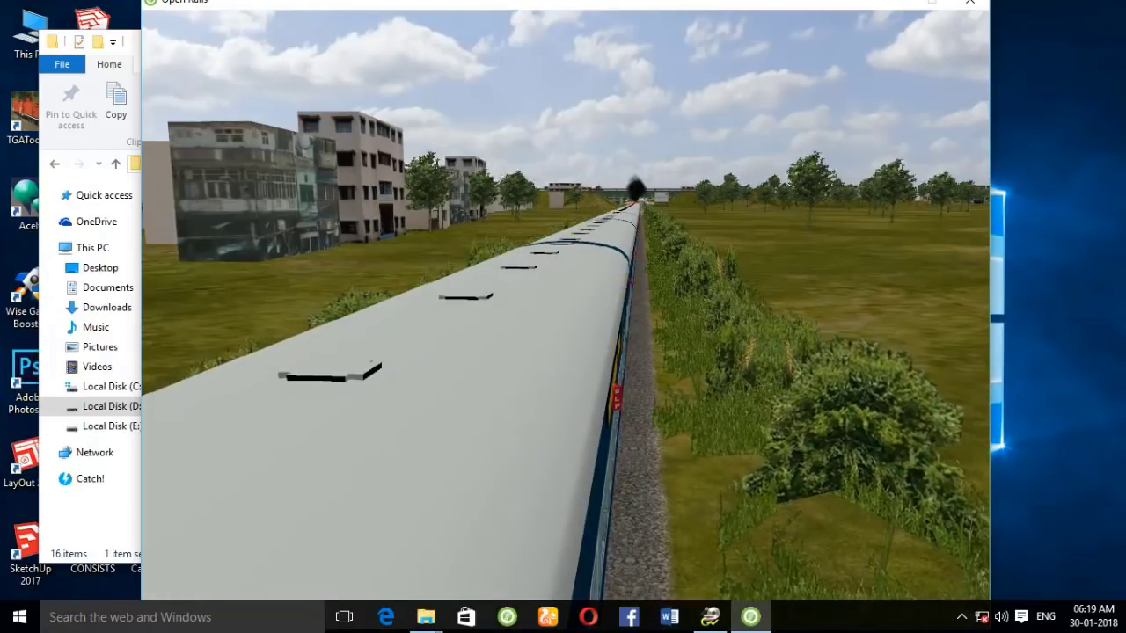
pyautogui.press('6')
pyautogui.press('4')
# Show the Track Monitor and place it in a corner of the simulation view, clear of the coach.
pyautogui.press('F4')
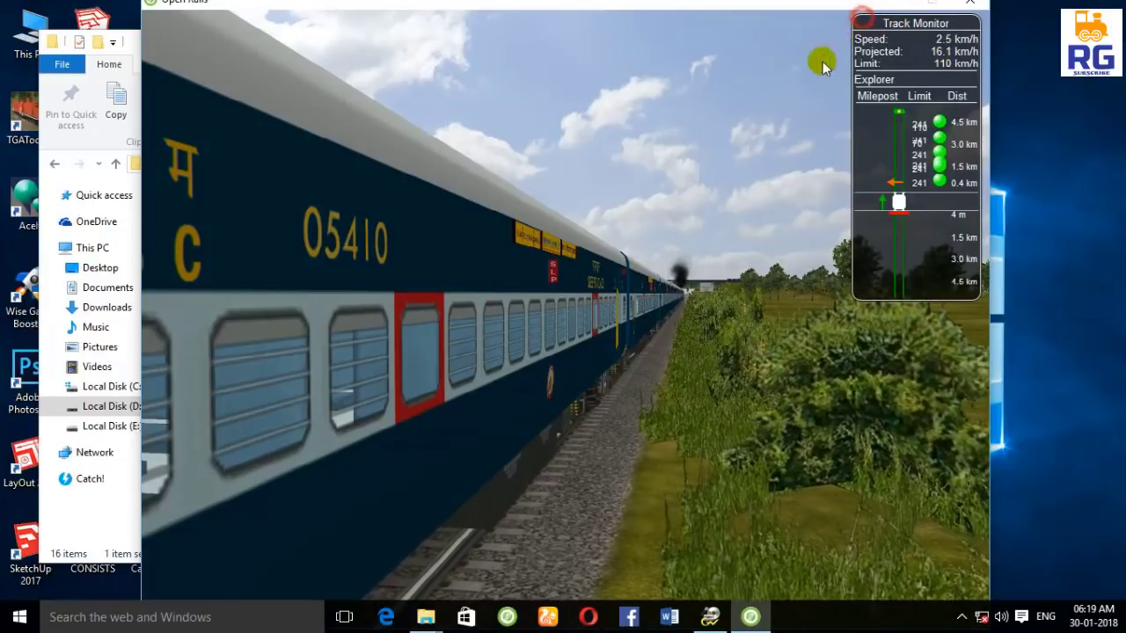
pyautogui.moveTo(823, 66); pyautogui.dragTo(785, 139)
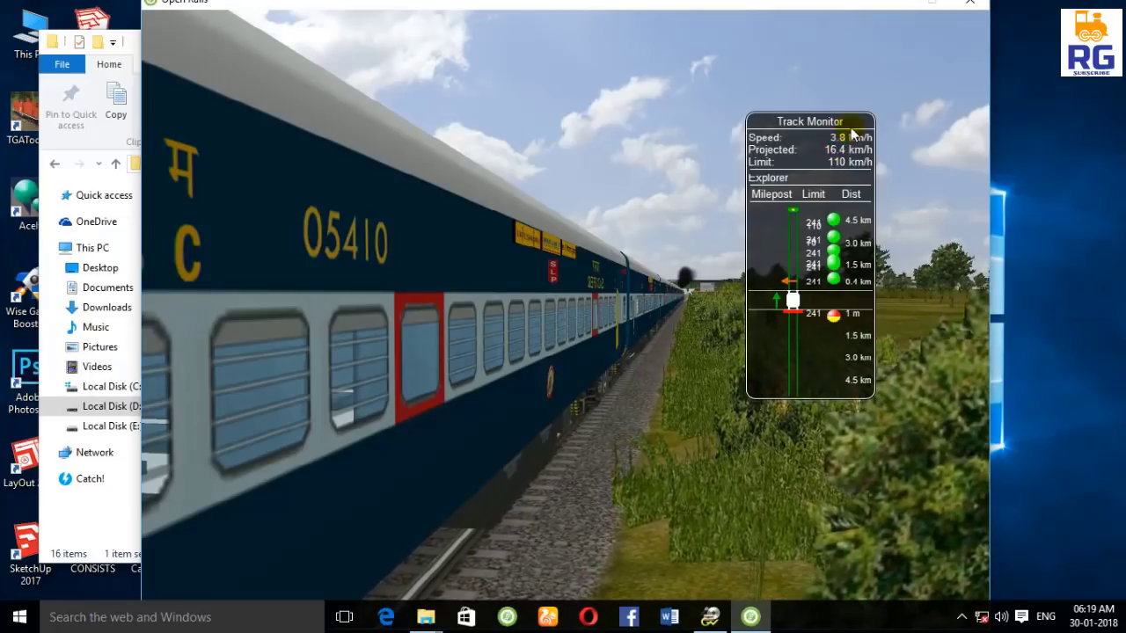
pyautogui.moveTo(761, 125); pyautogui.dragTo(876, 18)
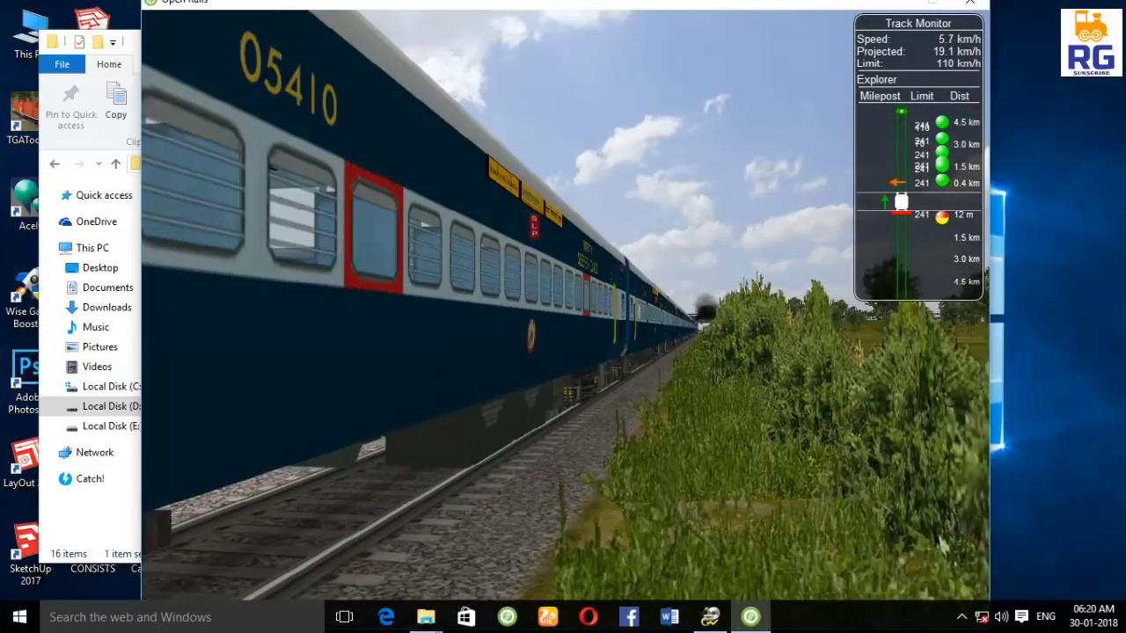
# Increase the throttle and speed up the simulation, keeping the outside camera on the sleeper coach.
pyautogui.press('d')
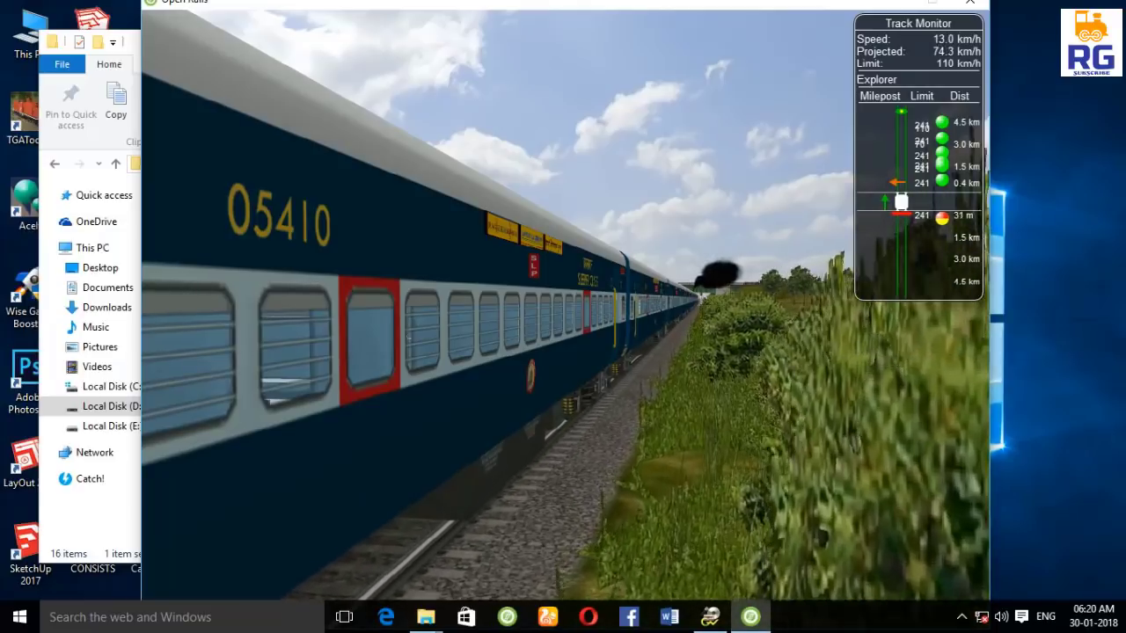
pyautogui.hotkey('ctrl', 'alt', 'pageup')
pyautogui.hotkey('ctrl', 'alt', 'pageup')
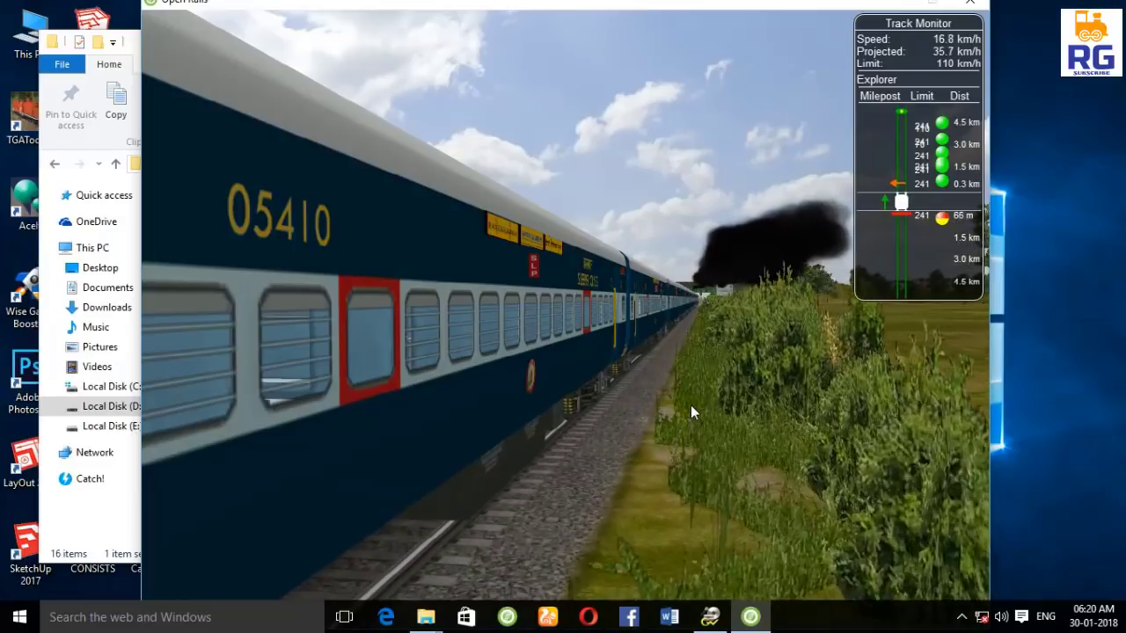
pyautogui.press('Up')
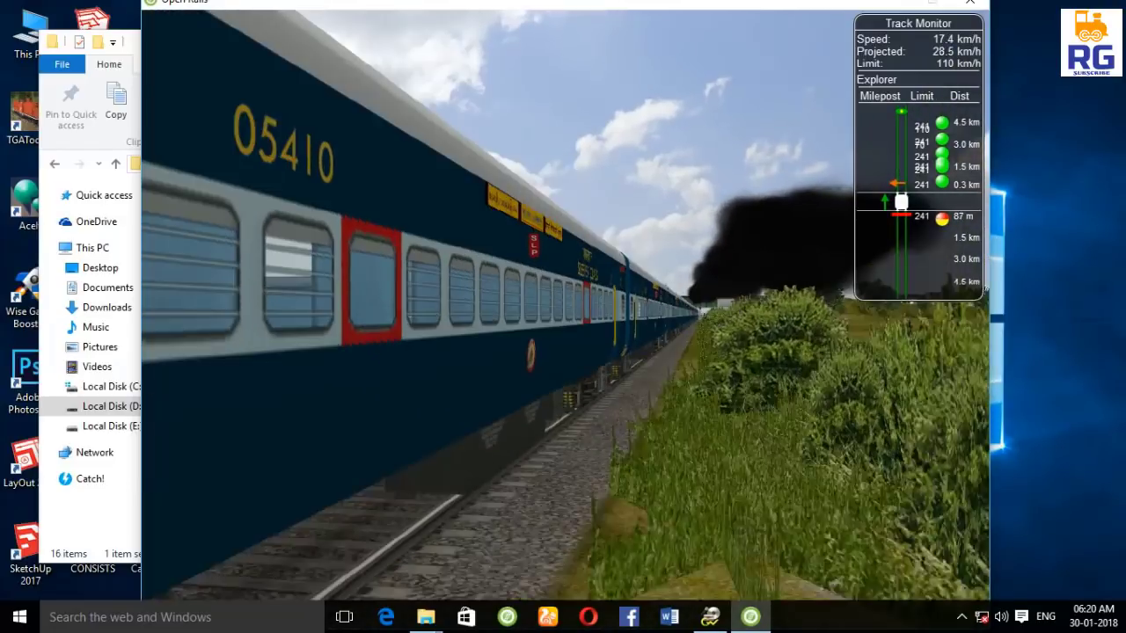
pyautogui.press('Left')
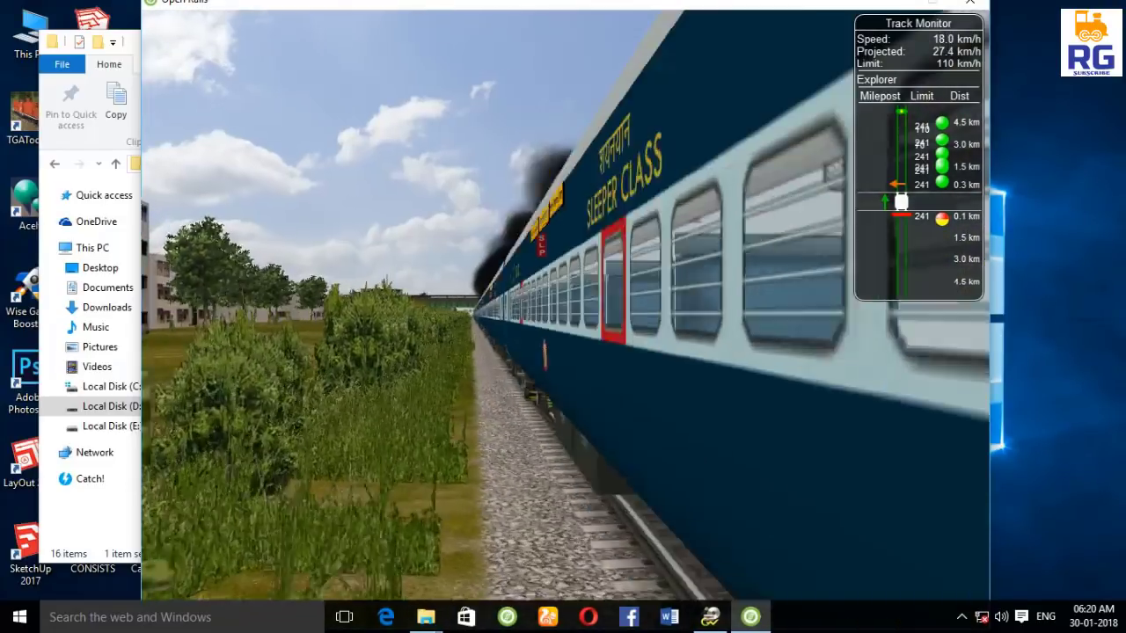
pyautogui.press('Left')
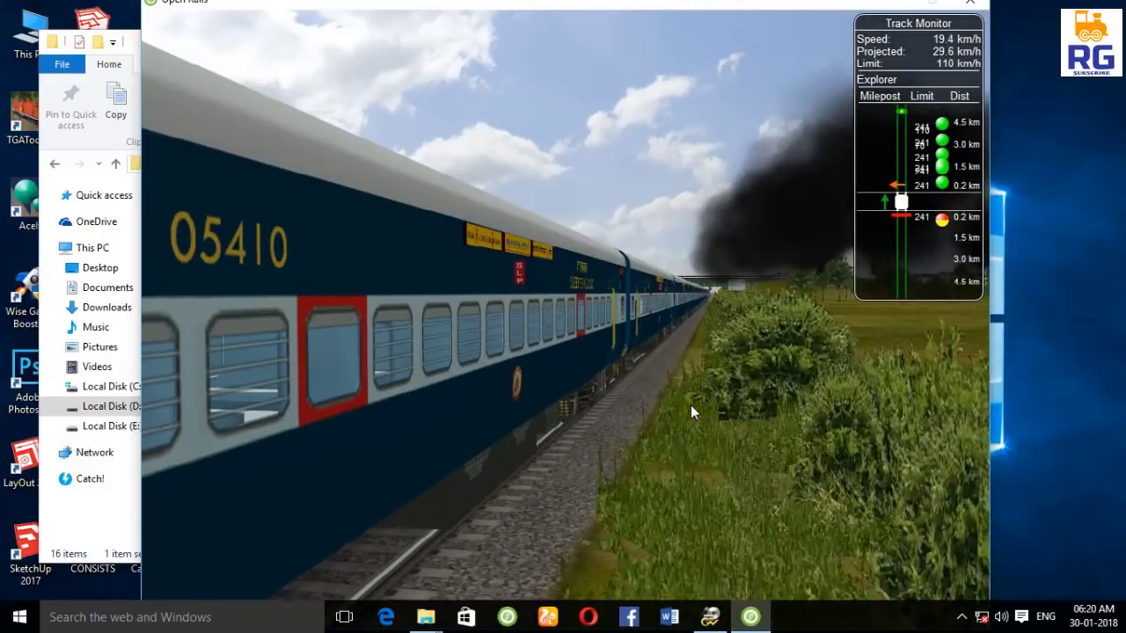
pyautogui.hotkey('ctrl', 'pageup')
pyautogui.hotkey('ctrl', 'pagedown')
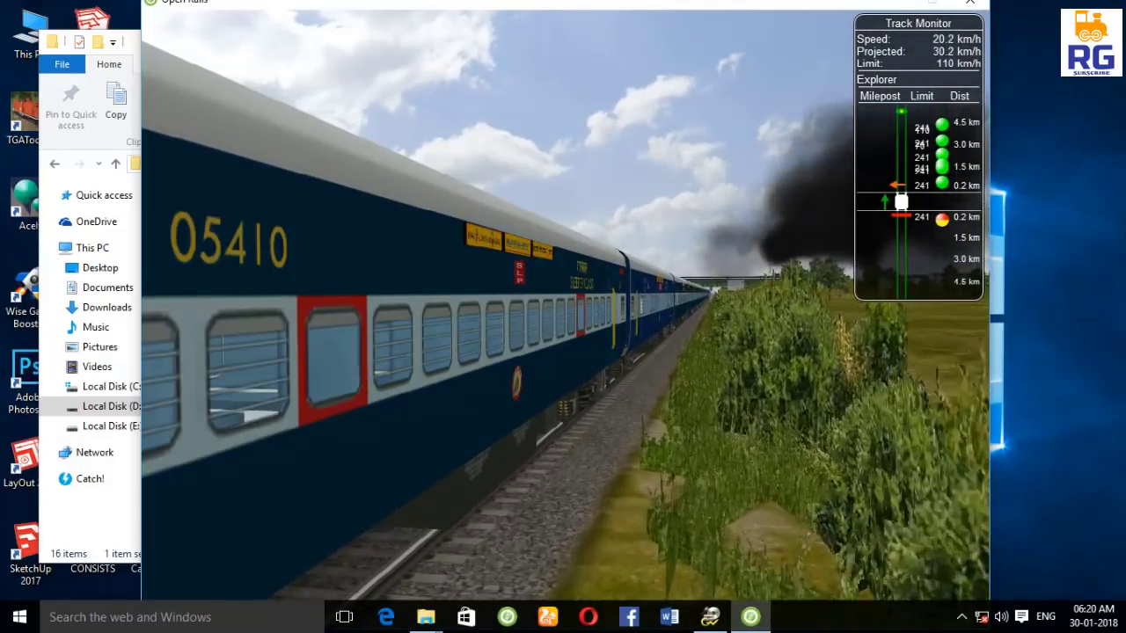
# Raise and ease the throttle to control the train's acceleration while viewing along the coach side.
pyautogui.press('d')
pyautogui.press('d')
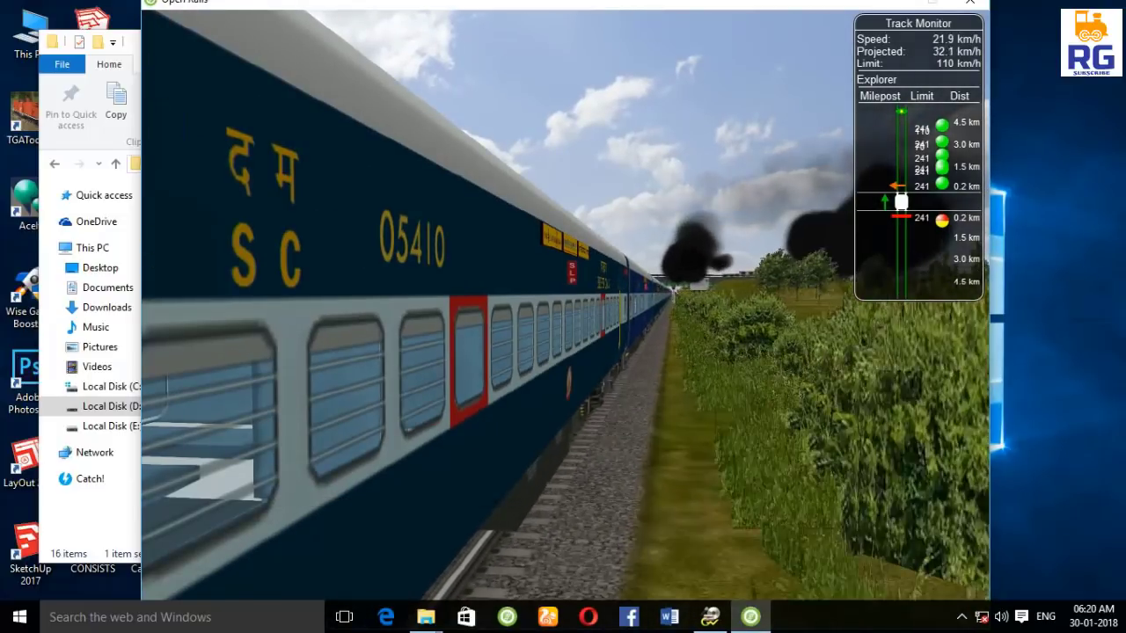
pyautogui.press('Up')
pyautogui.press('Up')
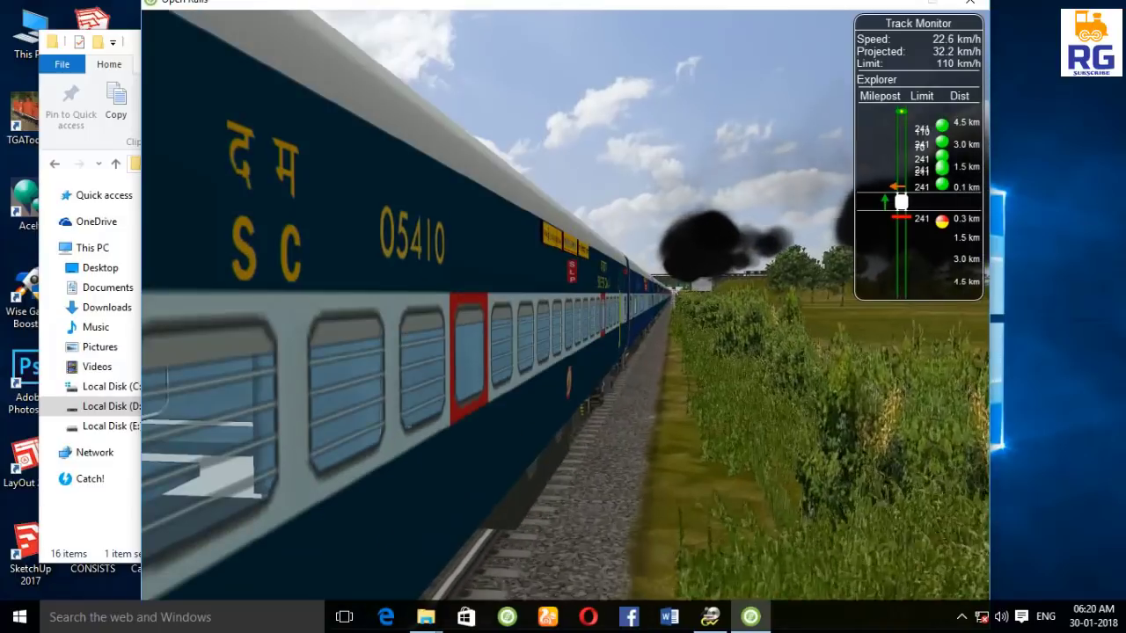
pyautogui.press('a')
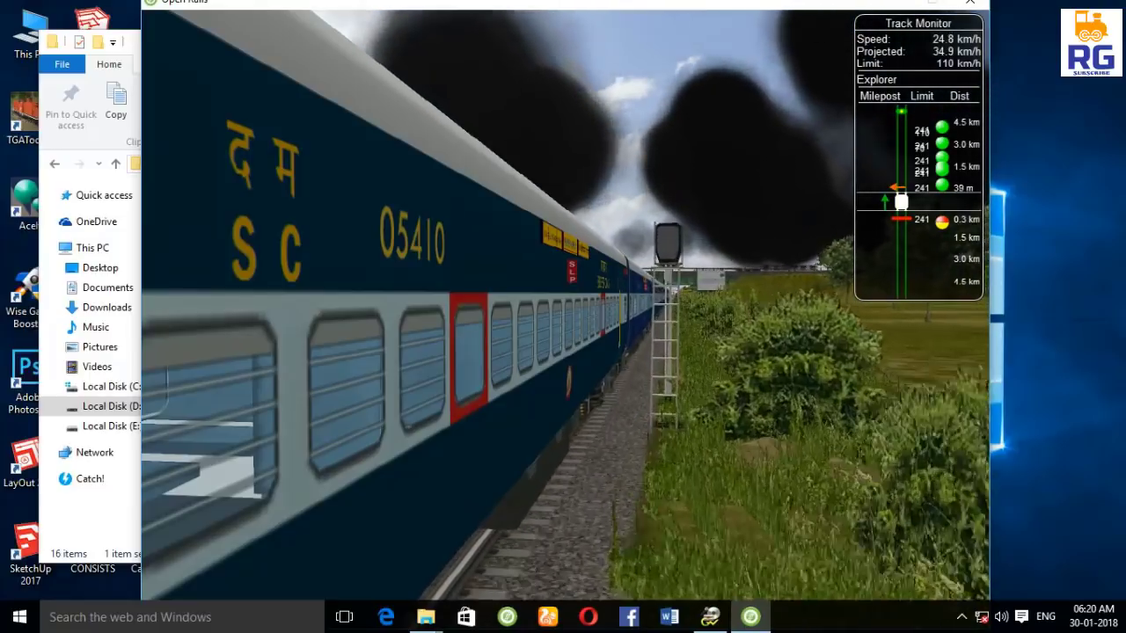
pyautogui.press('d')
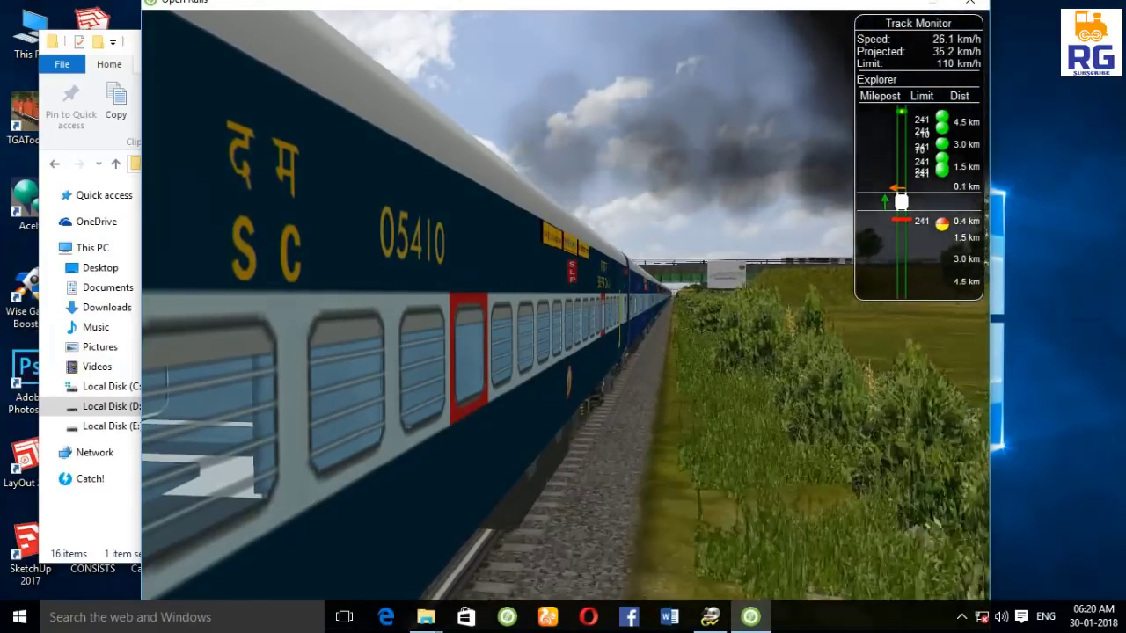
# Set the throttle to 25% and display the driving information overlay.
pyautogui.press('F5')
pyautogui.press('F5')
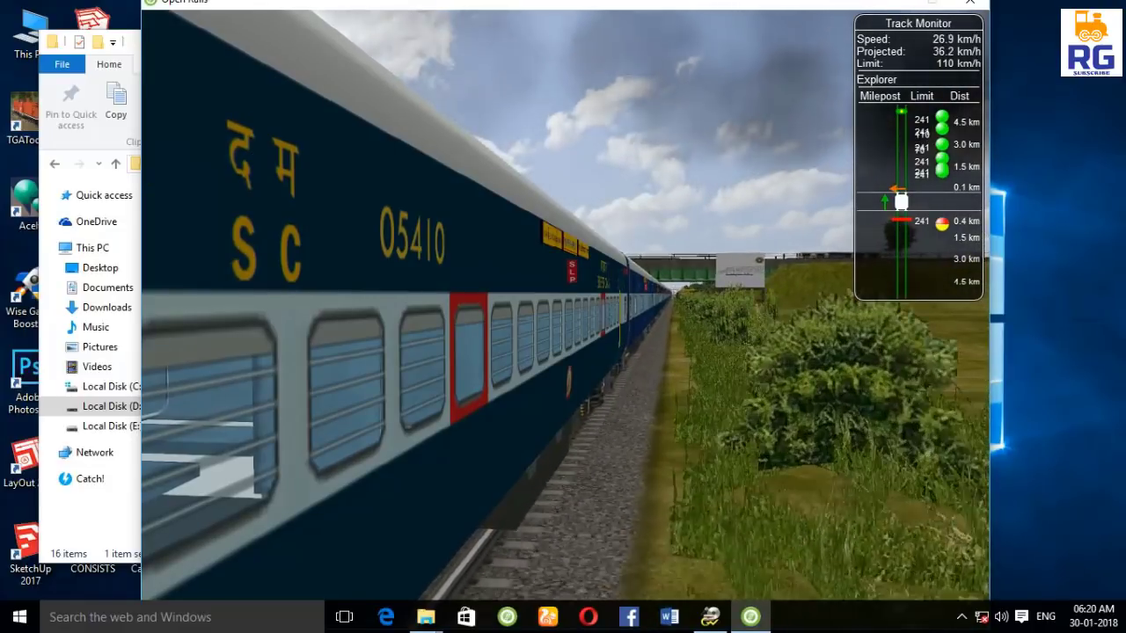
pyautogui.press('a')
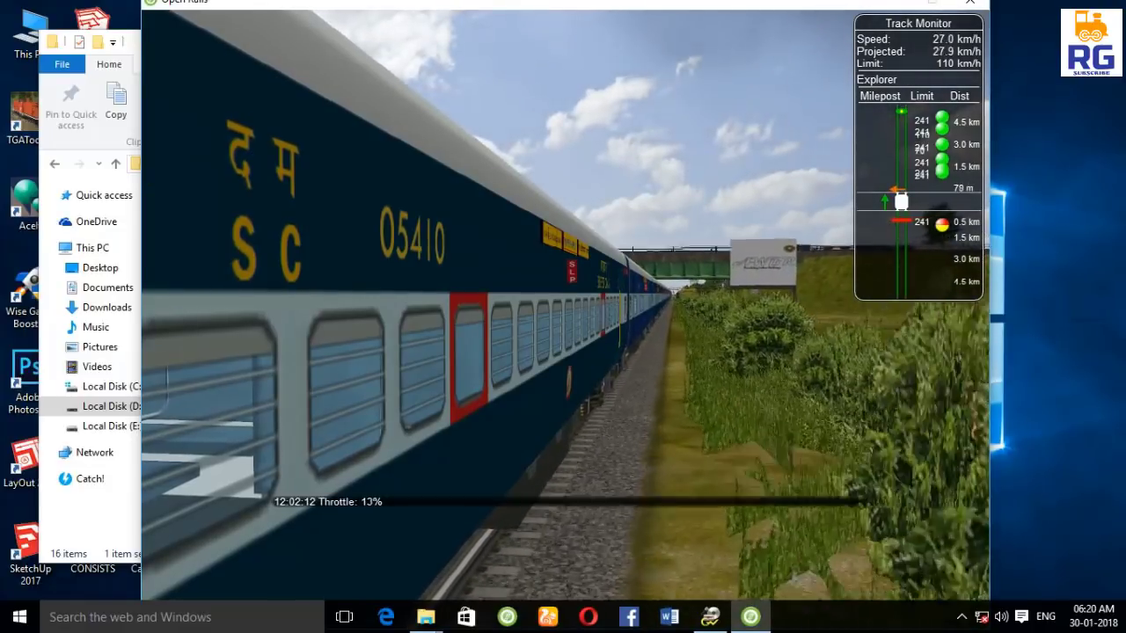
pyautogui.press('d')
pyautogui.press('F5')
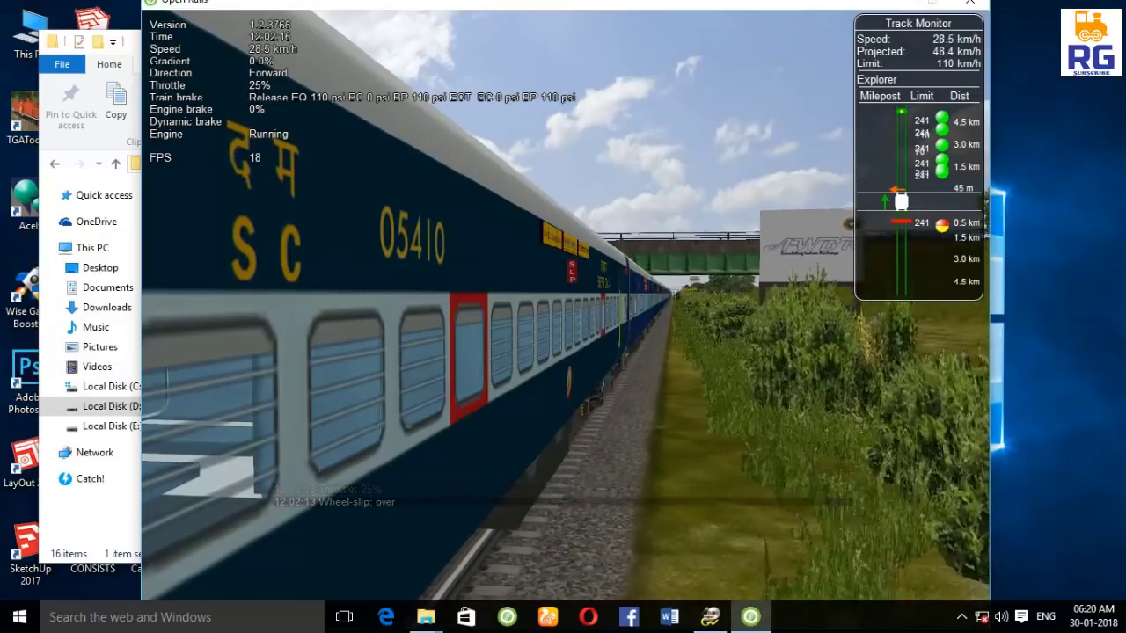
# Raise the throttle to 63% and decrease the simulation speed to 150%.
pyautogui.press('d')
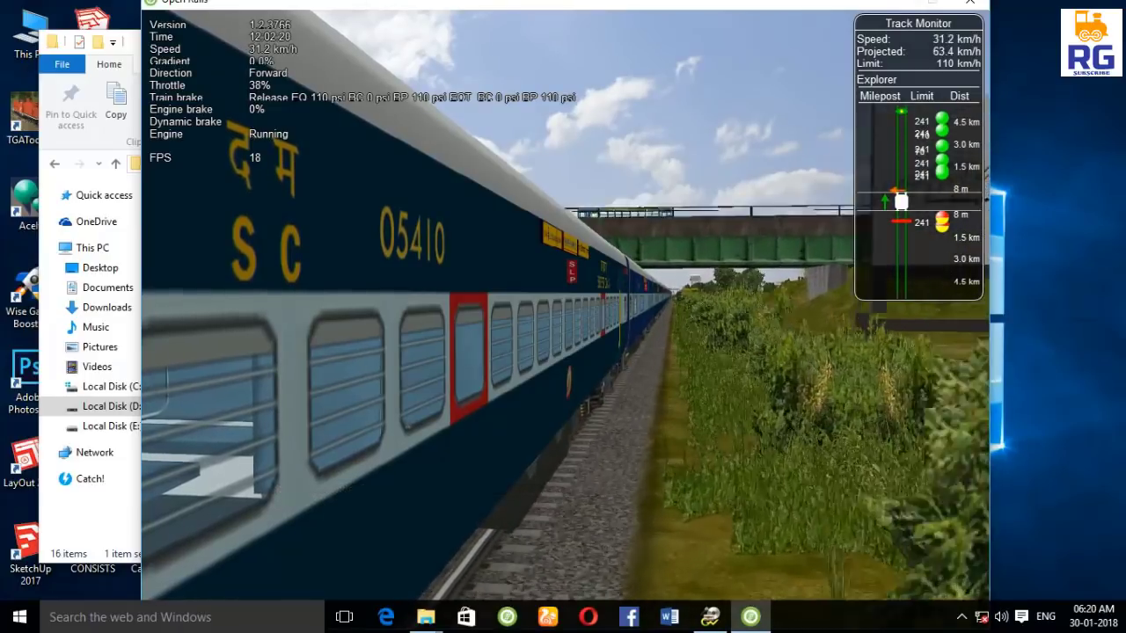
pyautogui.press('d')
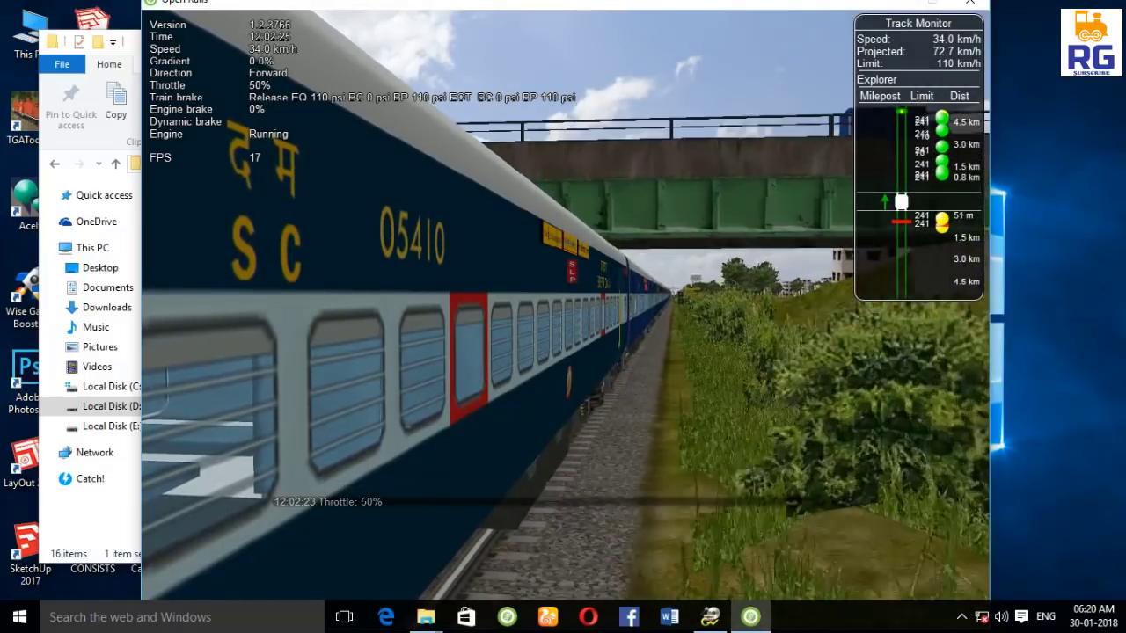
pyautogui.hotkey('ctrl', 'alt', 'pagedown')
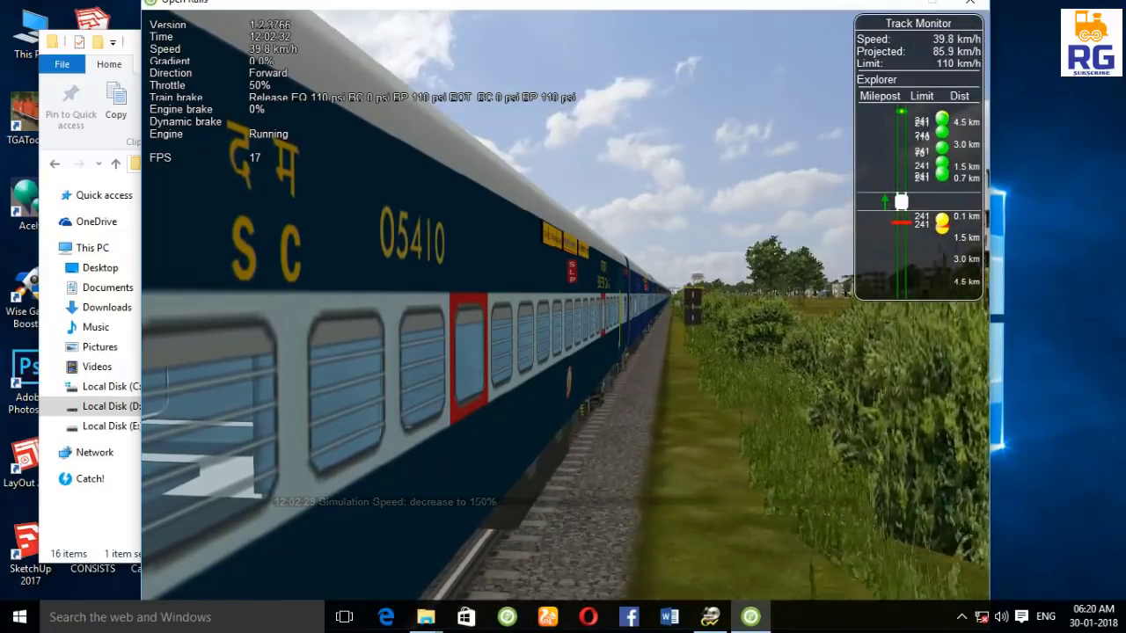
pyautogui.press('d')
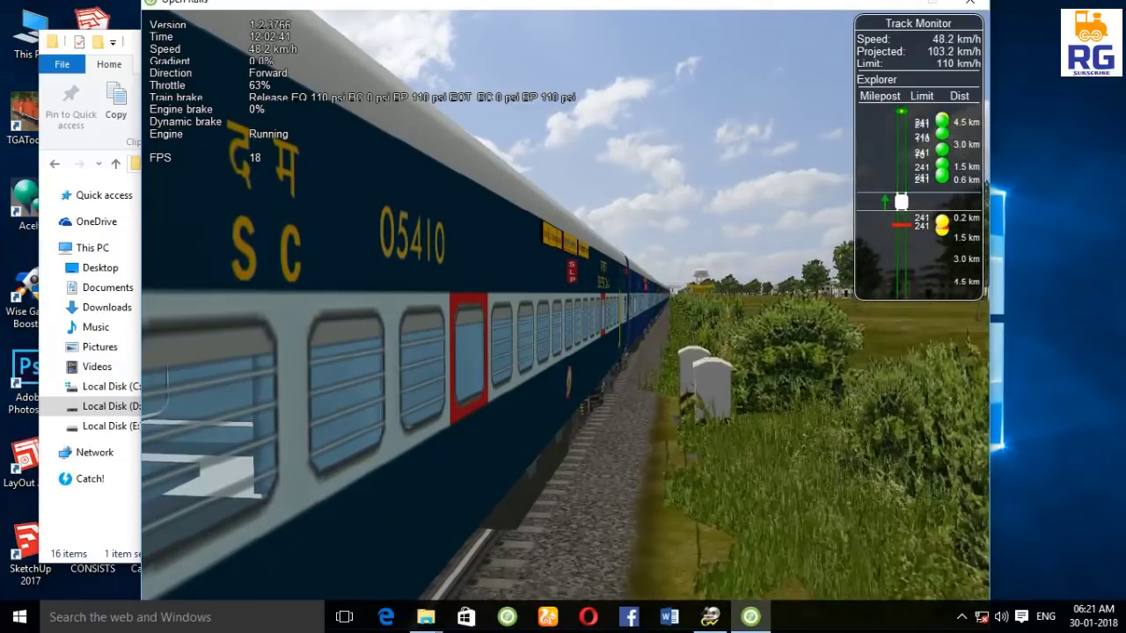
# Switch between the outside views and let the train accelerate to 100 km/h to reach the replaced sound's range.
pyautogui.press('3')
pyautogui.press('4')
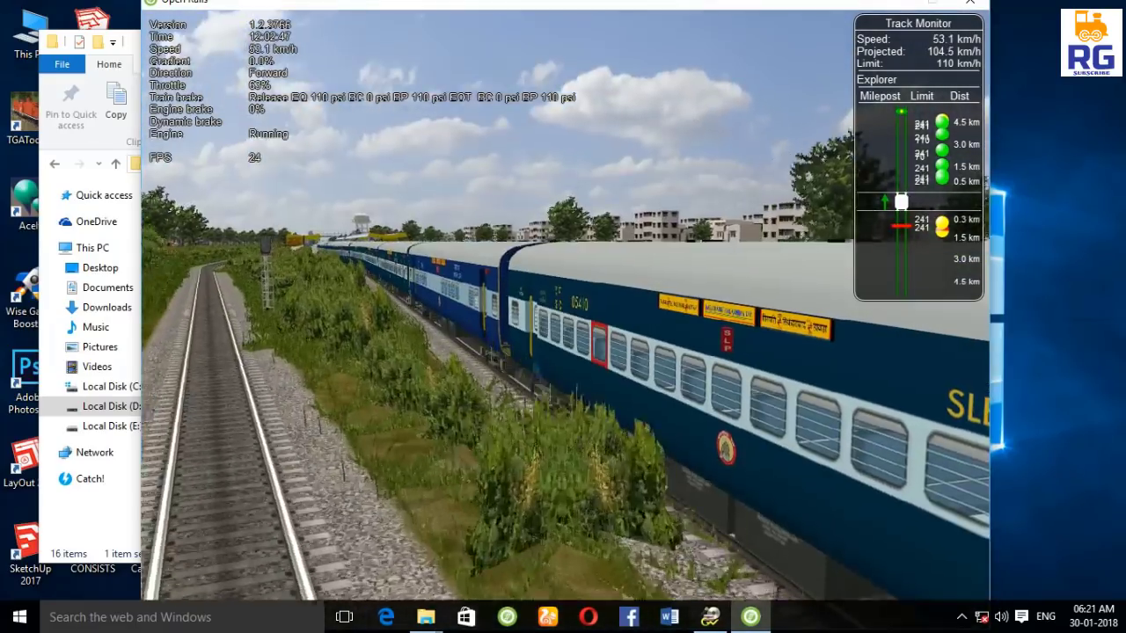
pyautogui.press('space')
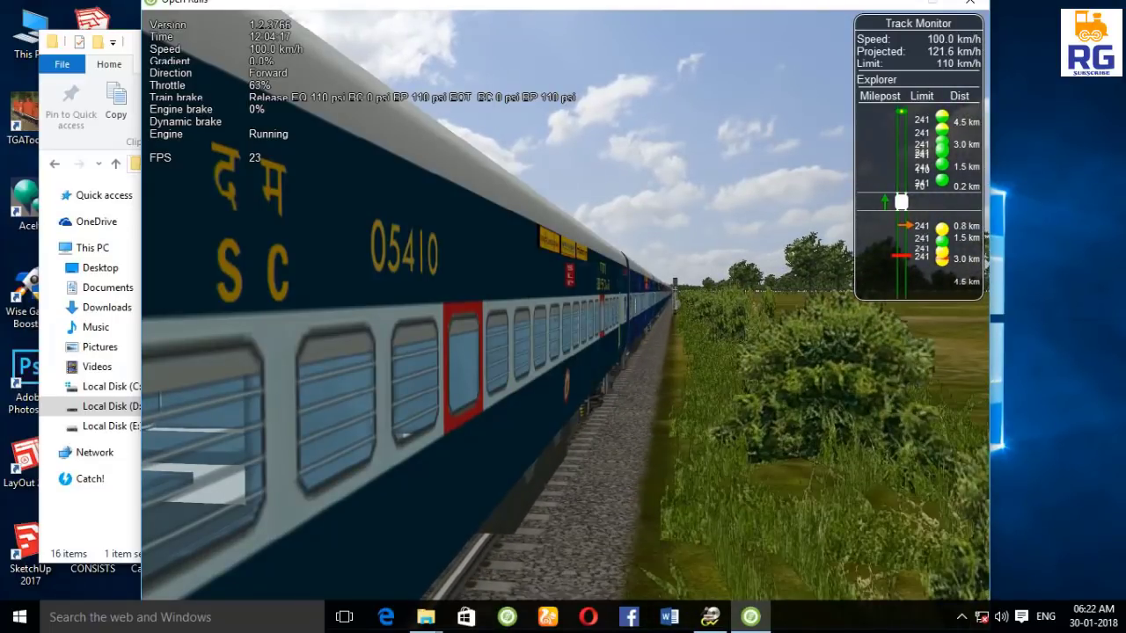
# Play the 100-110 file from the SOUND folder in VLC for comparison, close the player and return to the simulation.
pyautogui.moveTo(137, 51); pyautogui.dragTo(364, 55)
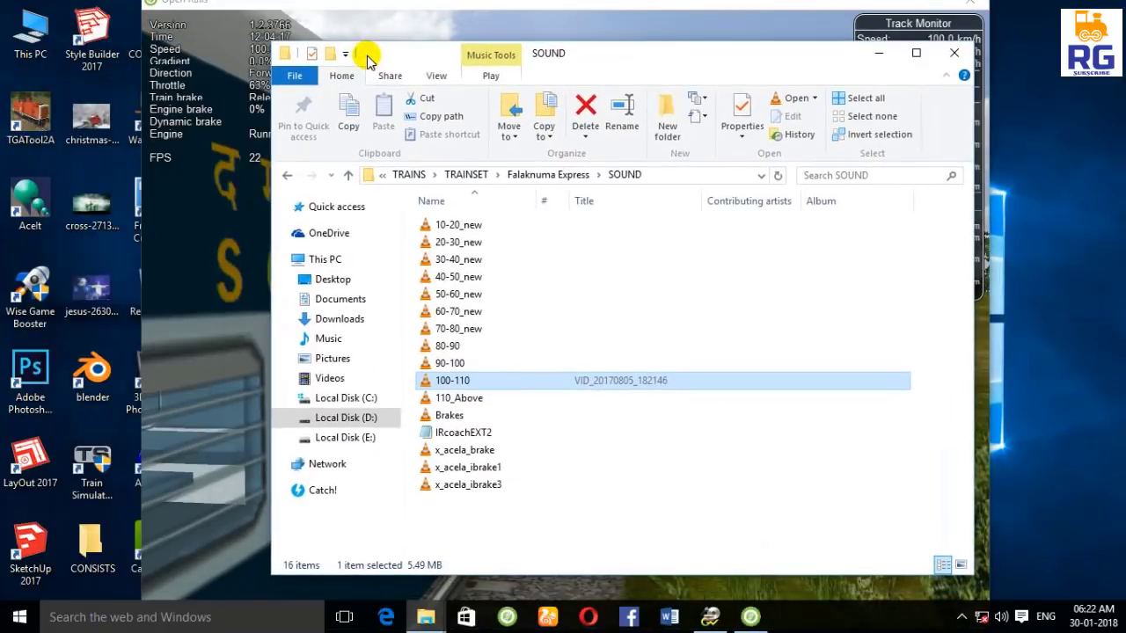
pyautogui.doubleClick(462, 385)
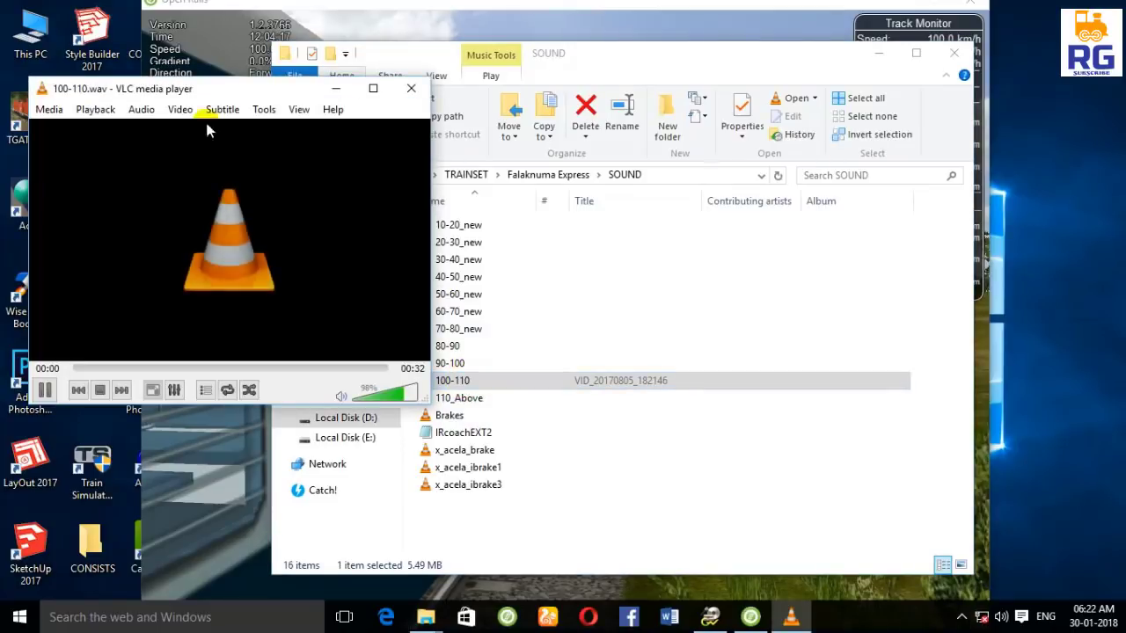
pyautogui.moveTo(224, 86); pyautogui.dragTo(426, 95)
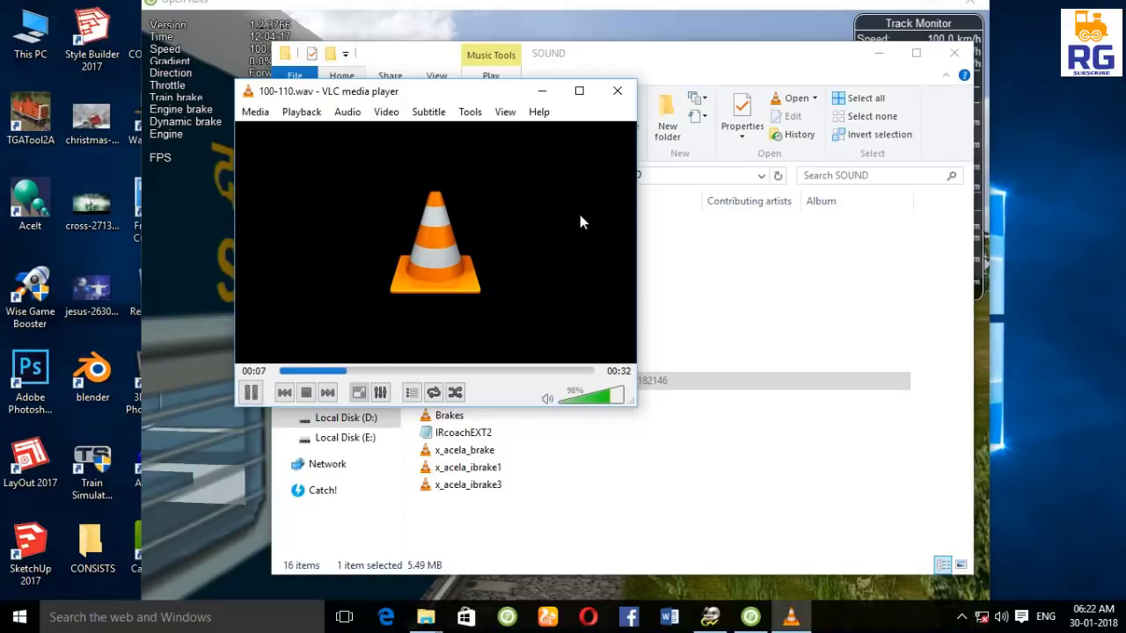
pyautogui.click(622, 92)
pyautogui.moveTo(831, 58); pyautogui.dragTo(735, 80)
pyautogui.click(645, 43)
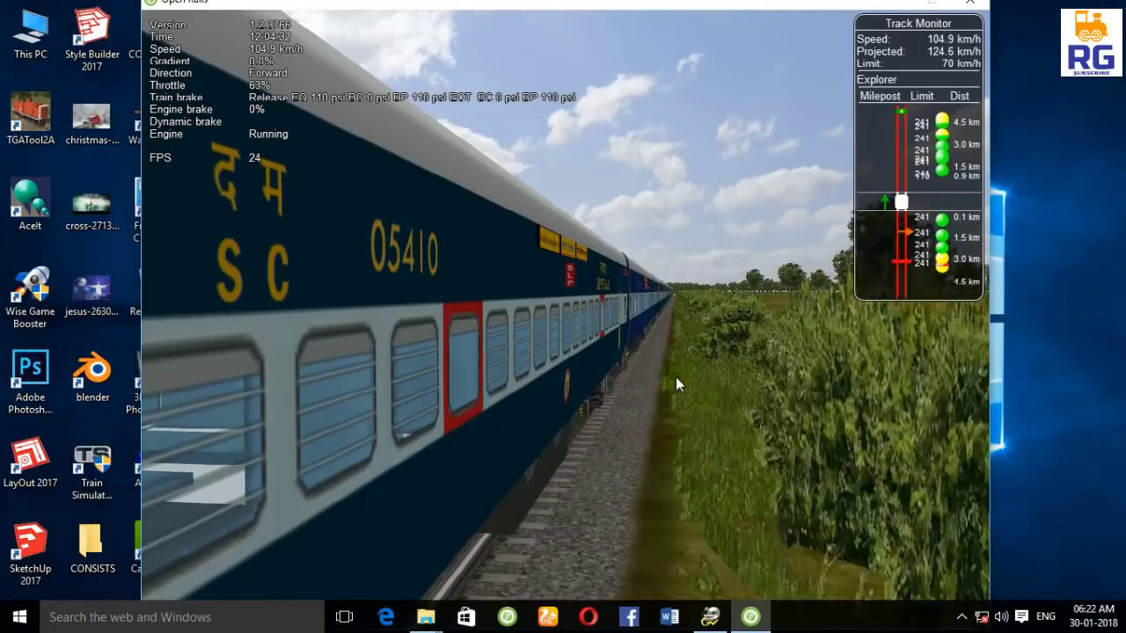
# Close the simulation and the Open Rails launcher, and review the files in the Falaknuma Express SOUND folder.
pyautogui.click(981, 6)
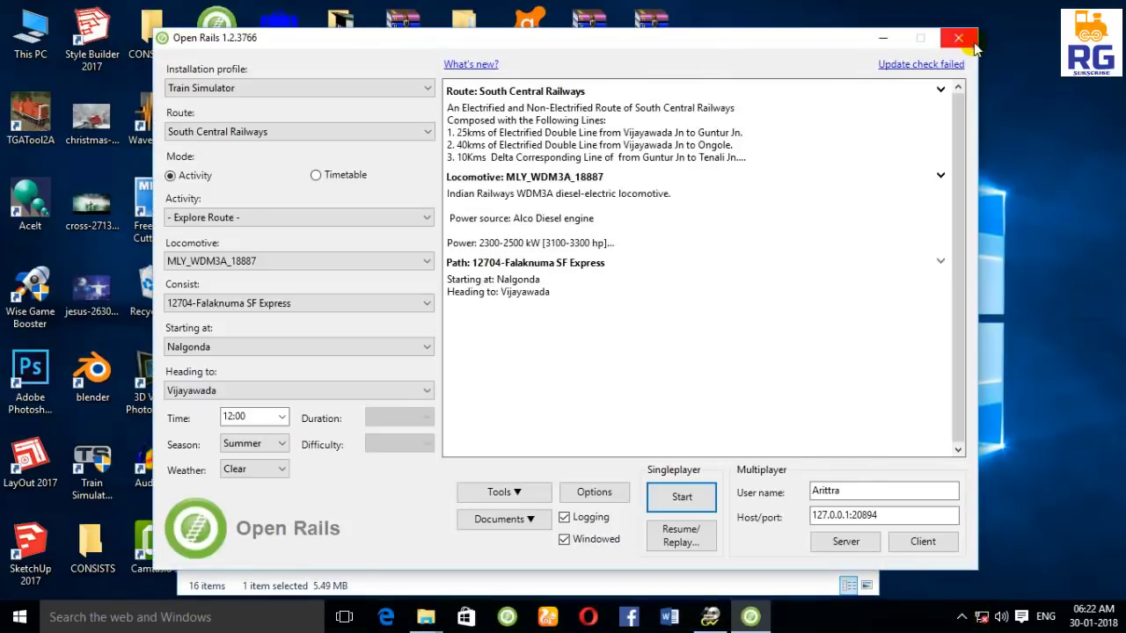
pyautogui.click(958, 38)
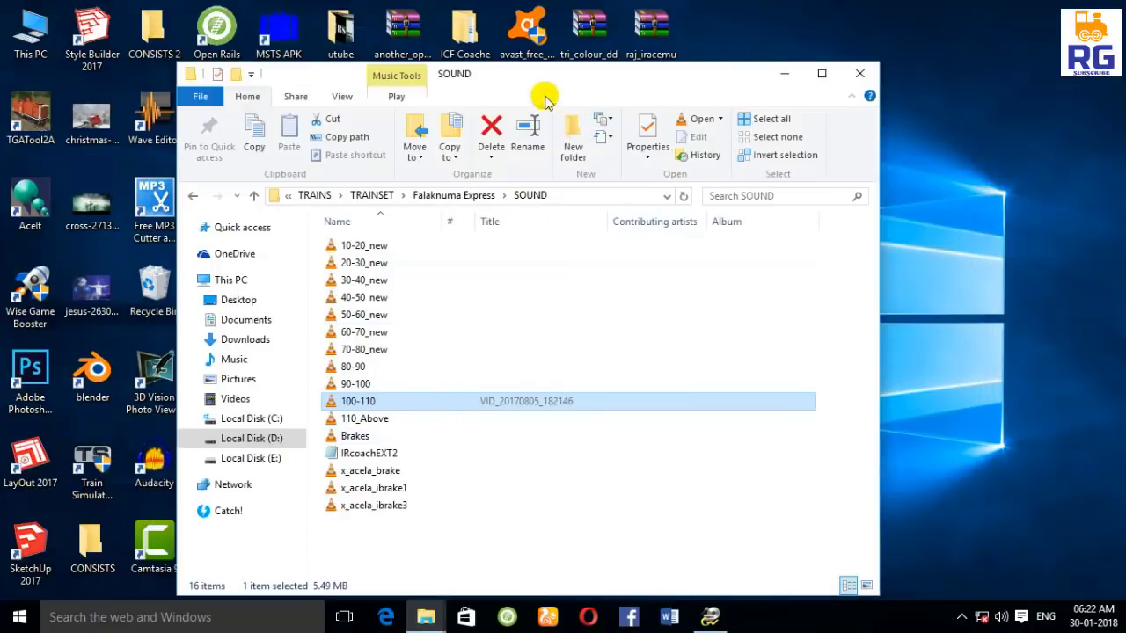
pyautogui.moveTo(533, 79); pyautogui.dragTo(671, 66)
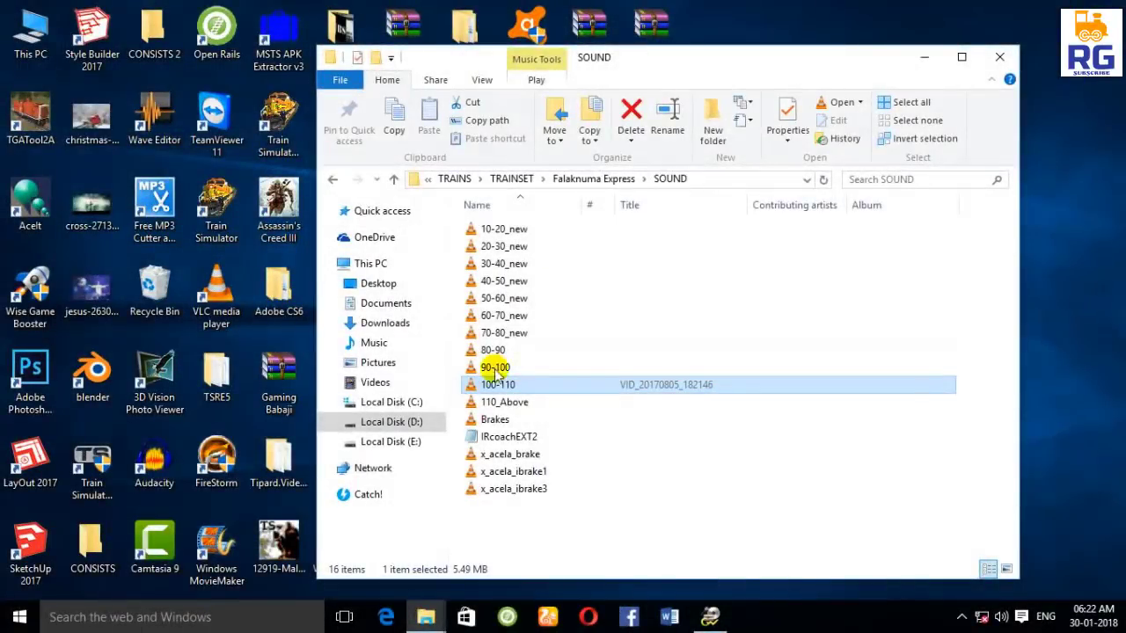
pyautogui.click(535, 519)
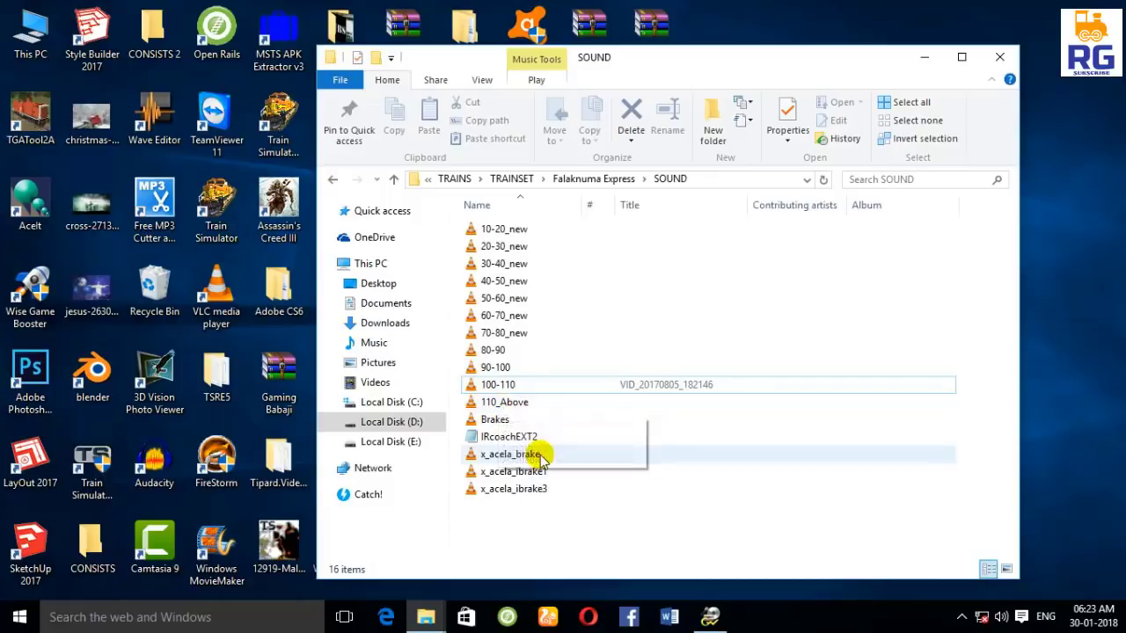
pyautogui.click(533, 451)
pyautogui.click(537, 474)
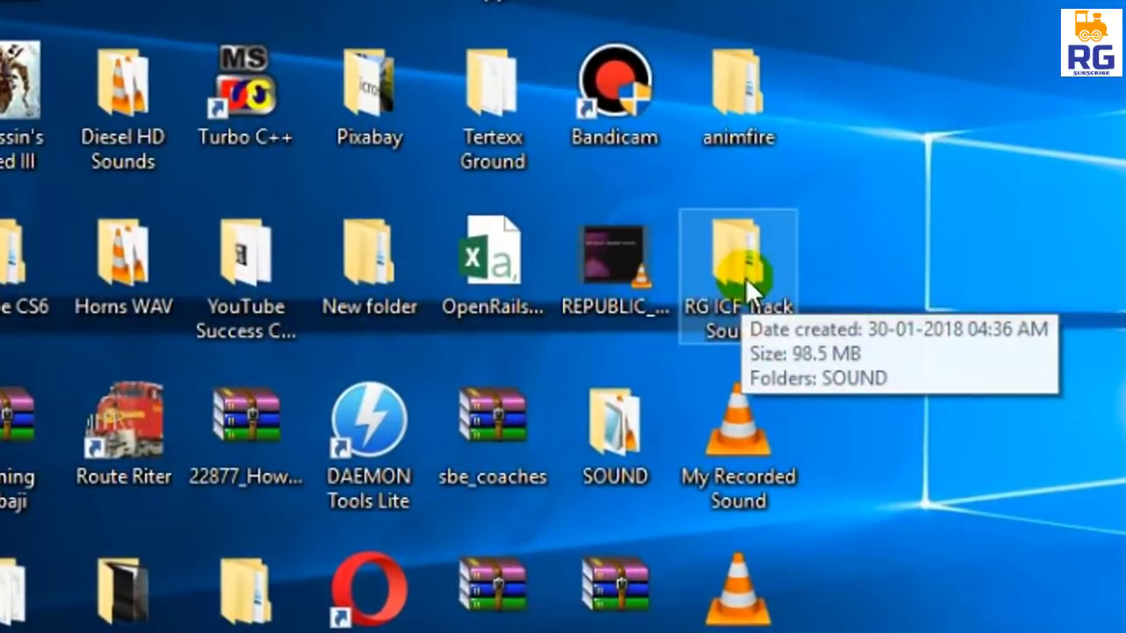
# Open the RG ICF Track Sounds folder from the desktop and the TRAINS\TRAINSET folder of the Train Simulator installation.
pyautogui.doubleClick(745, 278)
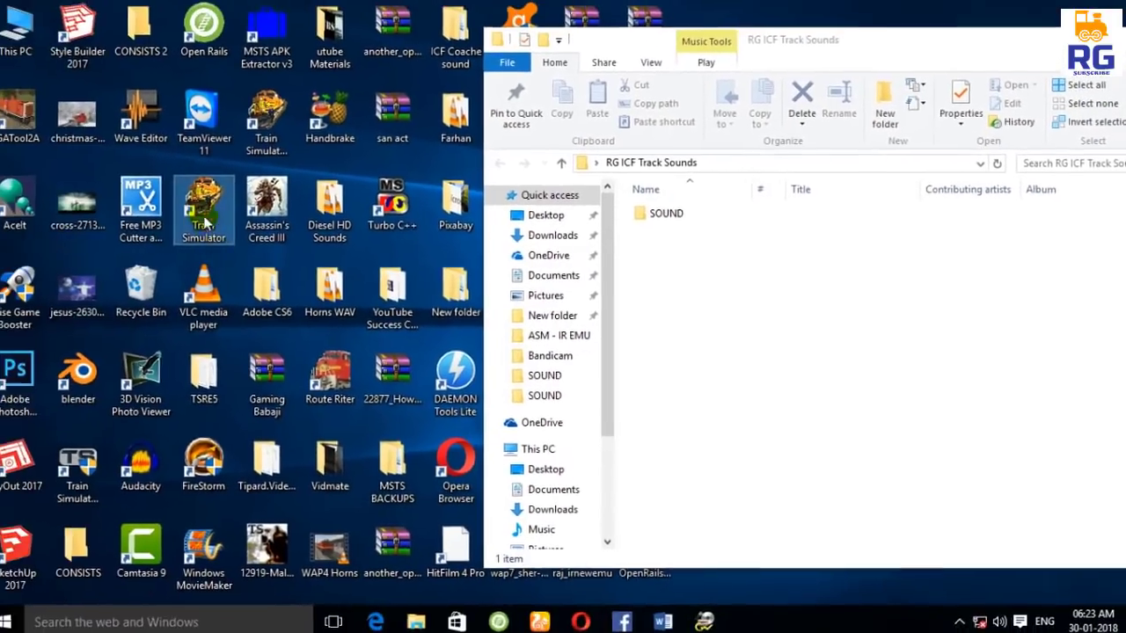
pyautogui.rightClick(201, 220)
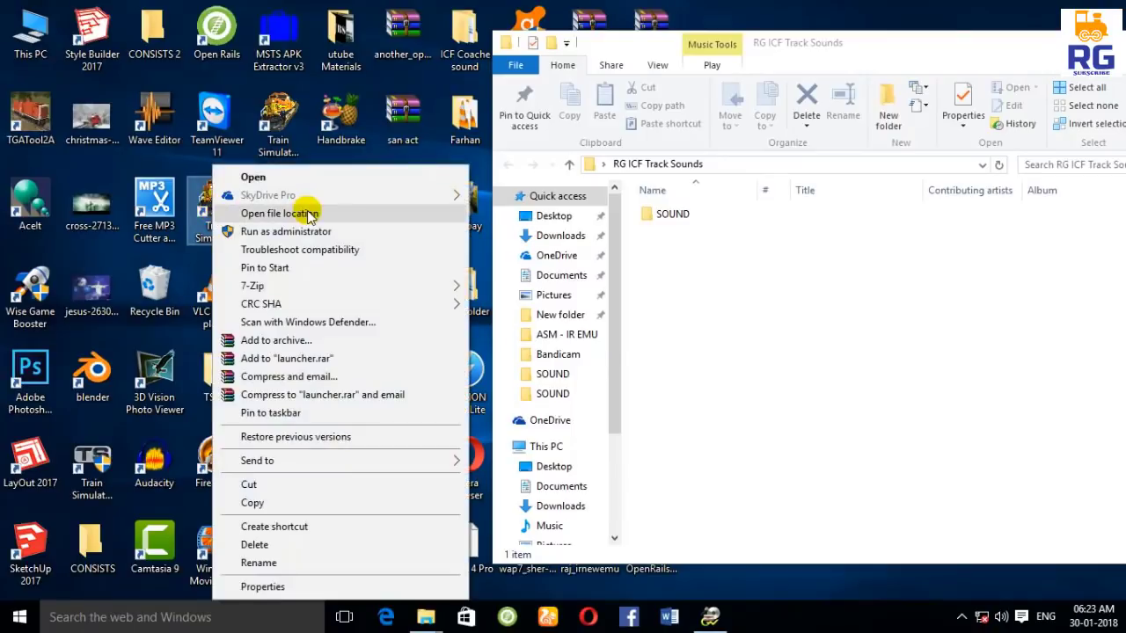
pyautogui.click(308, 216)
pyautogui.moveTo(380, 21); pyautogui.dragTo(524, 40)
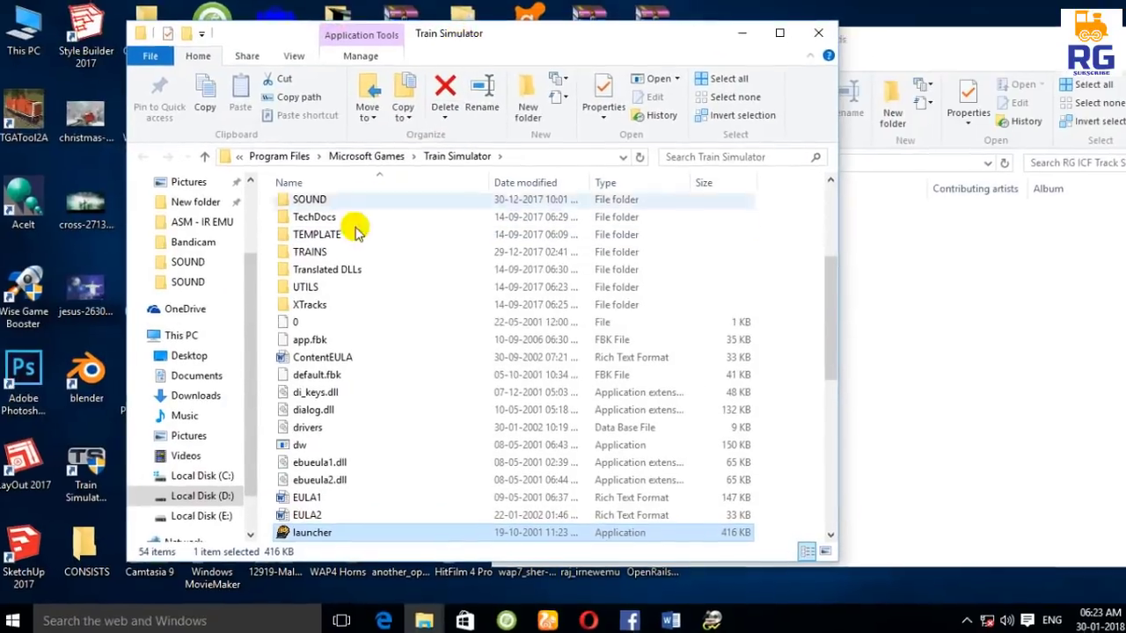
pyautogui.doubleClick(322, 252)
pyautogui.doubleClick(320, 204)
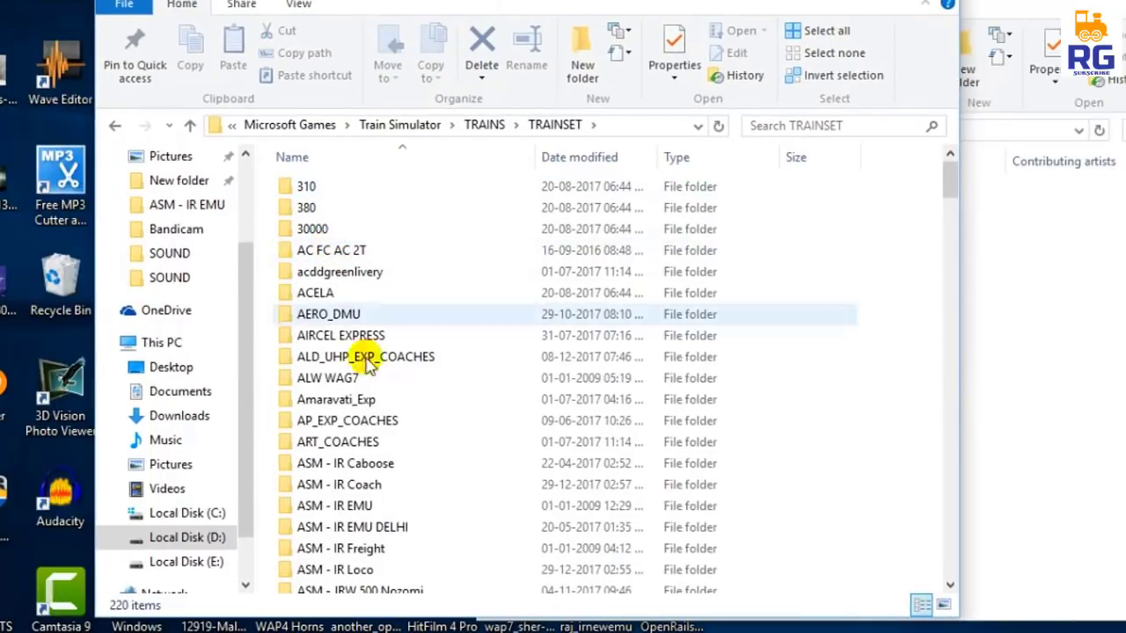
# Find the EXPRESS COACHES folder in TRAINSET and open it.
pyautogui.scroll(-5, 436, 479)
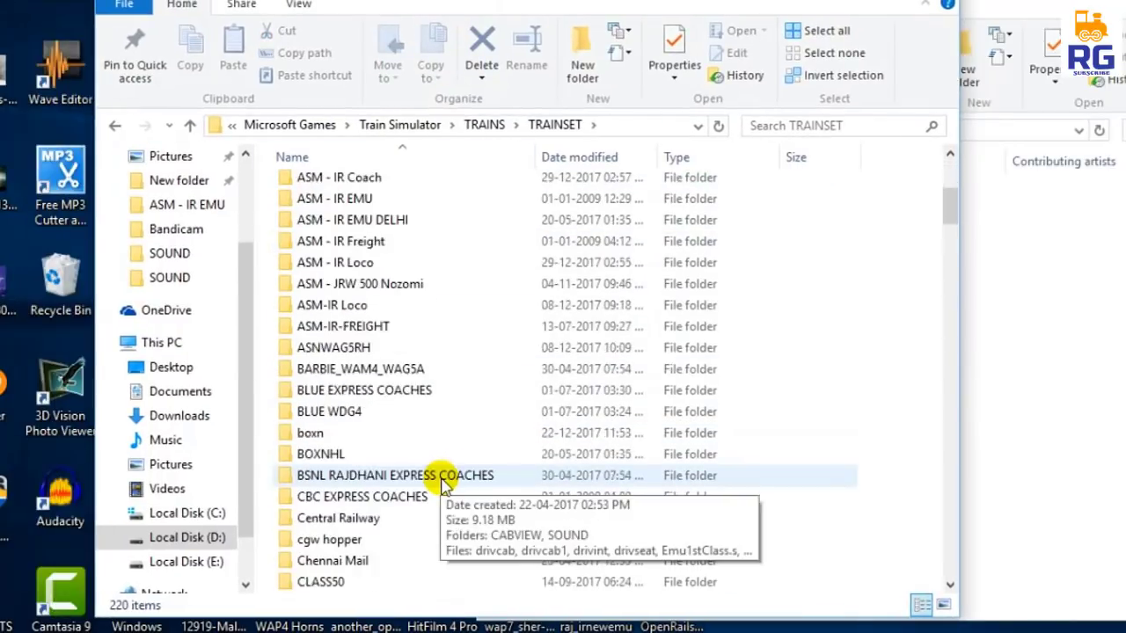
pyautogui.scroll(-3, 443, 482)
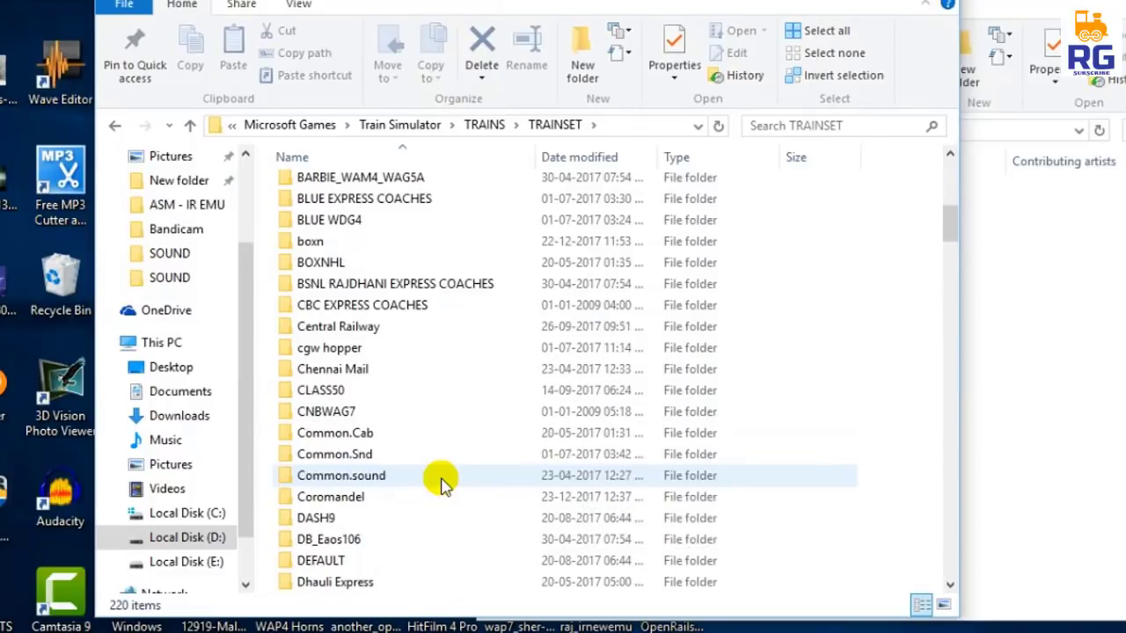
pyautogui.scroll(-7, 442, 483)
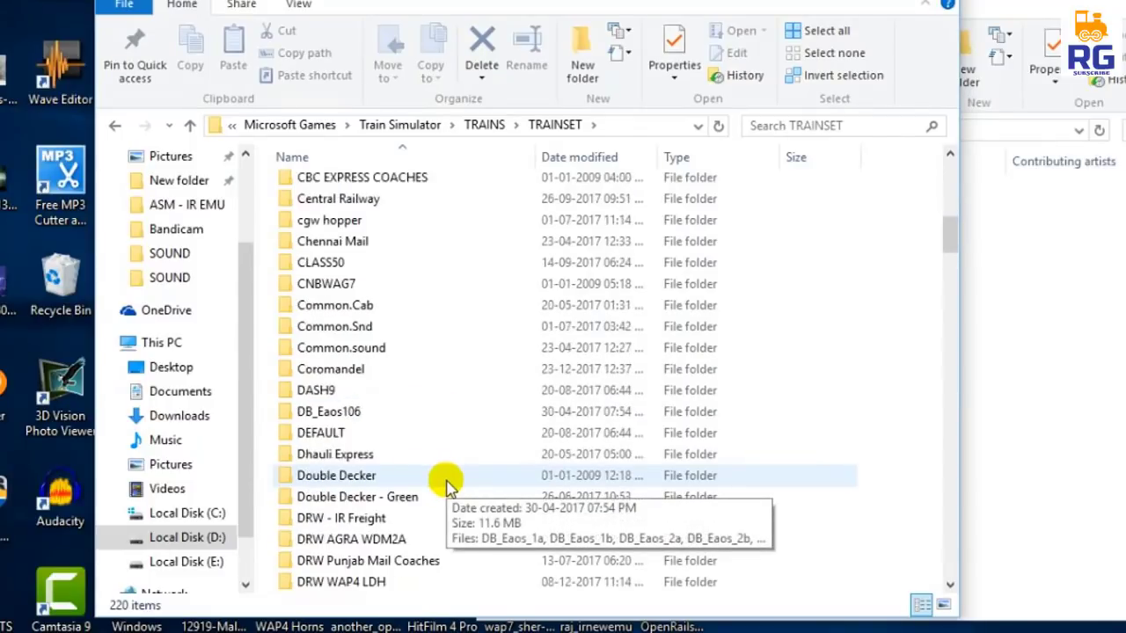
pyautogui.scroll(-6, 450, 482)
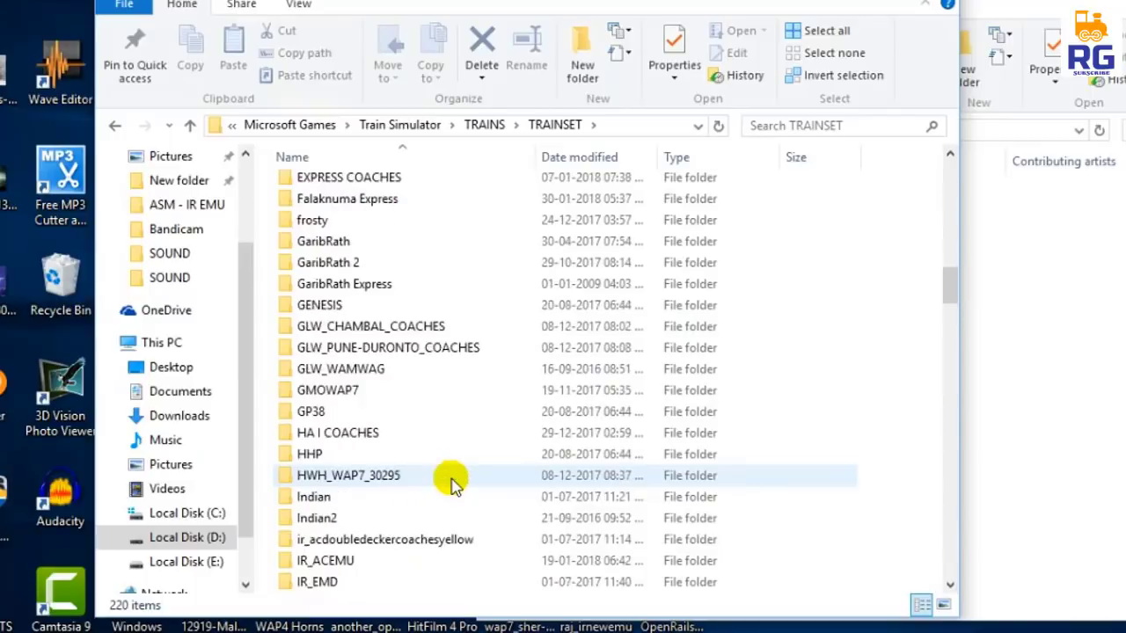
pyautogui.scroll(4, 450, 387)
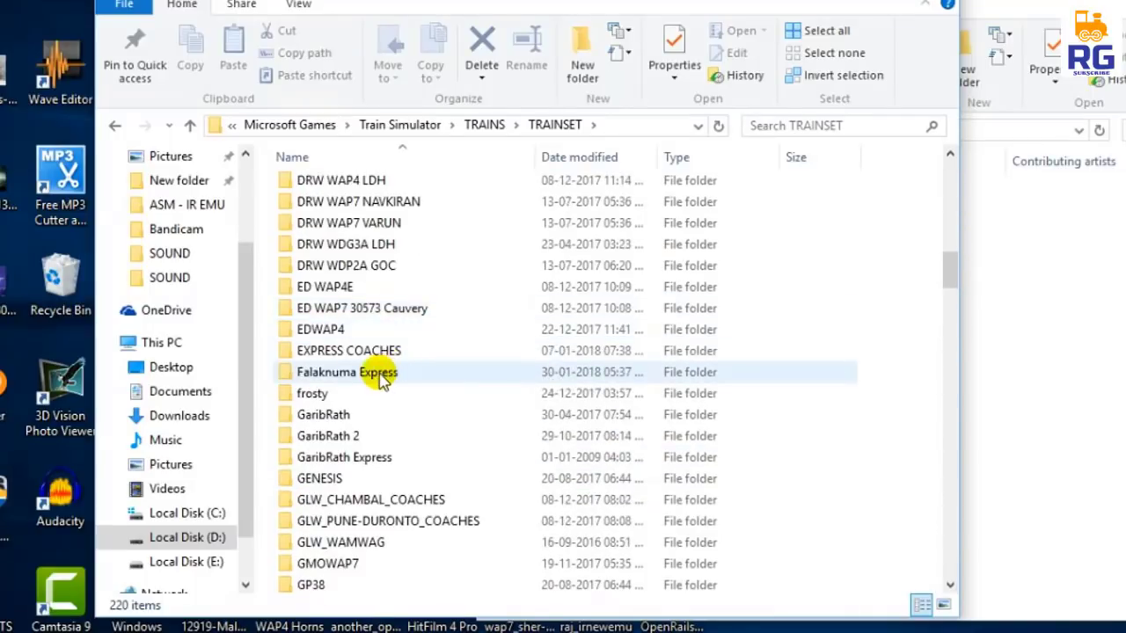
pyautogui.moveTo(380, 380)
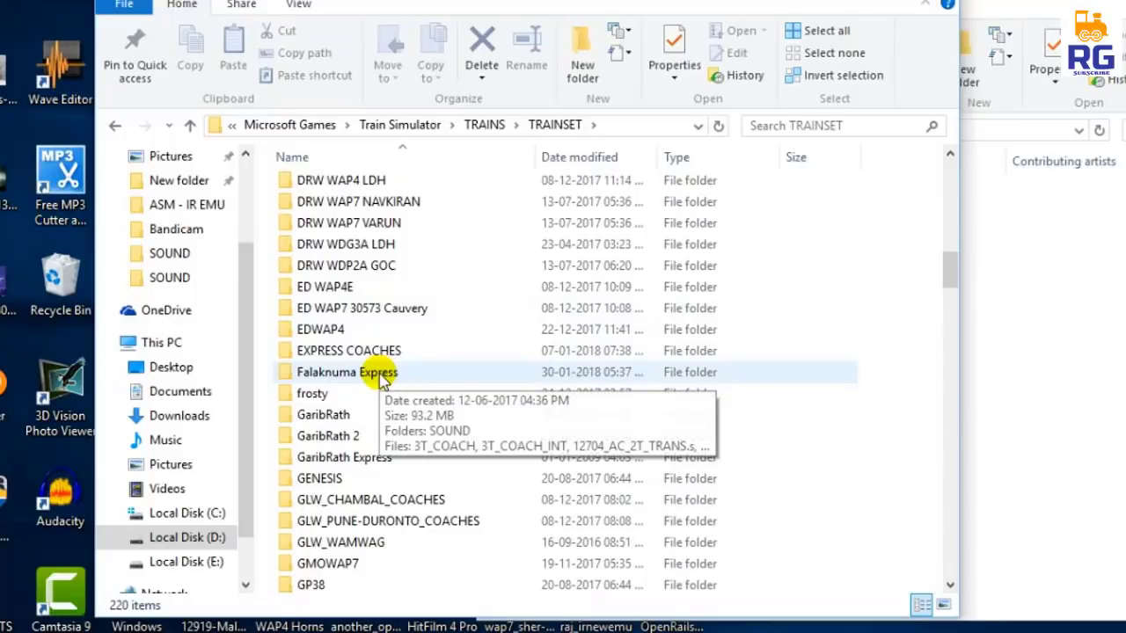
pyautogui.scroll(1, 387, 350)
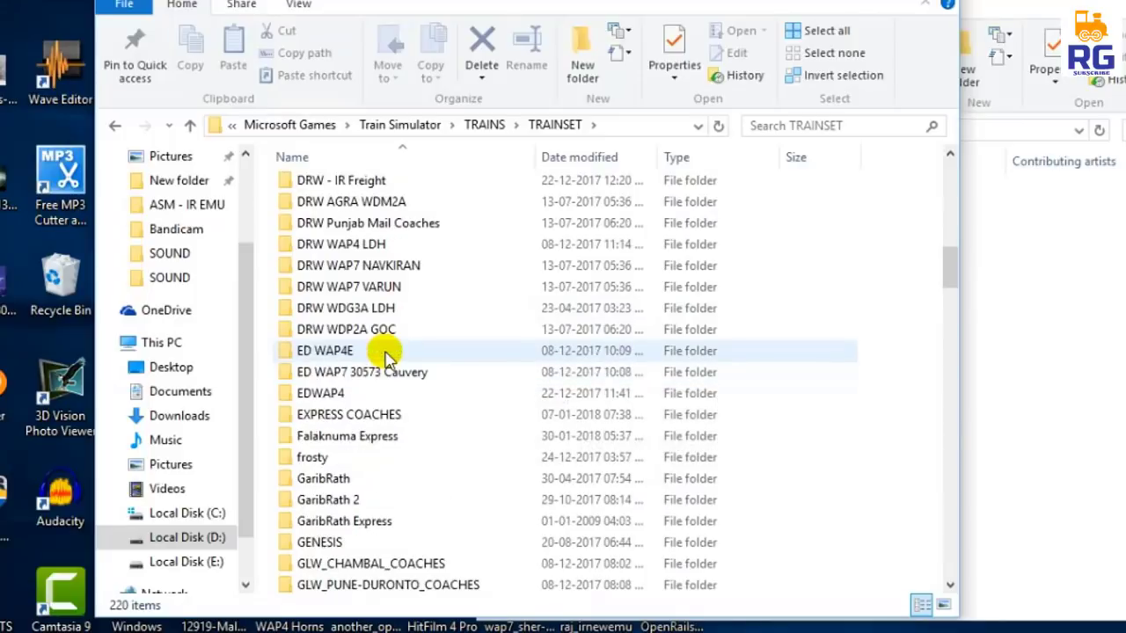
pyautogui.moveTo(385, 352)
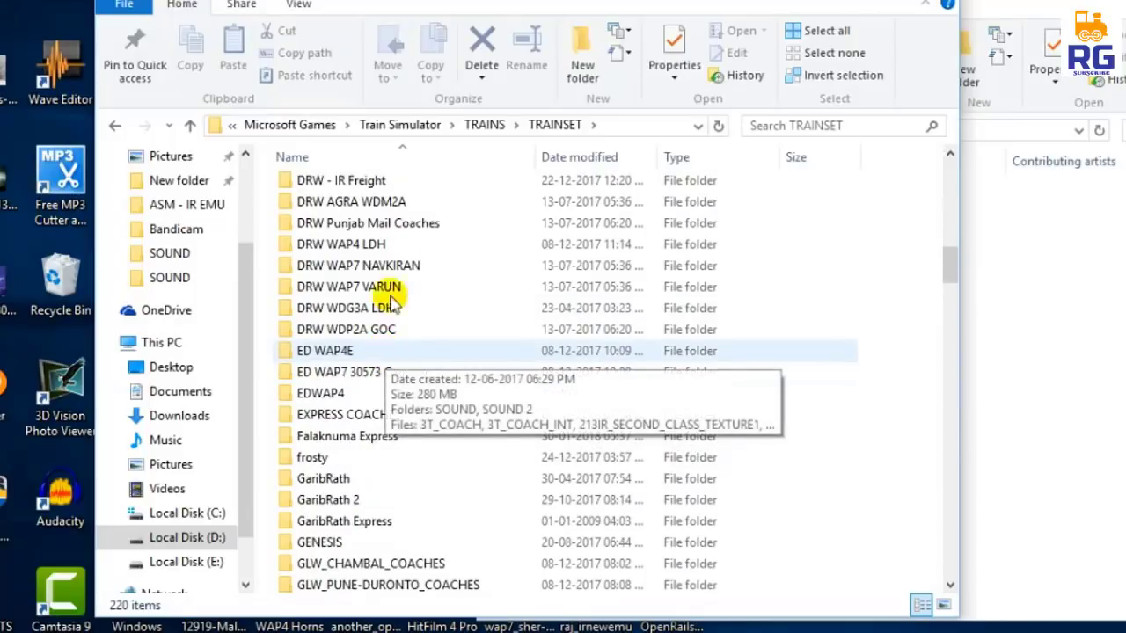
pyautogui.scroll(1, 407, 273)
pyautogui.scroll(-2, 431, 394)
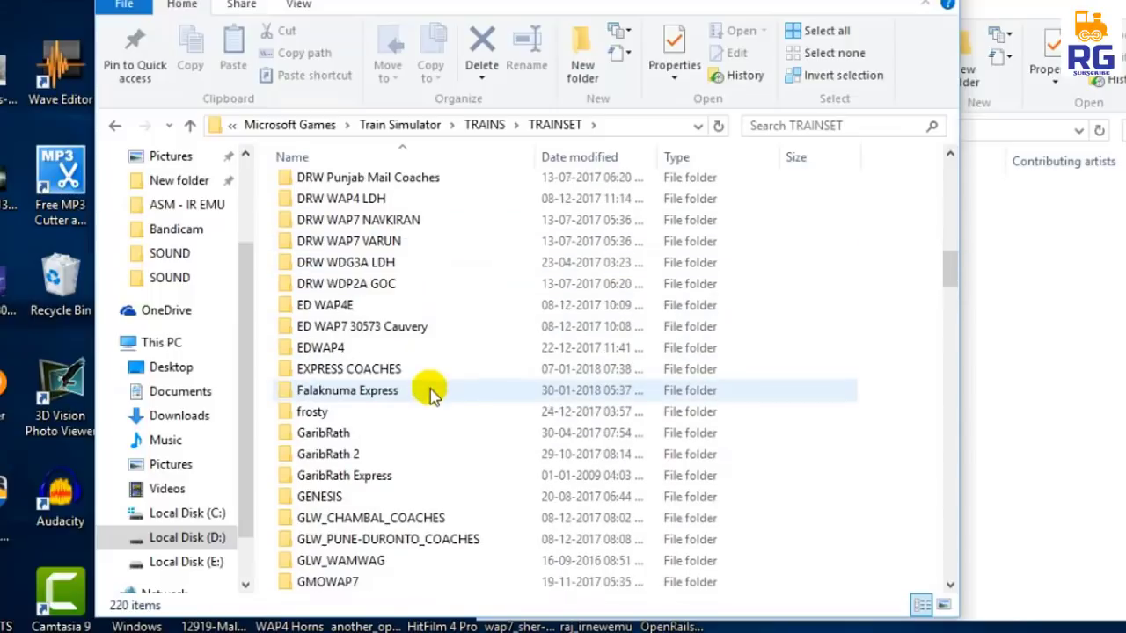
pyautogui.doubleClick(363, 371)
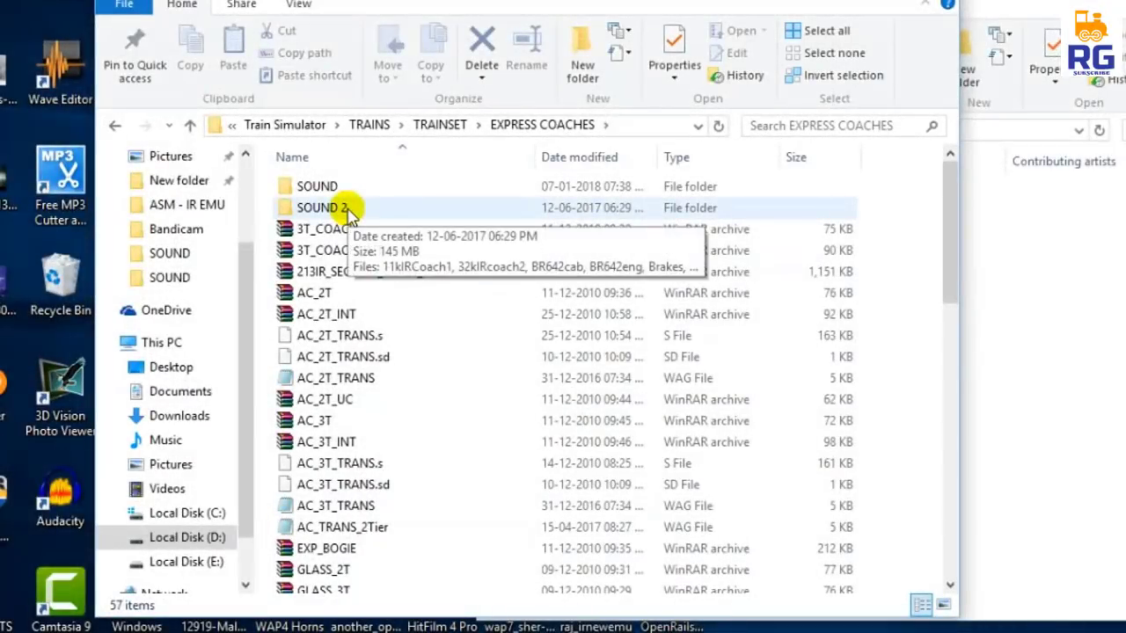
# Examine the contents of the SOUND folder in EXPRESS COACHES and return to the parent folder.
pyautogui.click(335, 211)
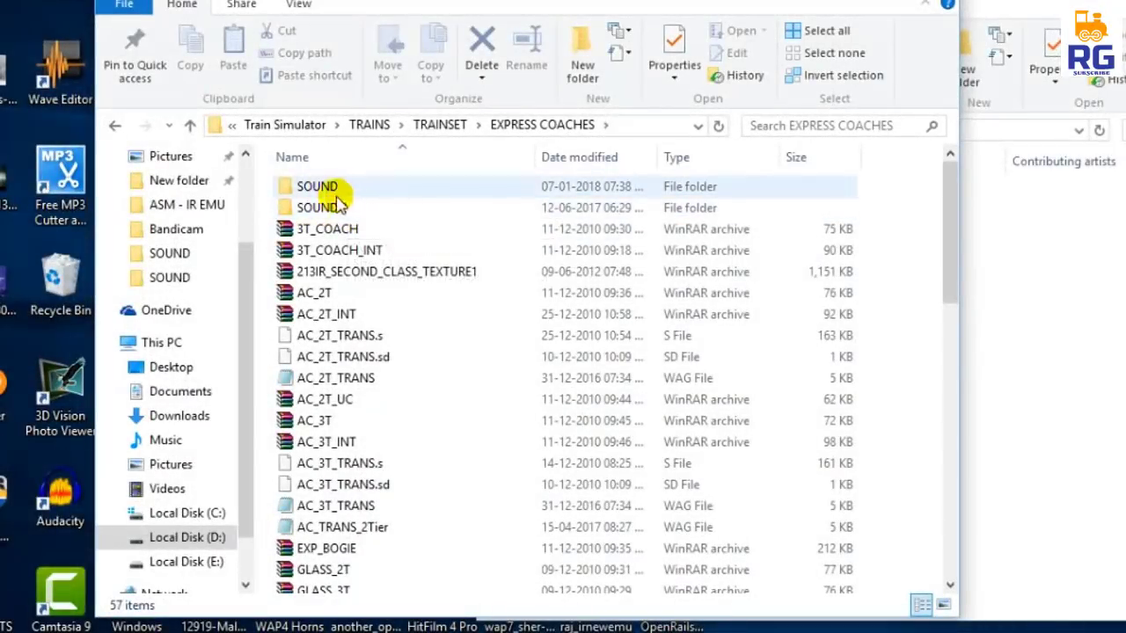
pyautogui.click(340, 190)
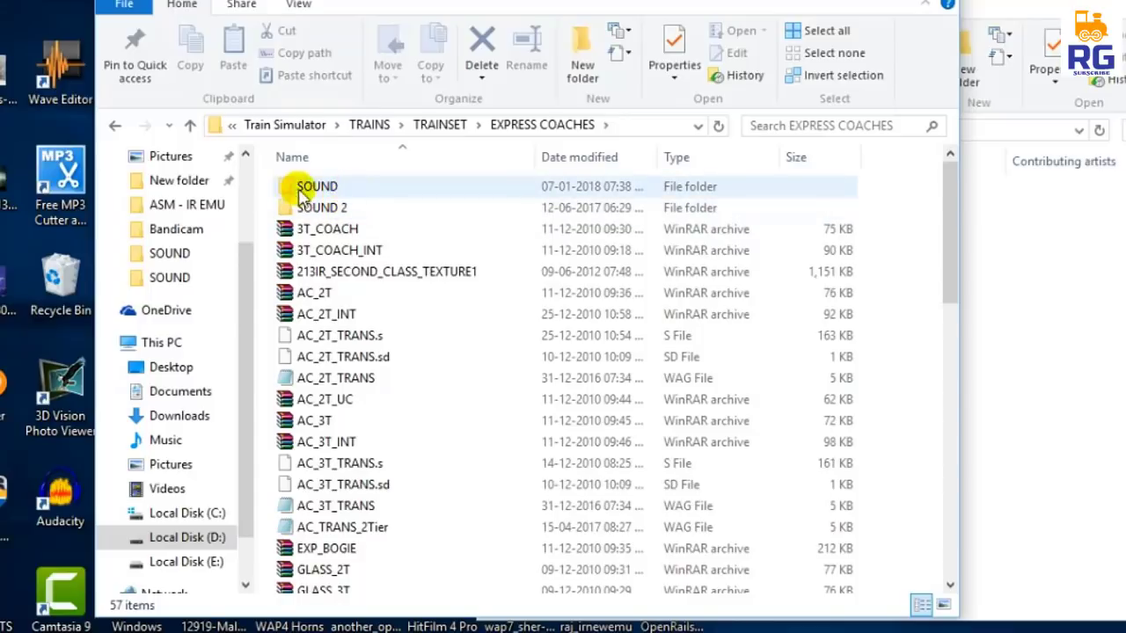
pyautogui.click(347, 191)
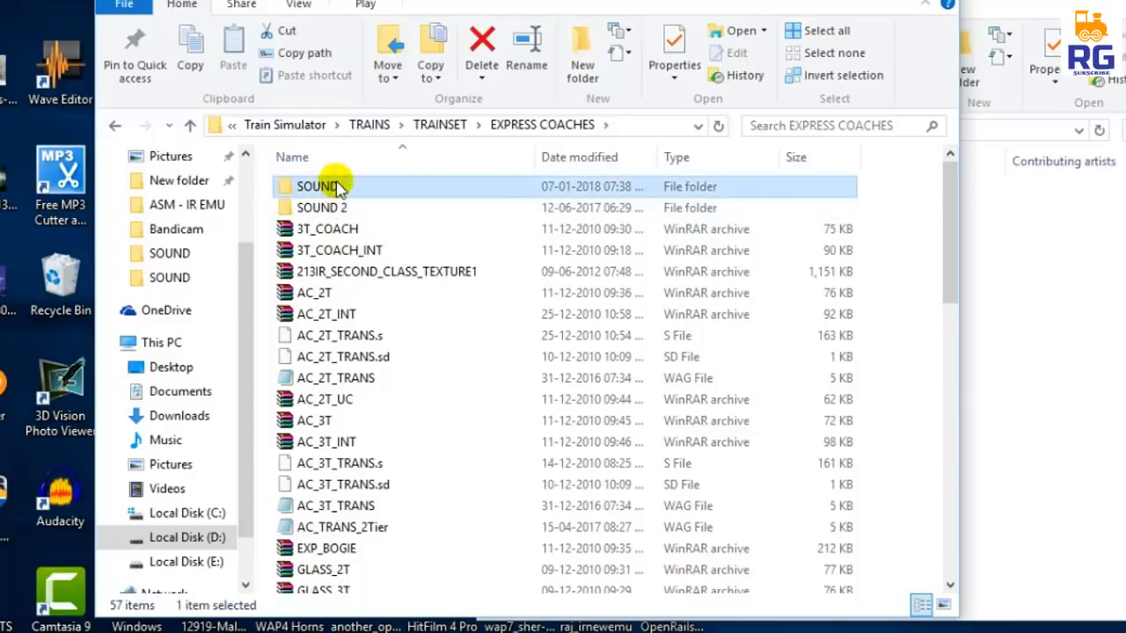
pyautogui.moveTo(332, 213)
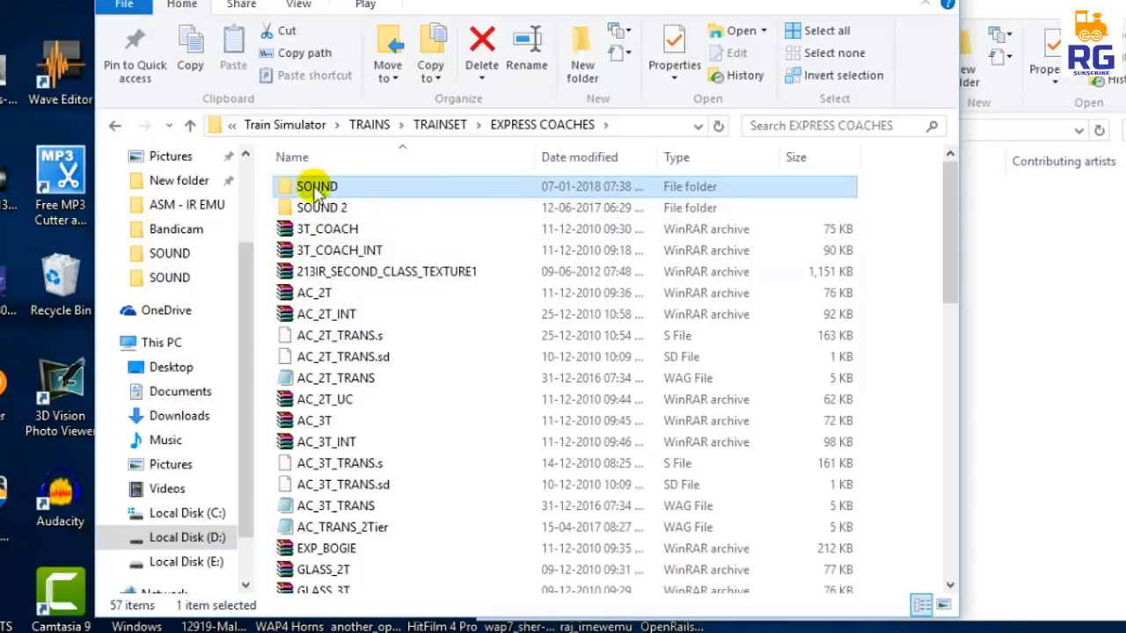
pyautogui.moveTo(376, 190)
pyautogui.click(352, 227)
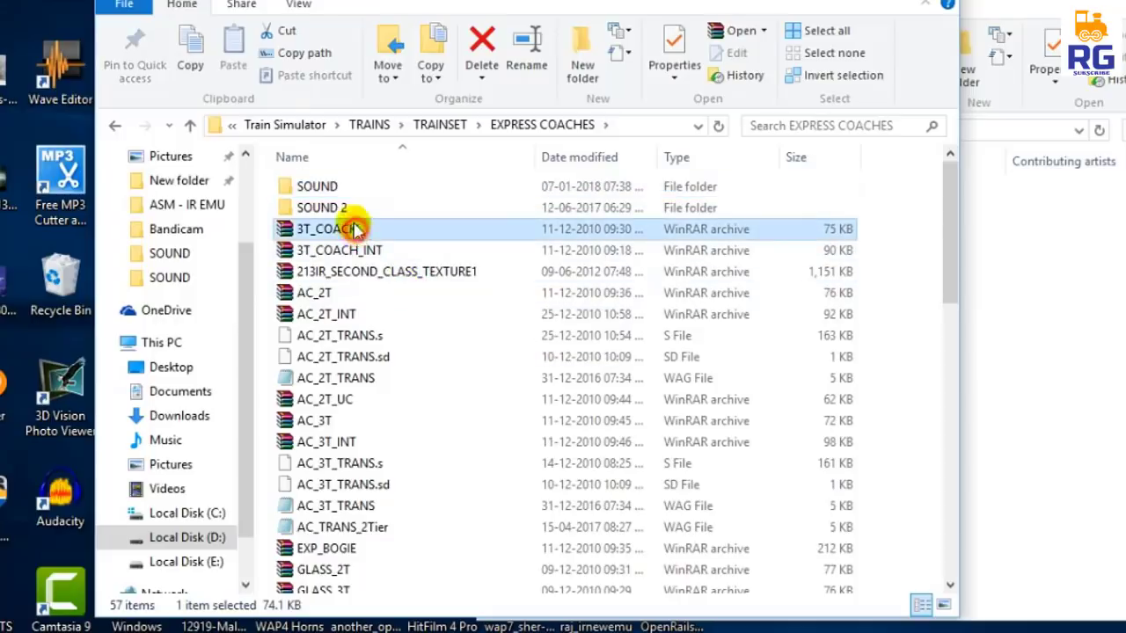
pyautogui.click(345, 186)
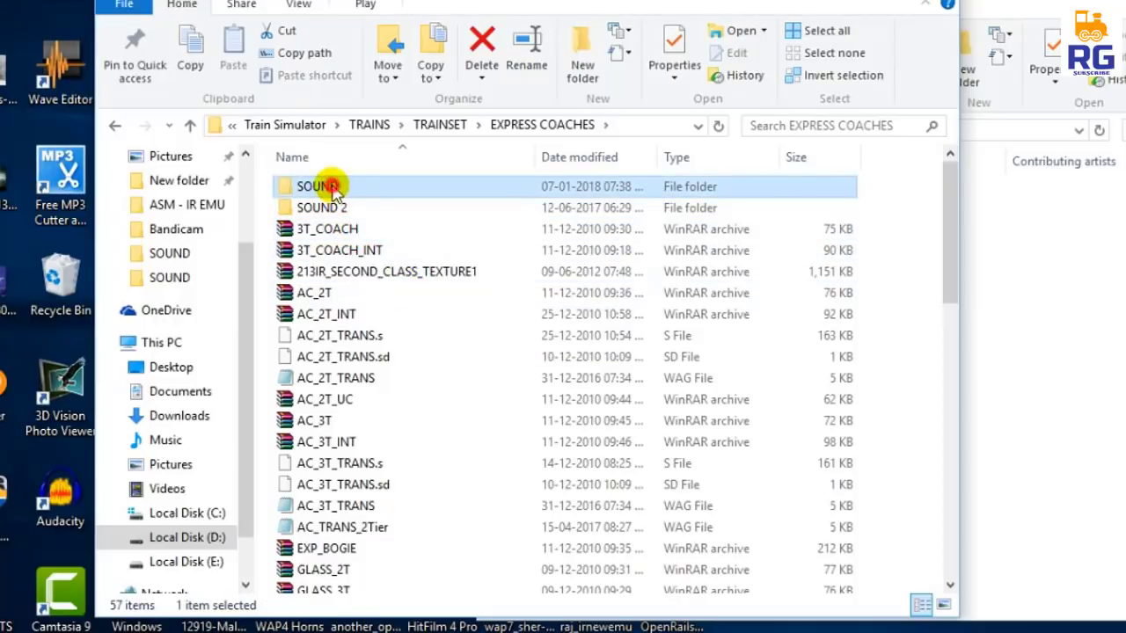
pyautogui.doubleClick(332, 189)
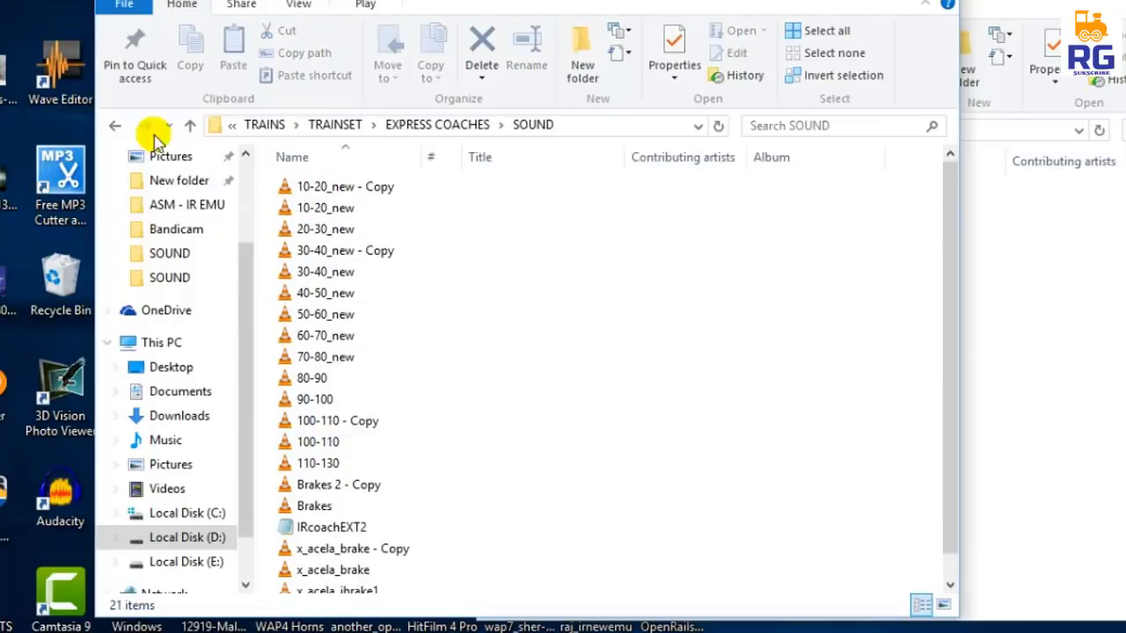
pyautogui.click(114, 125)
# Permanently delete the existing SOUND folder from EXPRESS COACHES.
pyautogui.click(317, 189)
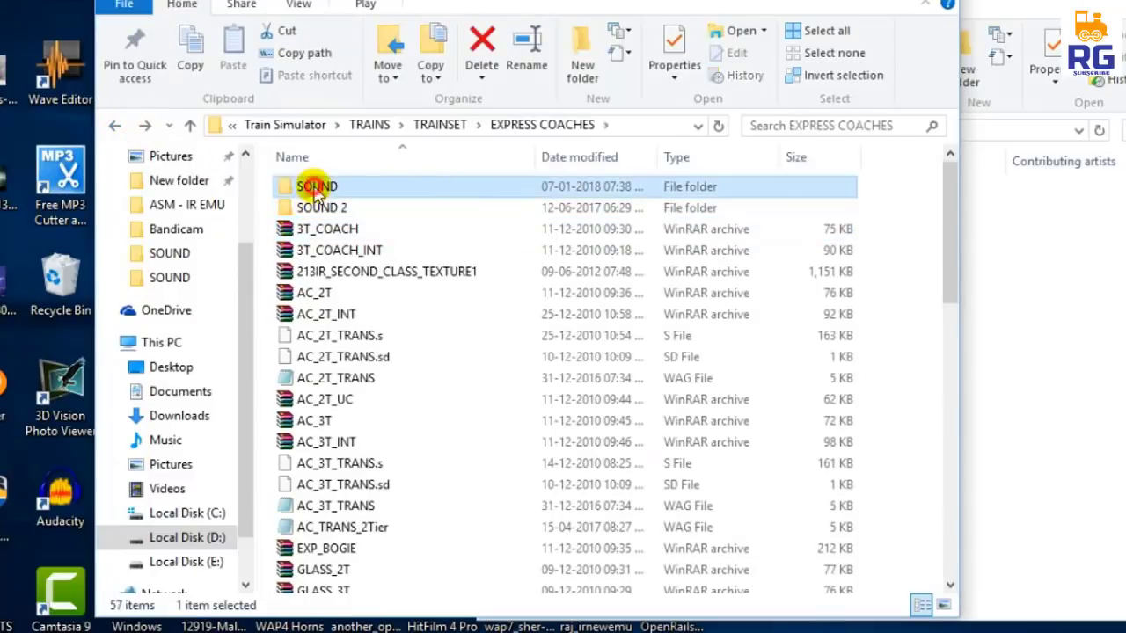
pyautogui.hotkey('shift', 'Delete')
pyautogui.press('Return')
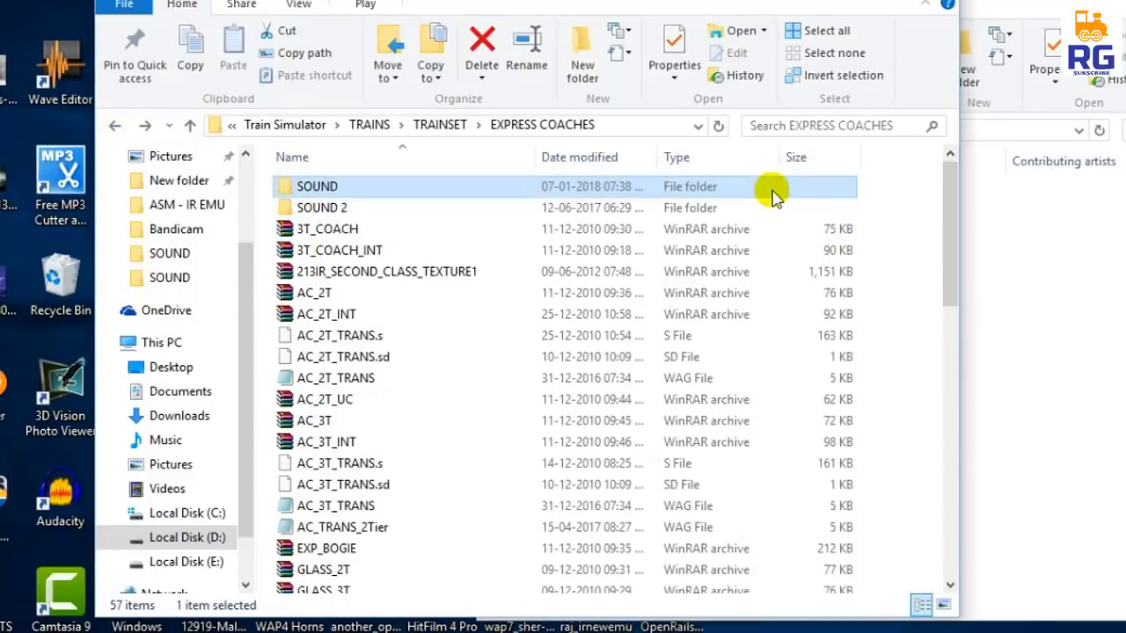
# Copy the SOUND folder from RG ICF Track Sounds into EXPRESS COACHES.
pyautogui.click(1031, 324)
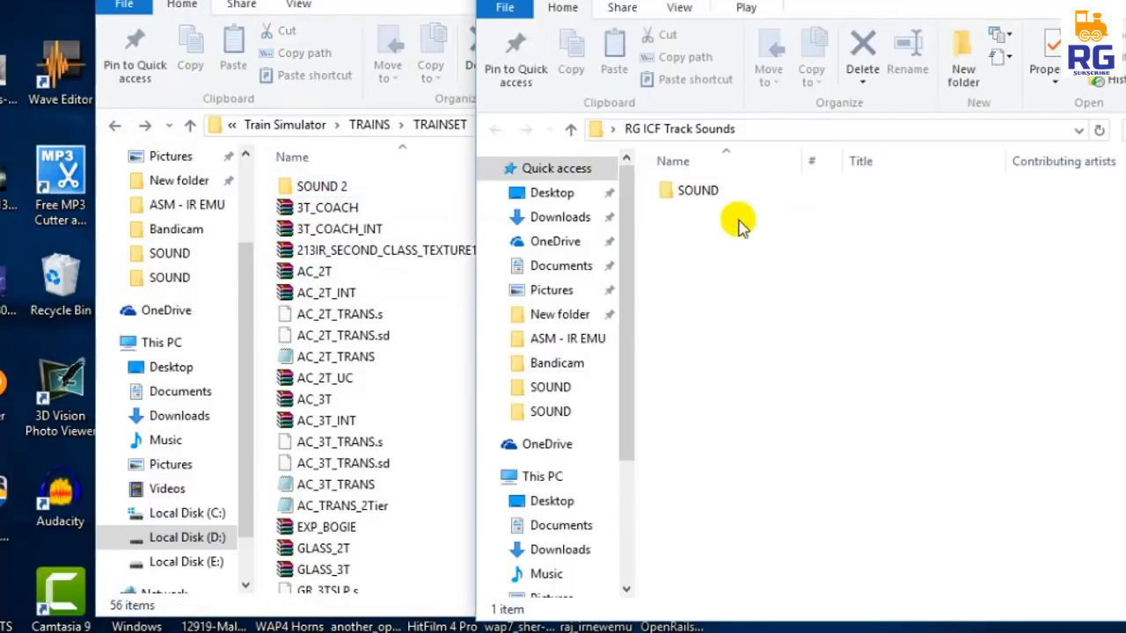
pyautogui.click(682, 192)
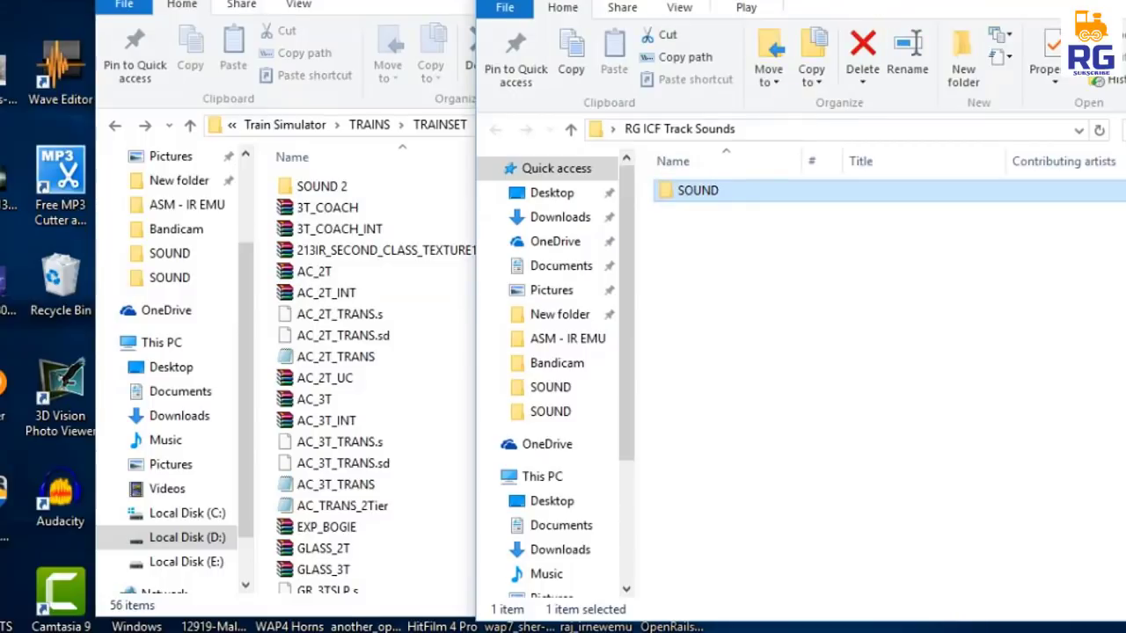
pyautogui.moveTo(888, 3); pyautogui.dragTo(1012, 18)
pyautogui.moveTo(854, 202); pyautogui.dragTo(264, 285)
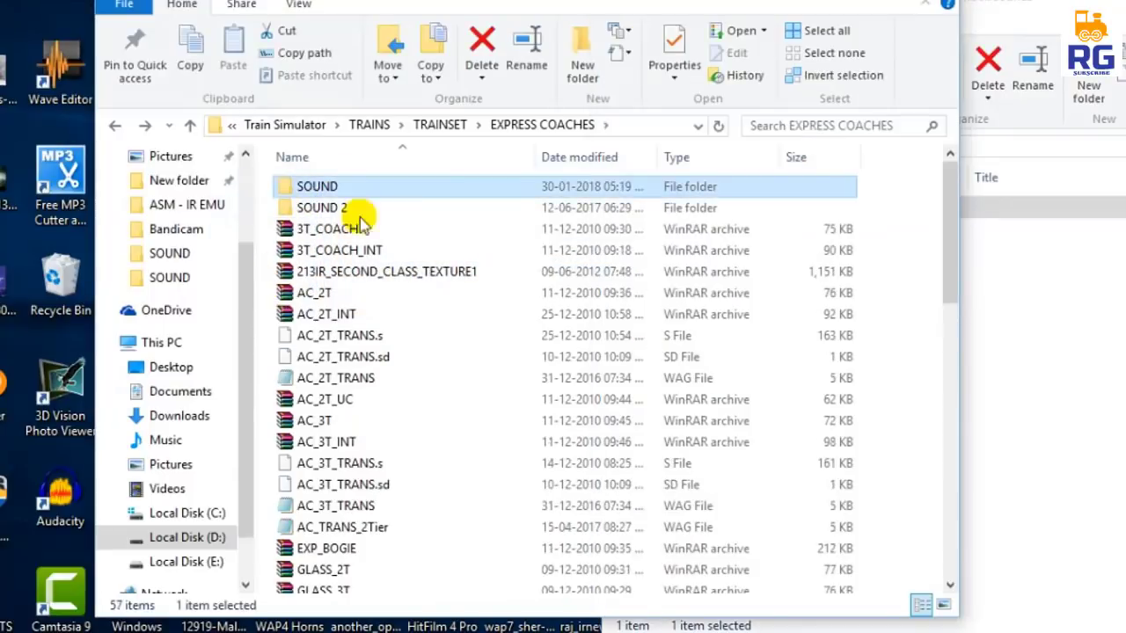
# Open the newly copied SOUND folder in EXPRESS COACHES and review its sound files.
pyautogui.moveTo(333, 192)
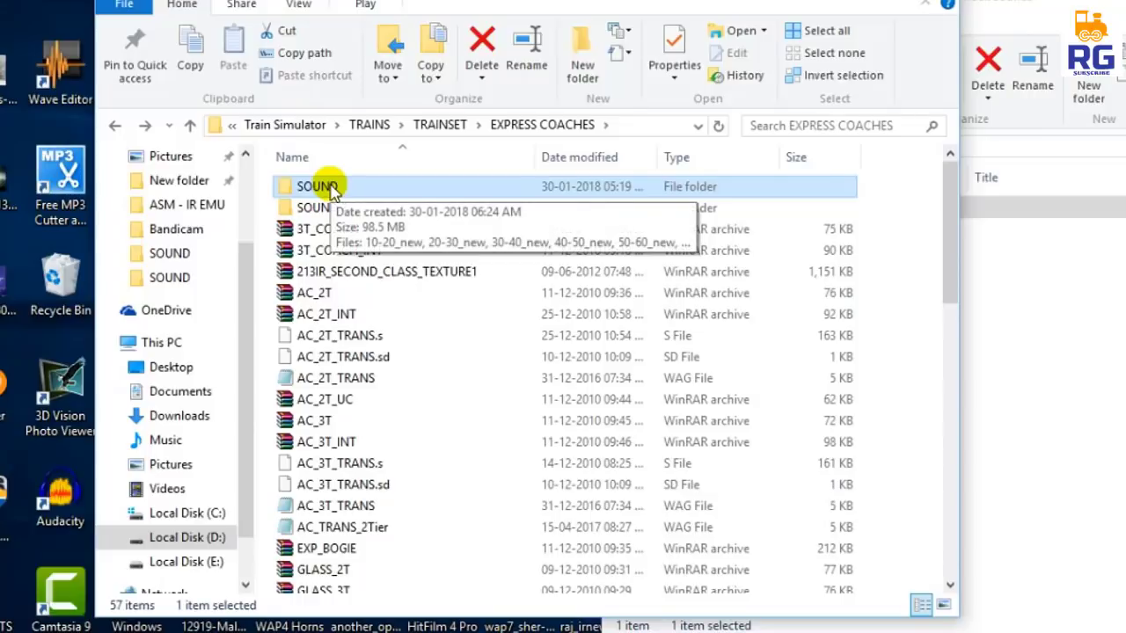
pyautogui.doubleClick(331, 190)
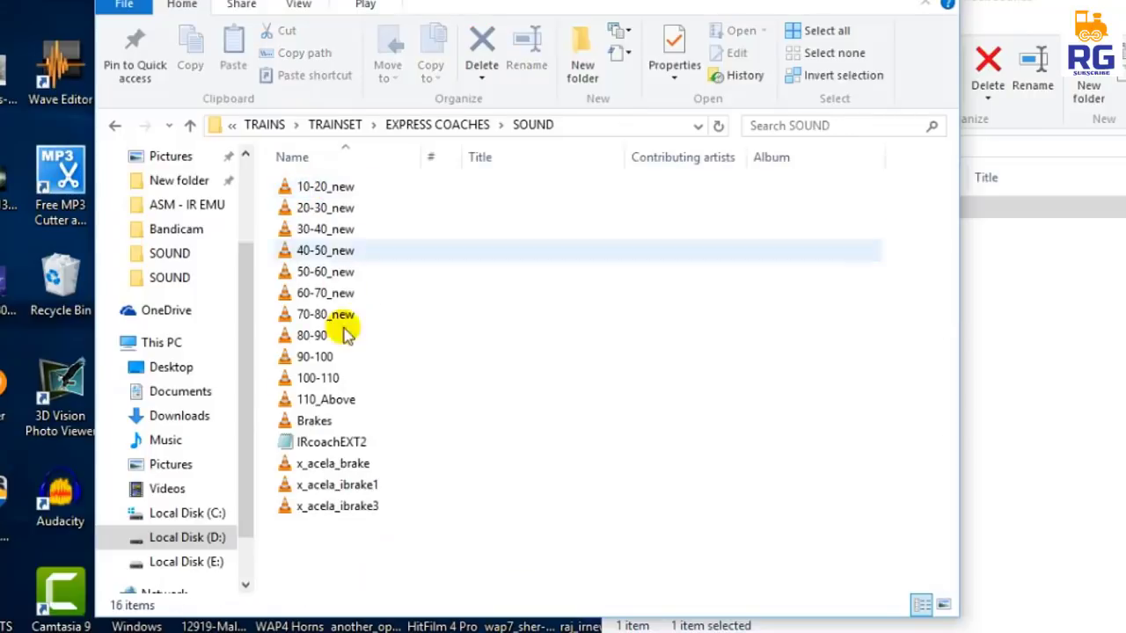
pyautogui.moveTo(369, 456)
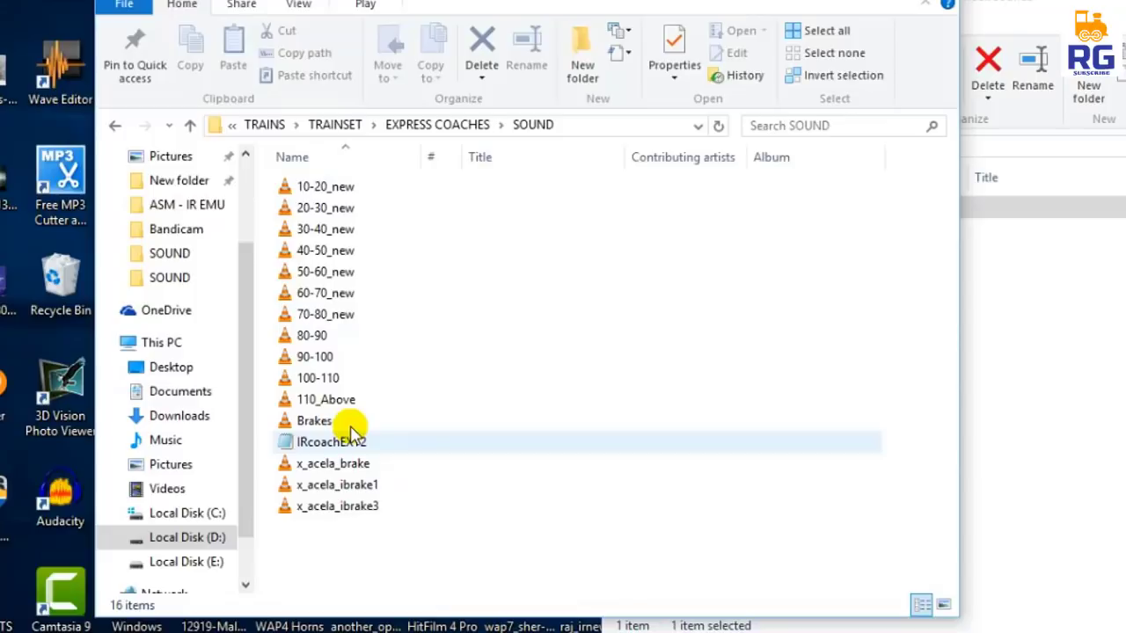
pyautogui.moveTo(351, 429)
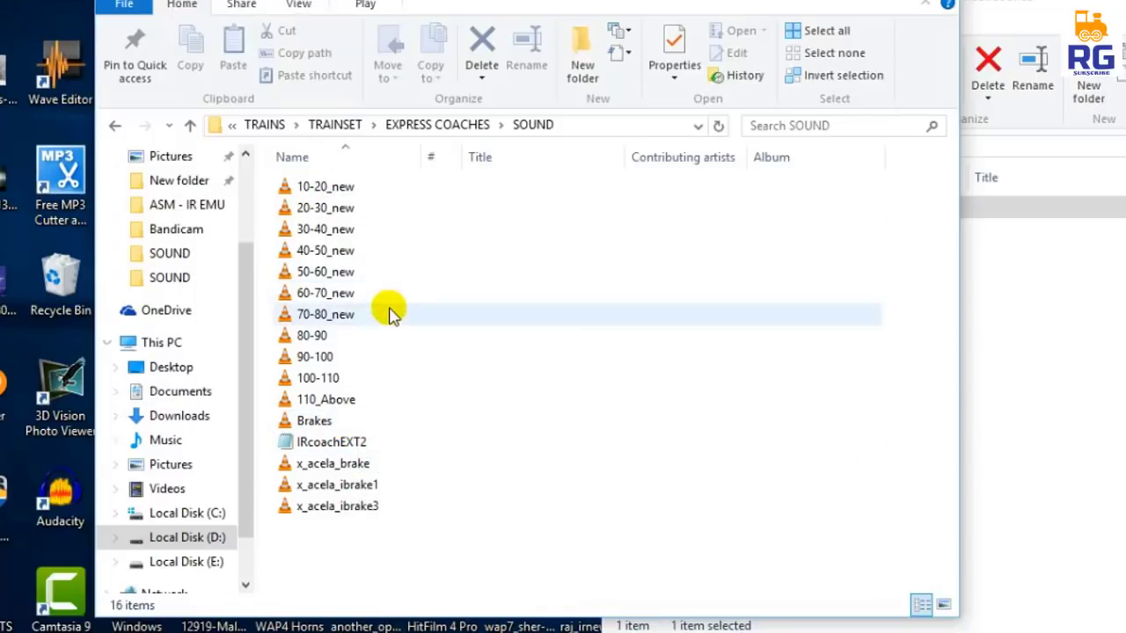
# Copy the name of the IRcoachEXT2 file in the SOUND folder to the clipboard without renaming the file.
pyautogui.moveTo(390, 314)
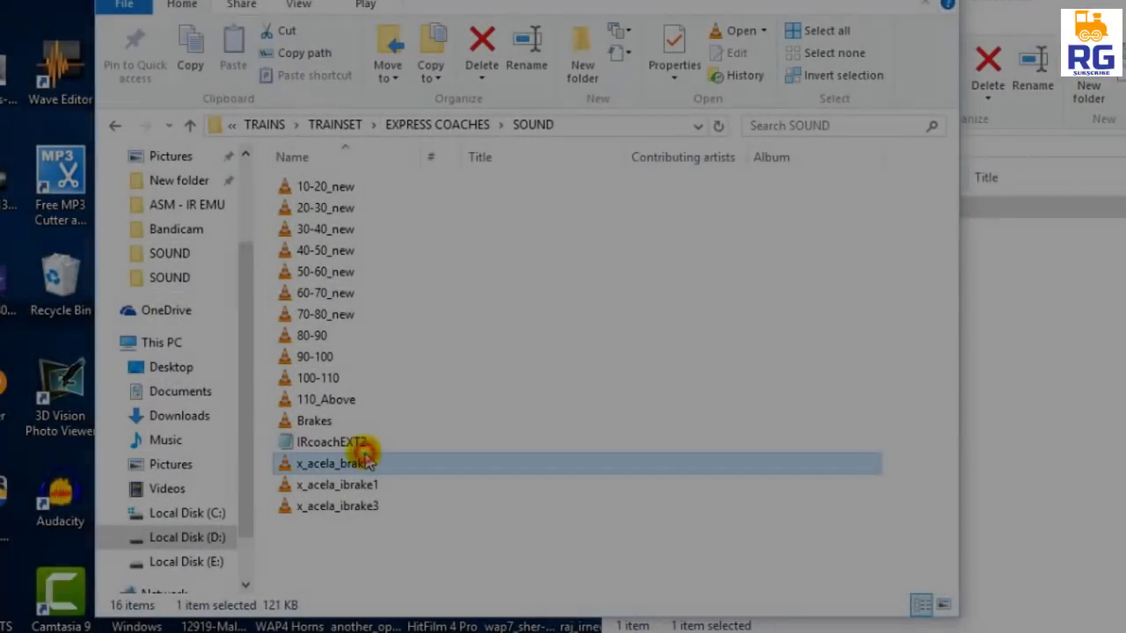
pyautogui.click(356, 443)
pyautogui.rightClick(356, 443)
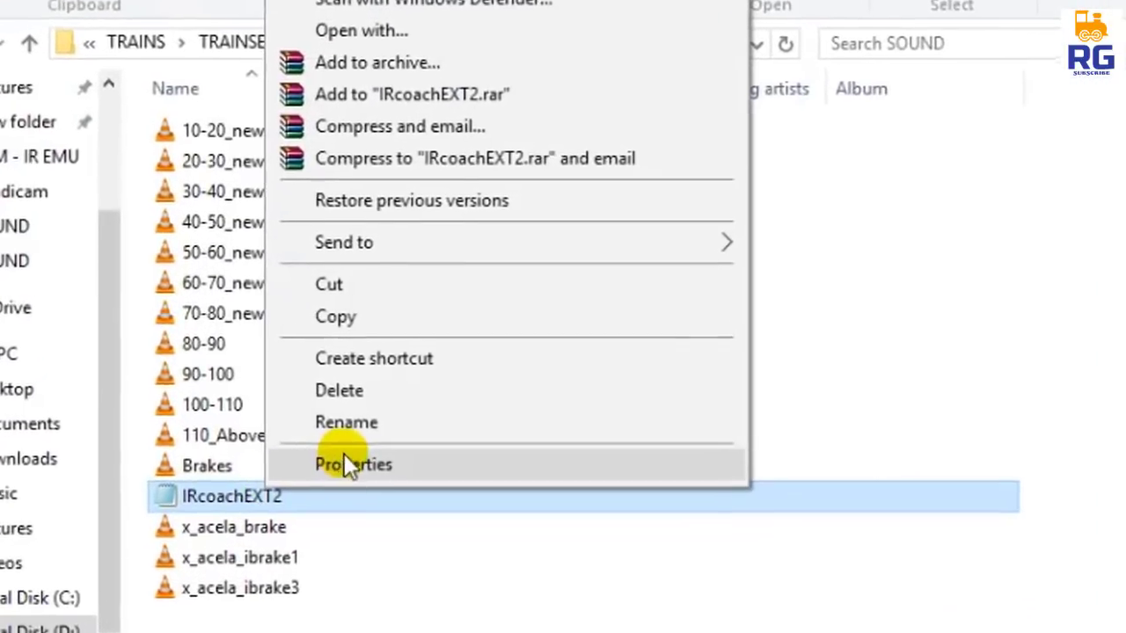
pyautogui.click(400, 391)
pyautogui.click(279, 498)
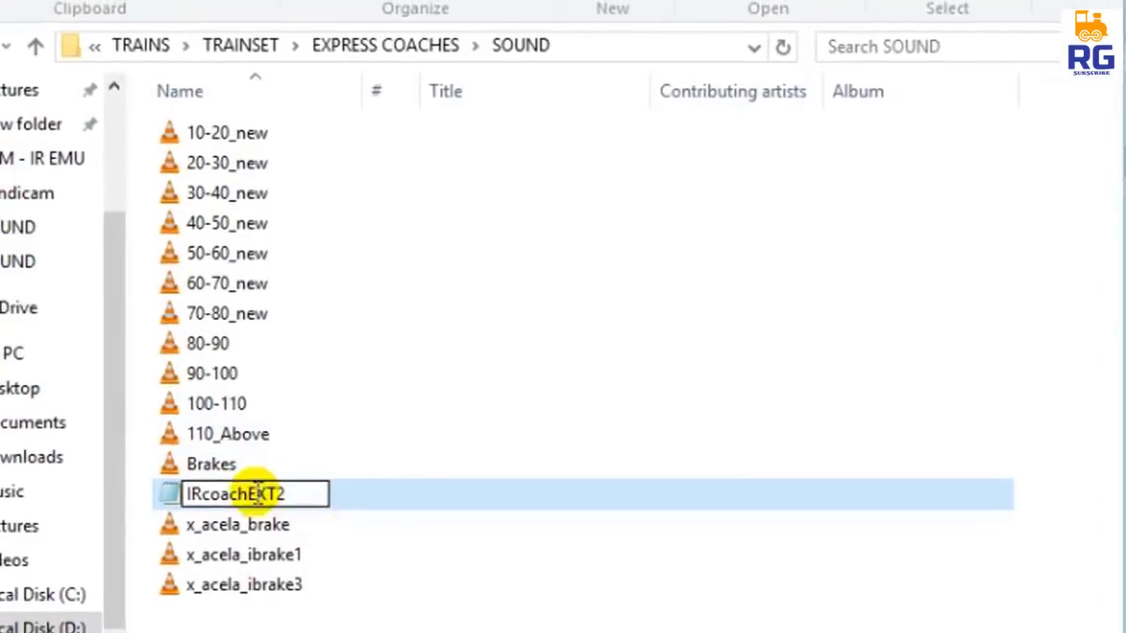
pyautogui.moveTo(280, 498); pyautogui.dragTo(176, 503)
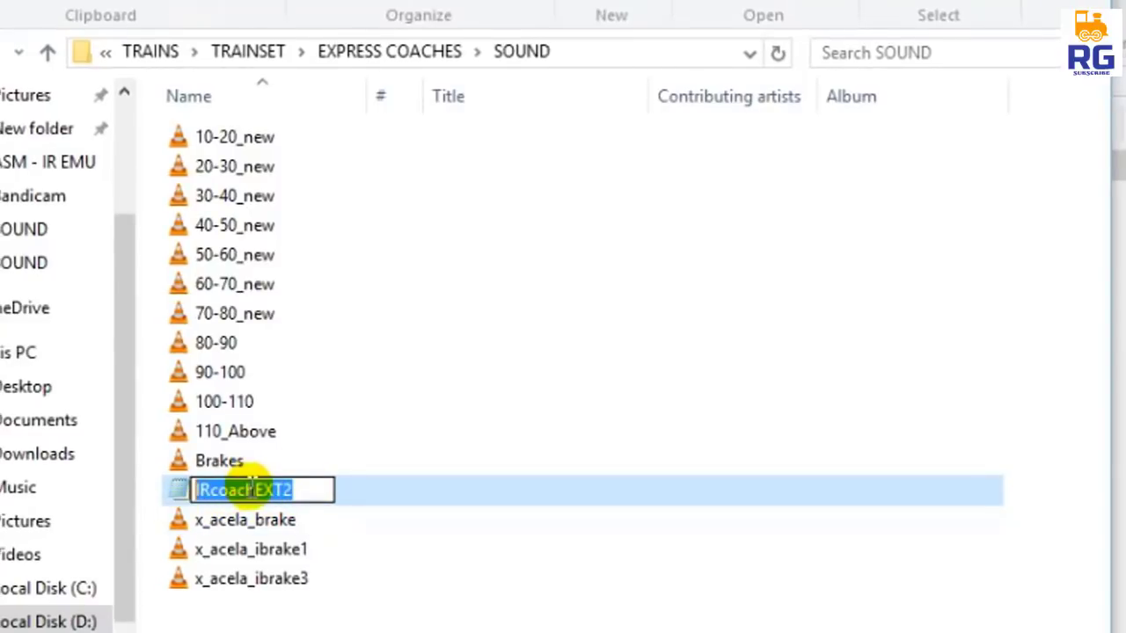
pyautogui.rightClick(251, 490)
pyautogui.click(330, 194)
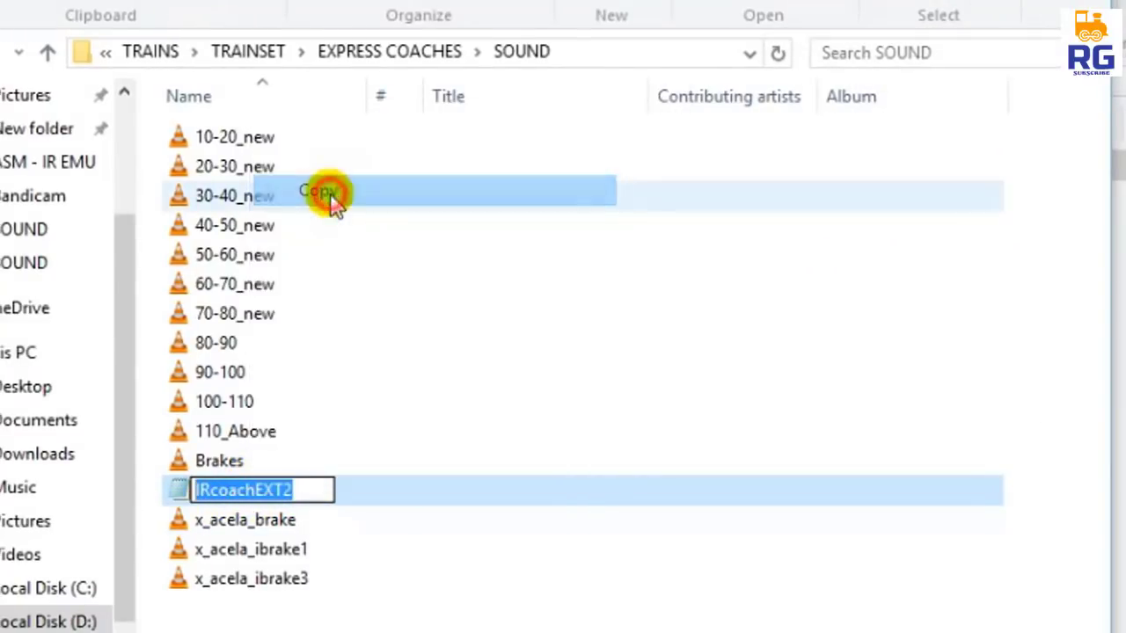
pyautogui.click(253, 520)
pyautogui.click(245, 492)
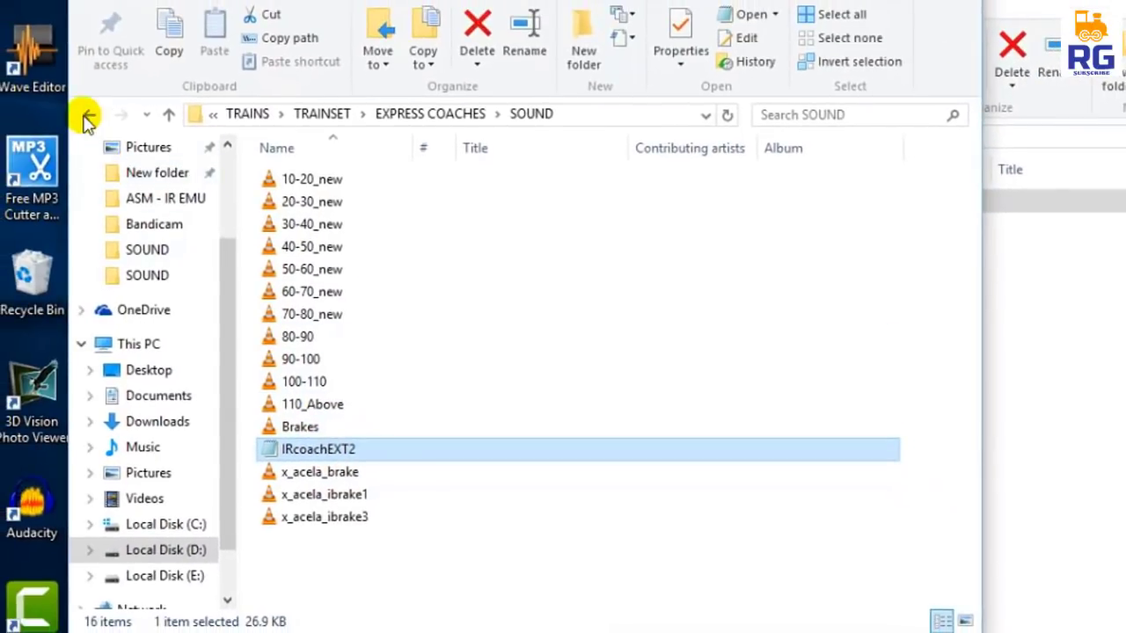
# Return to the EXPRESS COACHES folder and look through its full file listing.
pyautogui.click(88, 117)
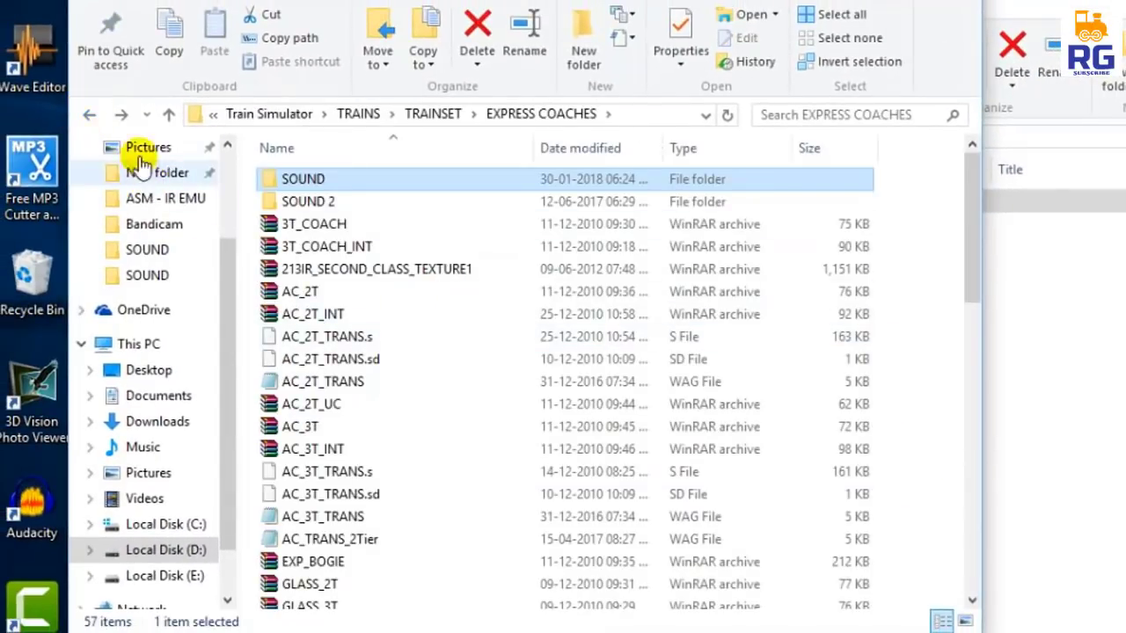
pyautogui.click(120, 114)
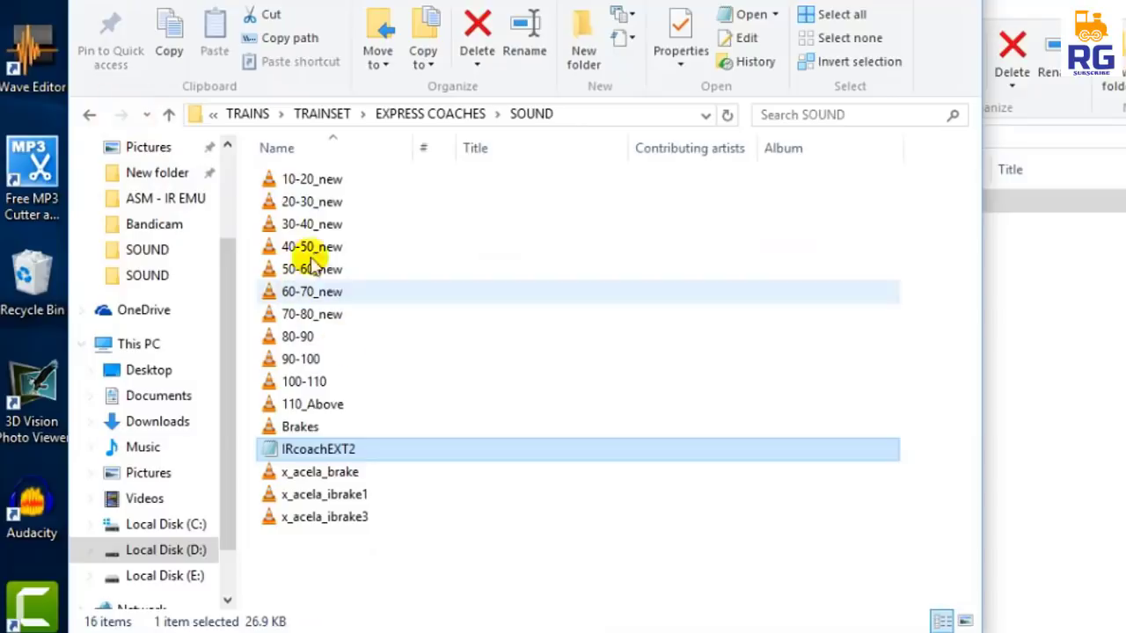
pyautogui.click(89, 116)
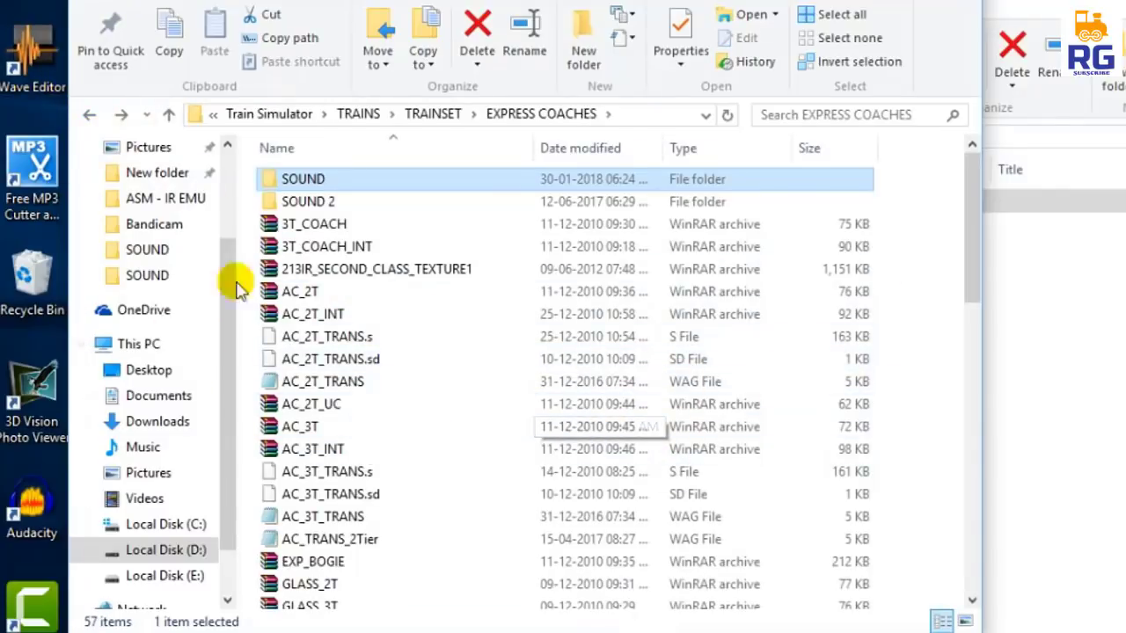
pyautogui.scroll(-2, 359, 538)
pyautogui.scroll(-10, 356, 536)
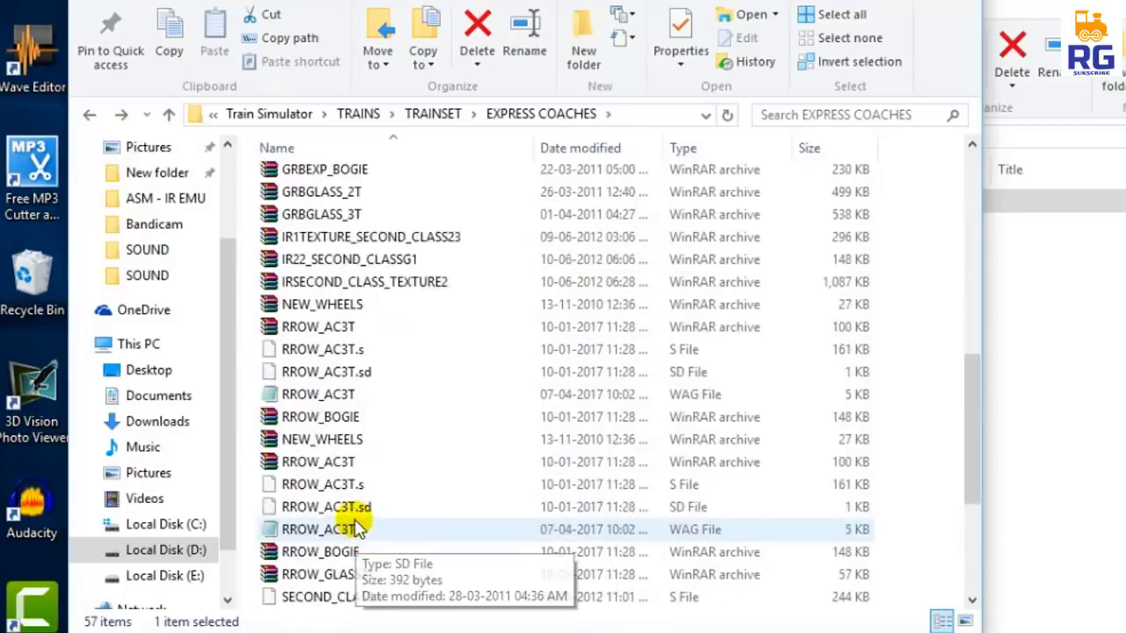
pyautogui.scroll(10, 333, 515)
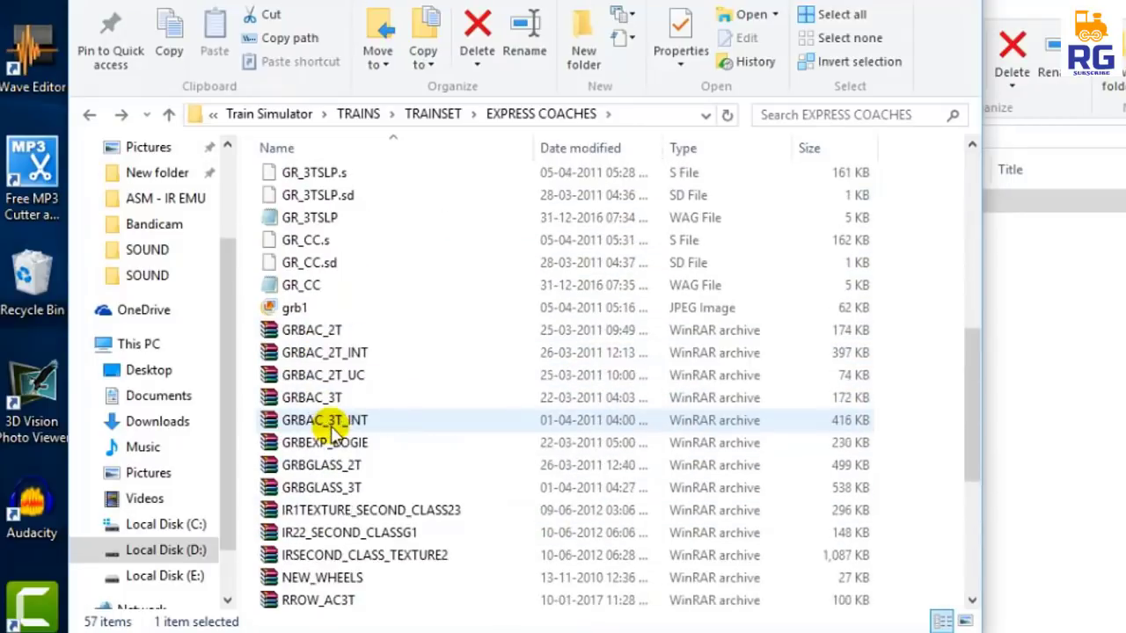
pyautogui.scroll(3, 347, 409)
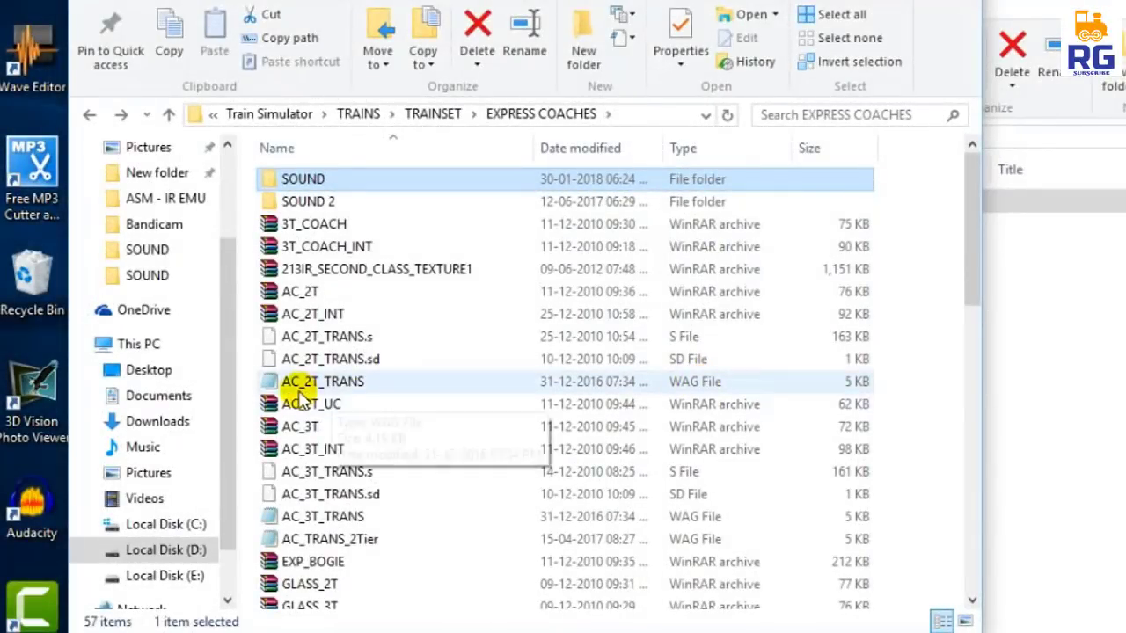
# Identify the coaches' WAG files in the EXPRESS COACHES folder by file type.
pyautogui.click(690, 381)
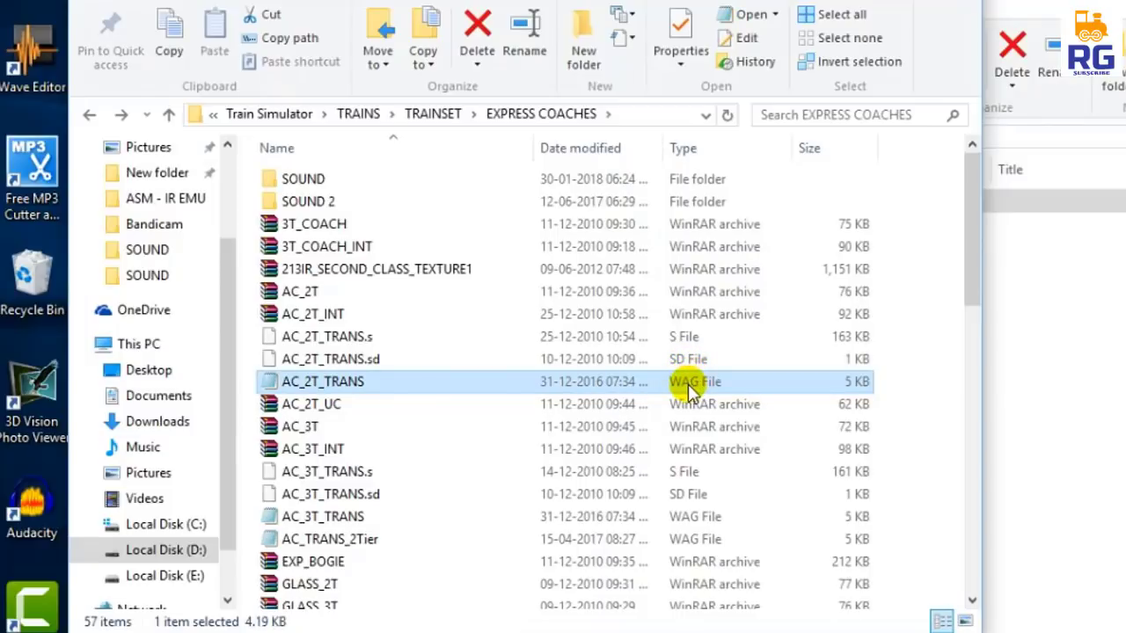
pyautogui.click(685, 403)
pyautogui.scroll(-1, 708, 453)
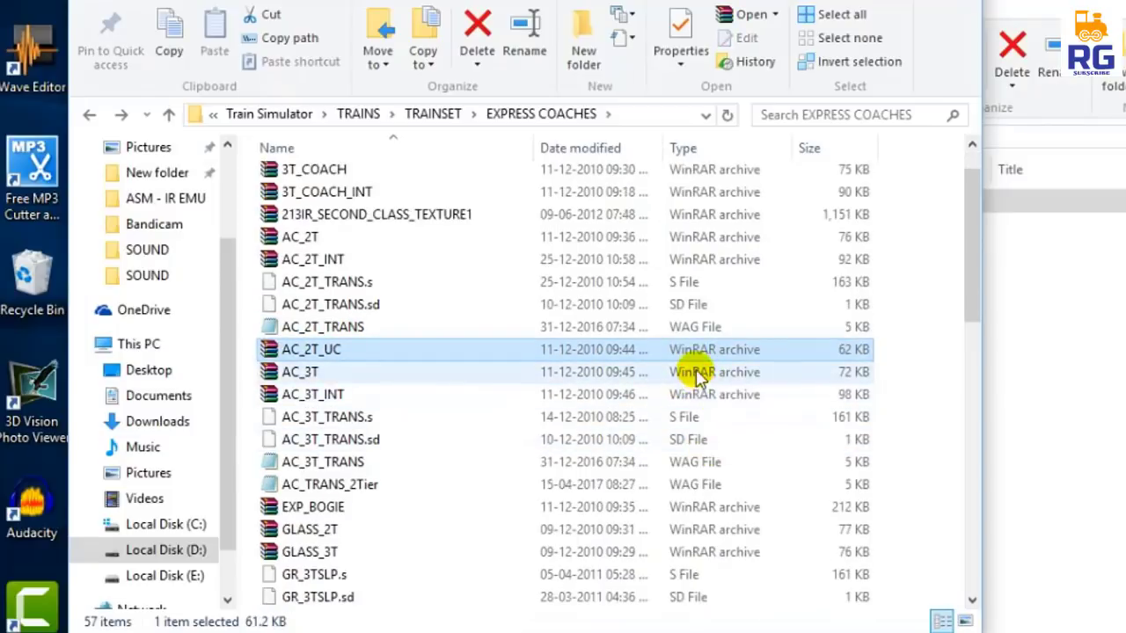
pyautogui.scroll(-1, 703, 467)
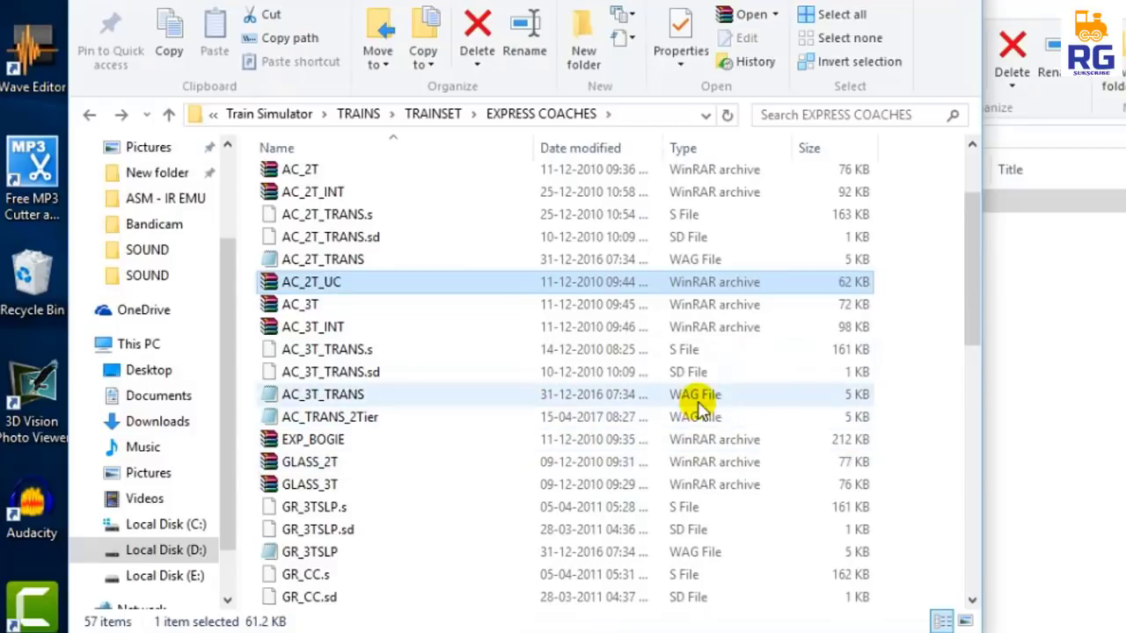
pyautogui.scroll(-8, 719, 440)
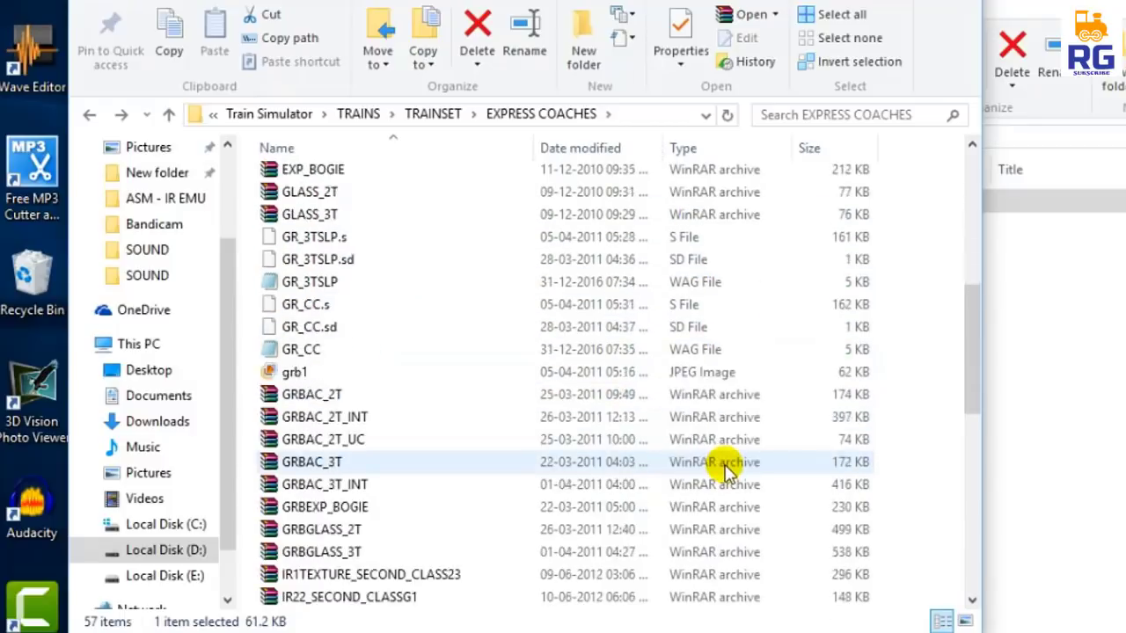
pyautogui.scroll(10, 726, 459)
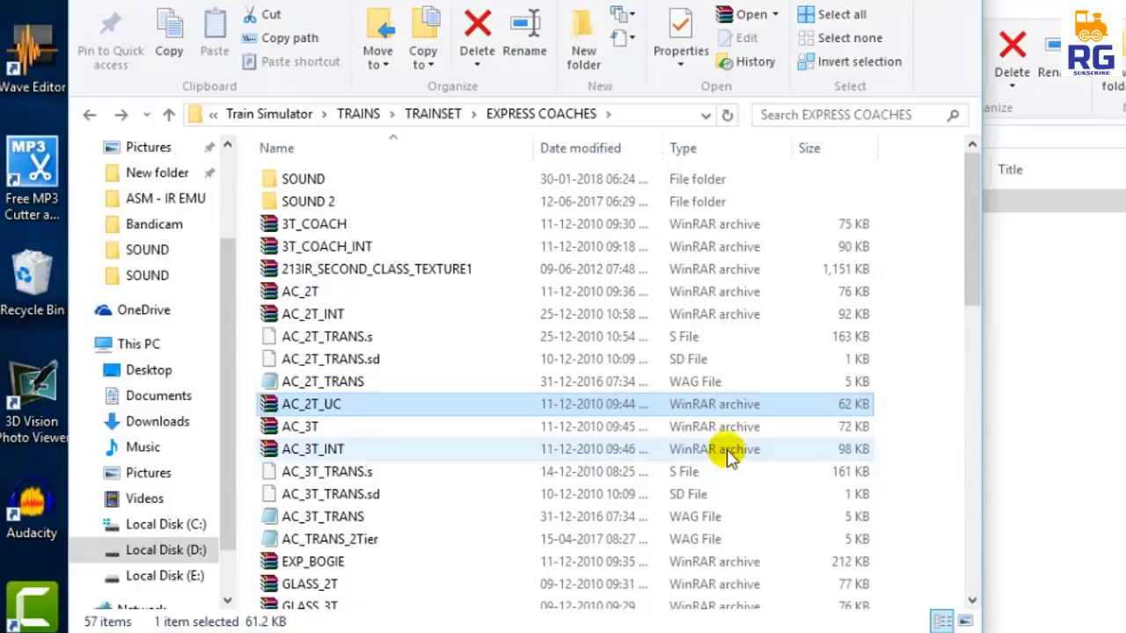
# Open the AC_2T_TRANS WAG file in Notepad and make Notepad the default for .wag files.
pyautogui.click(695, 387)
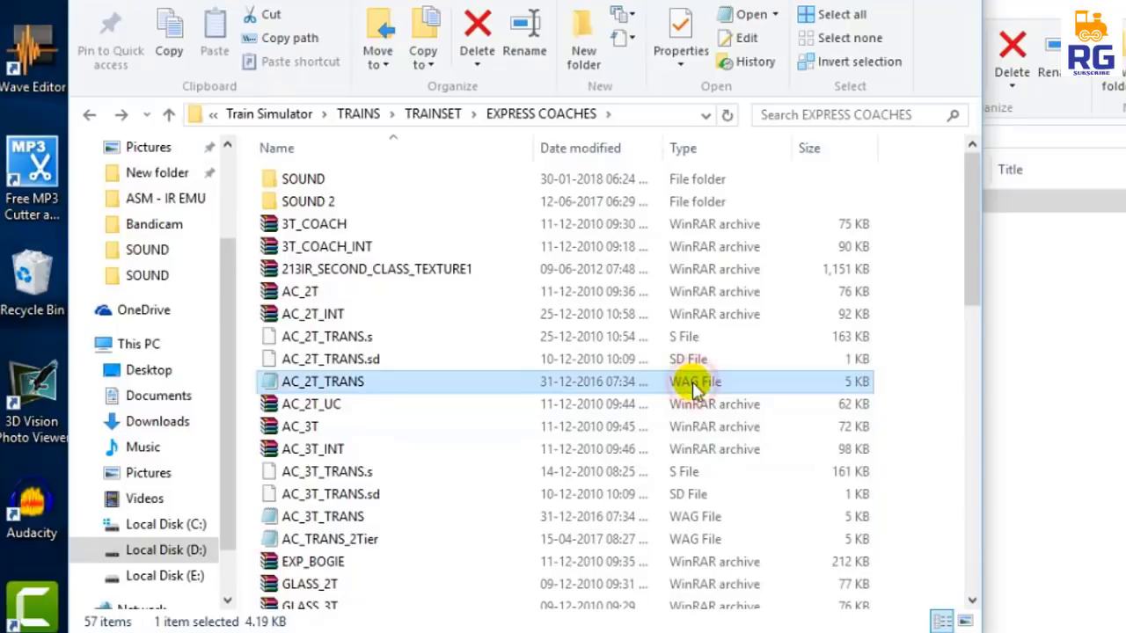
pyautogui.rightClick(349, 387)
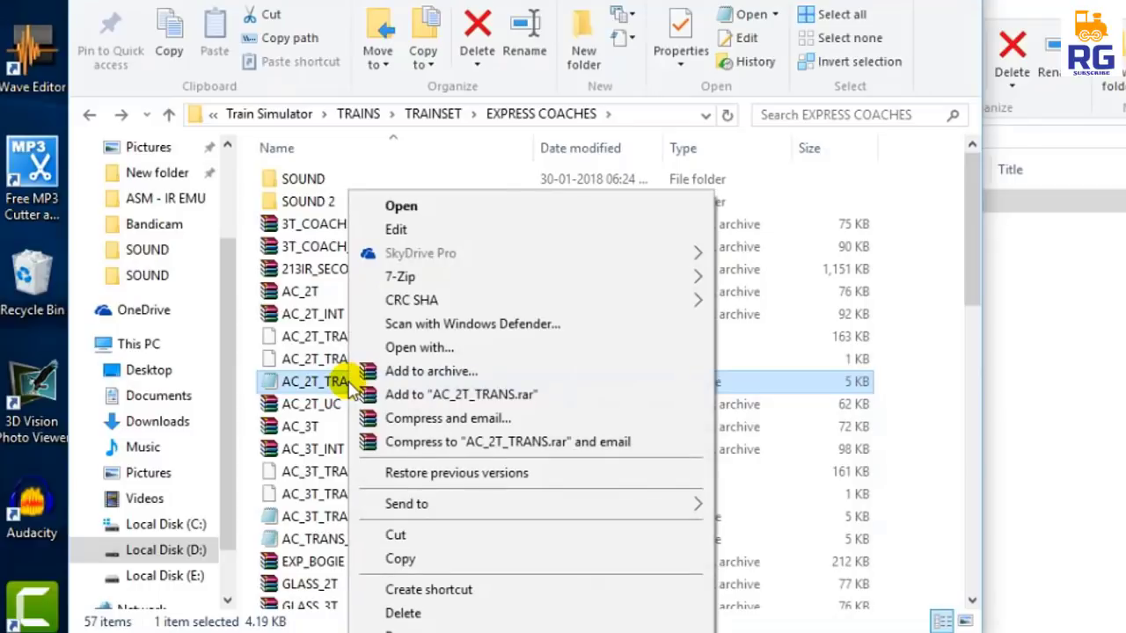
pyautogui.click(446, 353)
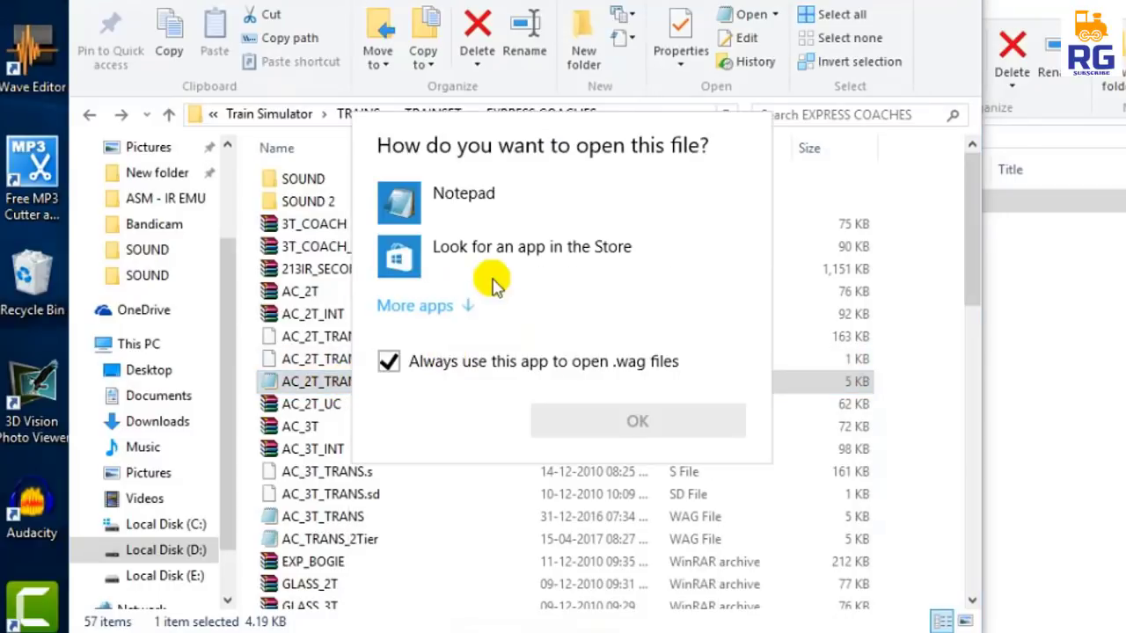
pyautogui.click(468, 195)
pyautogui.click(636, 421)
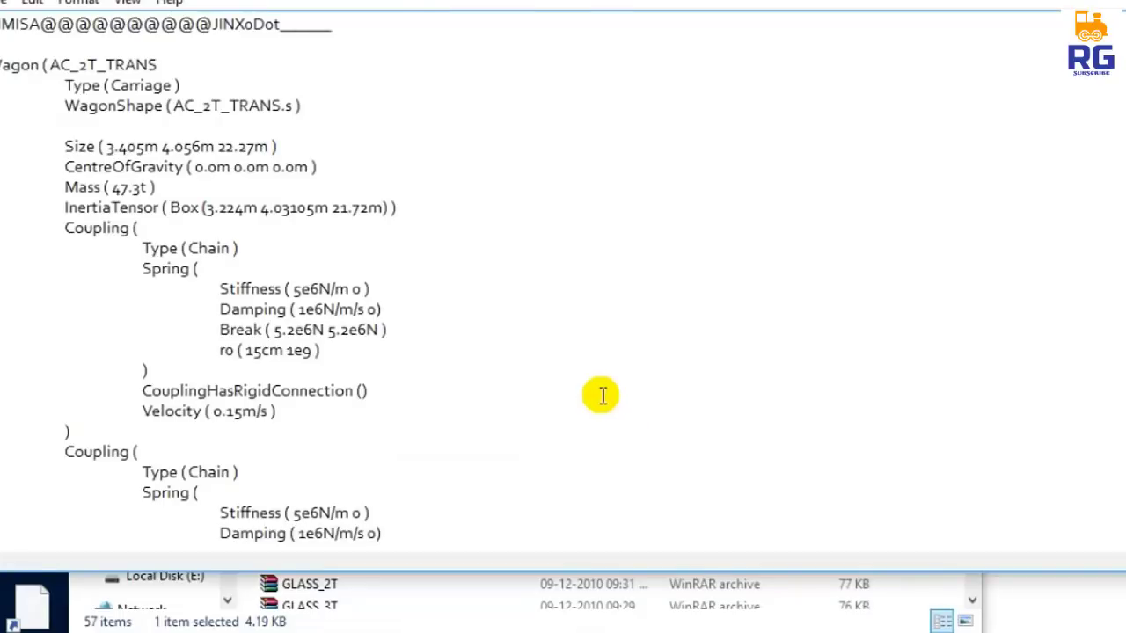
# Find the Sound entry near the end of the AC_2T_TRANS file and place the text window beside the folder listing.
pyautogui.moveTo(410, 5); pyautogui.dragTo(535, 0)
pyautogui.scroll(-4, 515, 396)
pyautogui.scroll(-3, 515, 396)
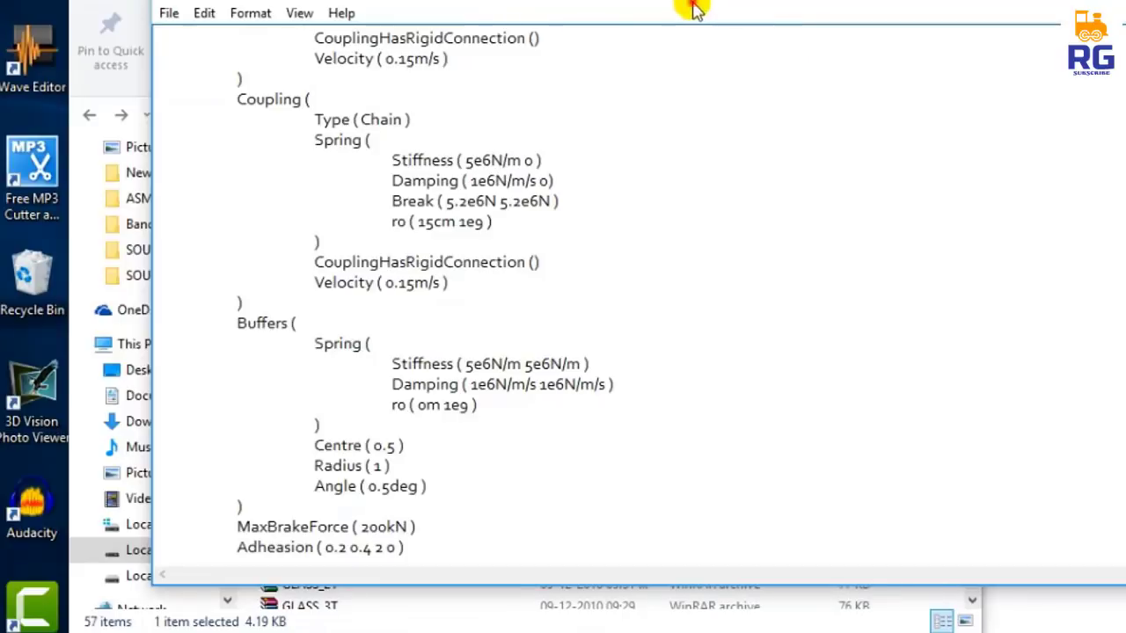
pyautogui.moveTo(694, 6); pyautogui.dragTo(476, 5)
pyautogui.scroll(-5, 879, 307)
pyautogui.scroll(-10, 879, 307)
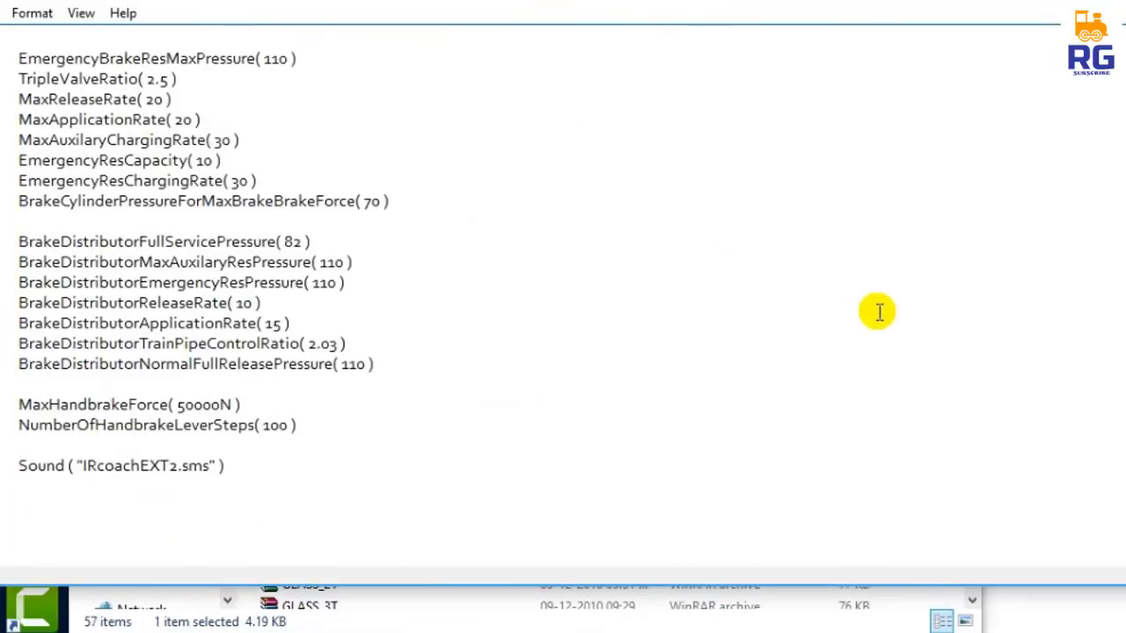
pyautogui.moveTo(608, 2); pyautogui.dragTo(938, 4)
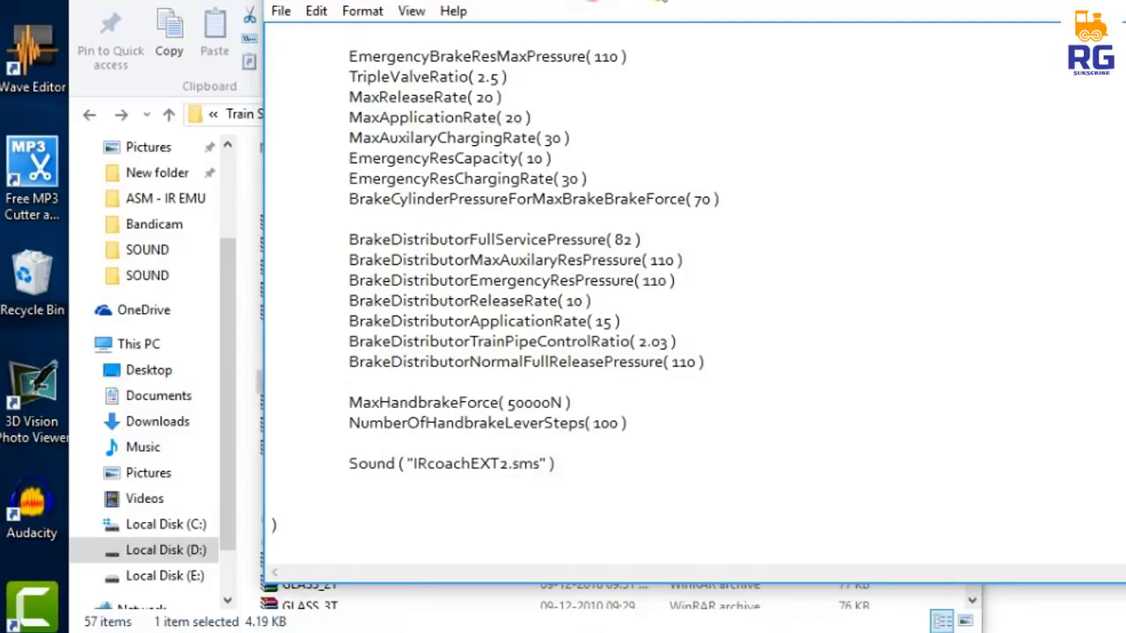
pyautogui.moveTo(593, 2); pyautogui.dragTo(725, 3)
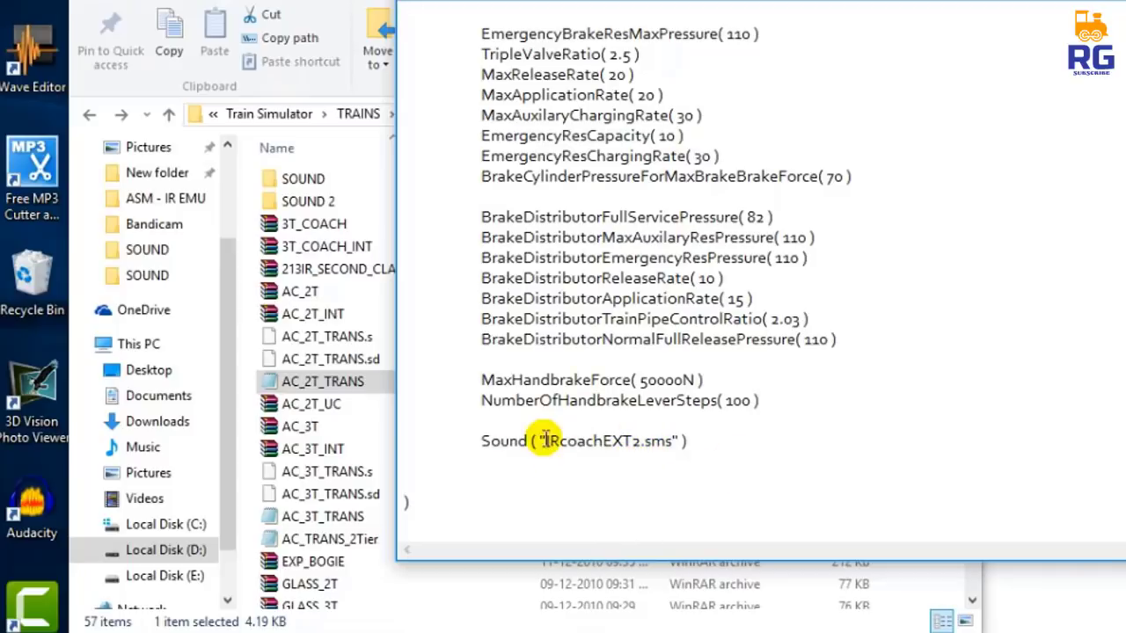
# Check the IRcoachEXT2 file in the EXPRESS COACHES SOUND folder and return to the open WAG file.
pyautogui.click(312, 180)
pyautogui.doubleClick(315, 182)
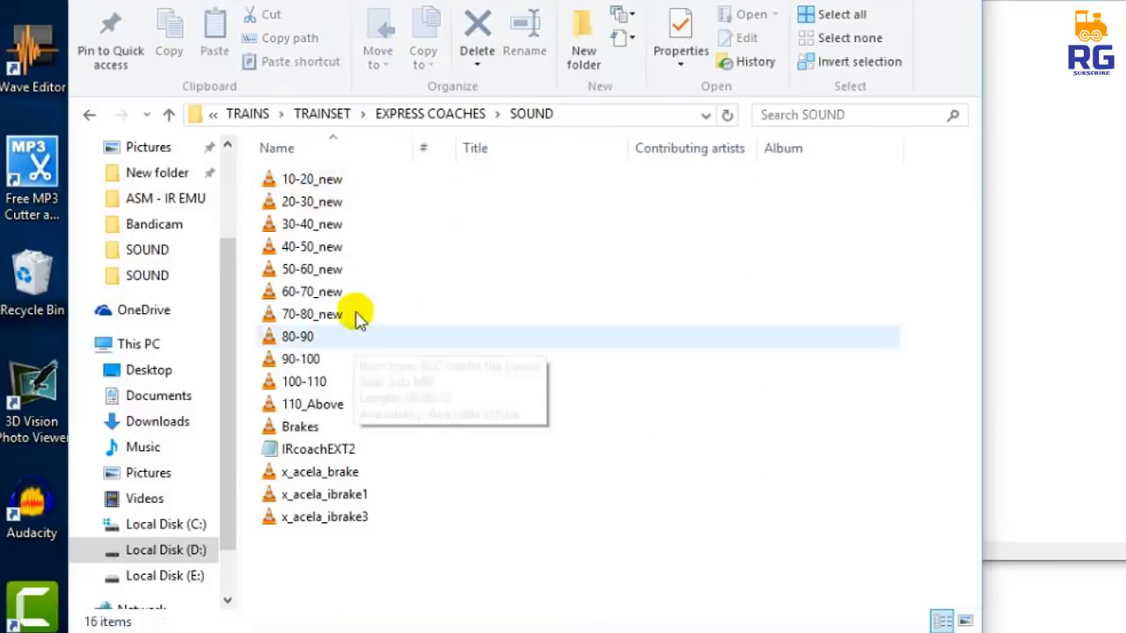
pyautogui.click(298, 450)
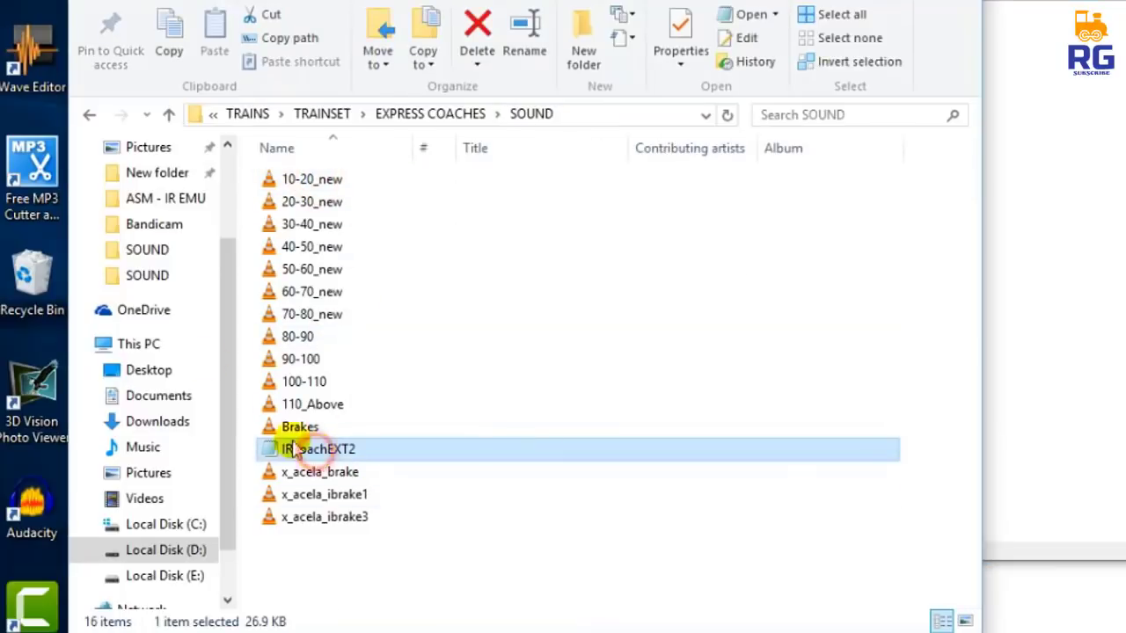
pyautogui.click(90, 114)
pyautogui.click(1105, 400)
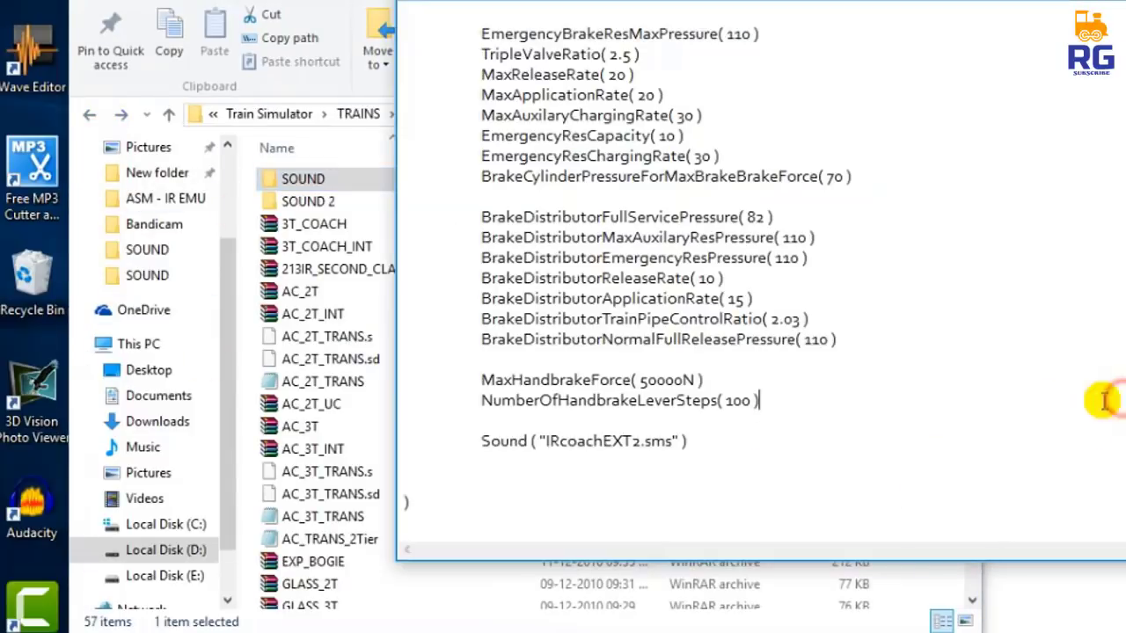
# Replace IRcoachEXT2 with aswag in the Sound entry of the AC_2T_TRANS file, keeping the .sms extension.
pyautogui.click(645, 440)
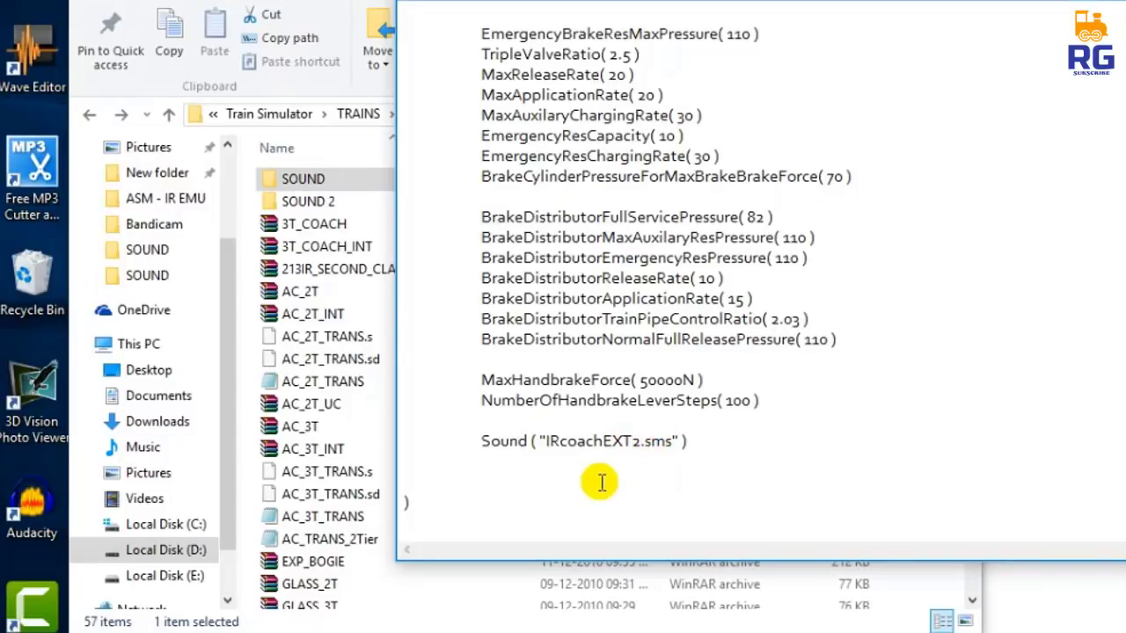
pyautogui.moveTo(643, 440); pyautogui.dragTo(548, 444)
pyautogui.press('super+c')
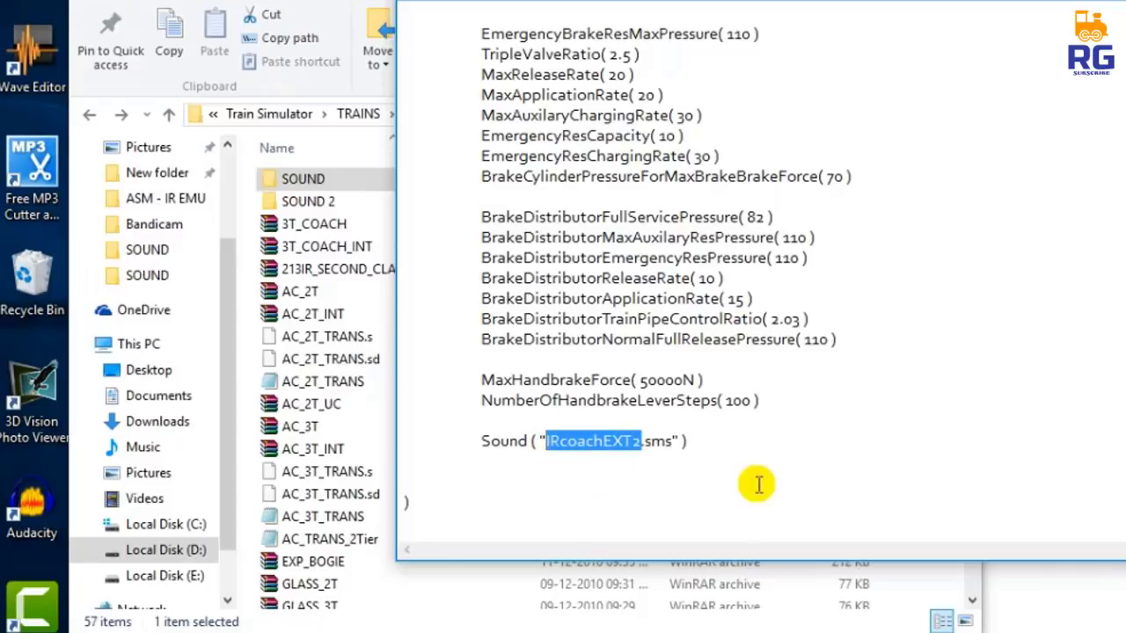
pyautogui.write('ag')
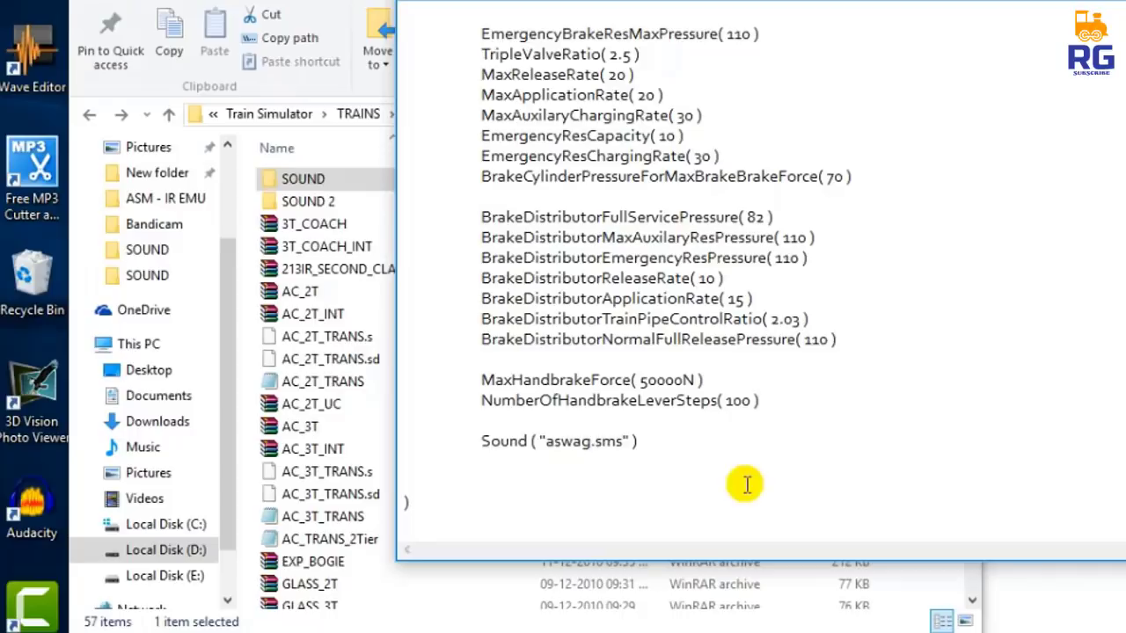
# Compare the edited Sound entry with the sms file name in the SOUND folder and return to the WAG file.
pyautogui.click(626, 442)
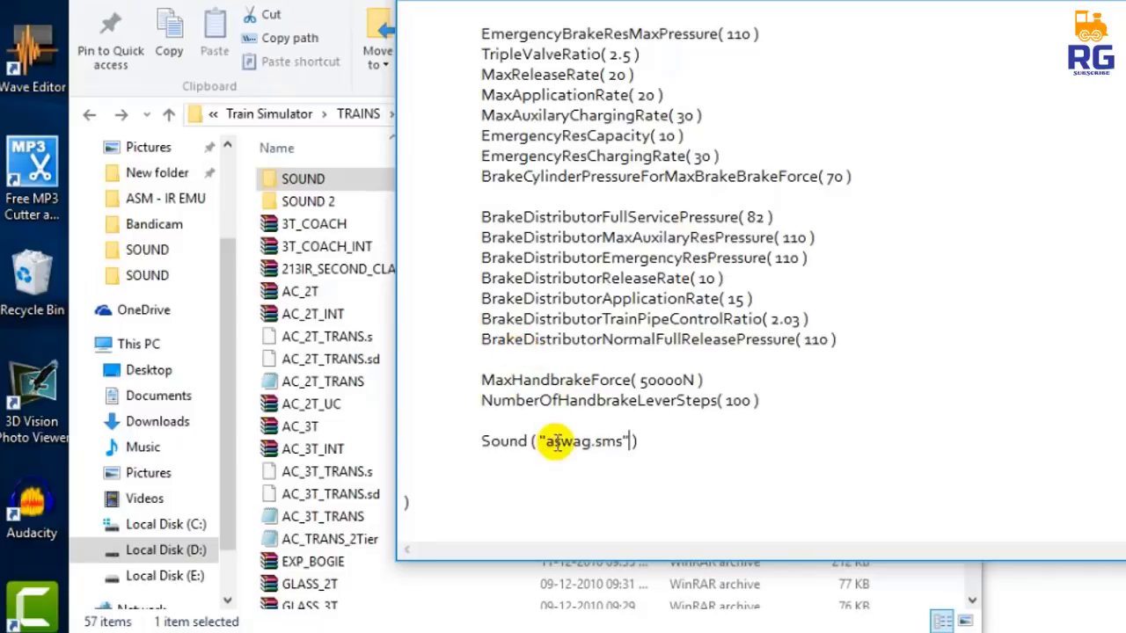
pyautogui.doubleClick(299, 181)
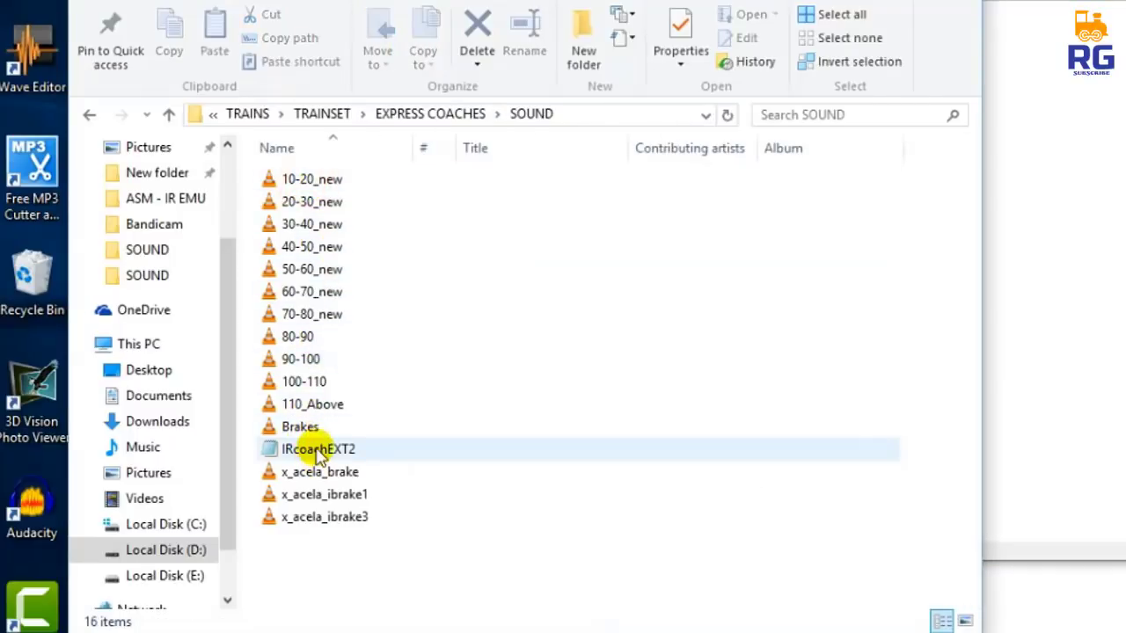
pyautogui.click(317, 450)
pyautogui.click(89, 114)
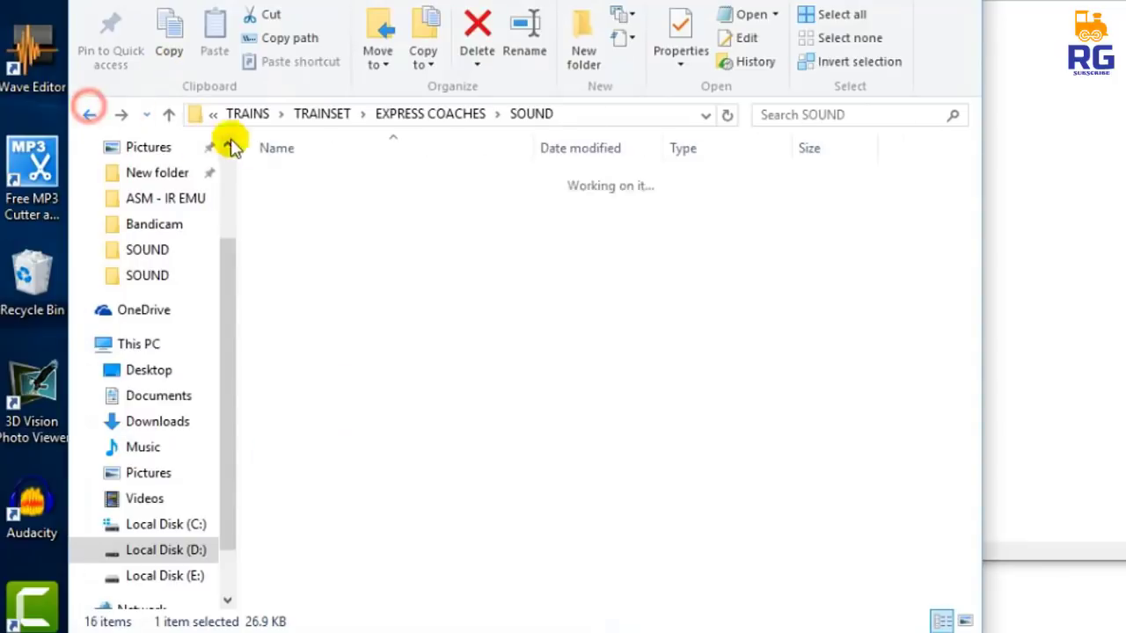
pyautogui.click(1003, 11)
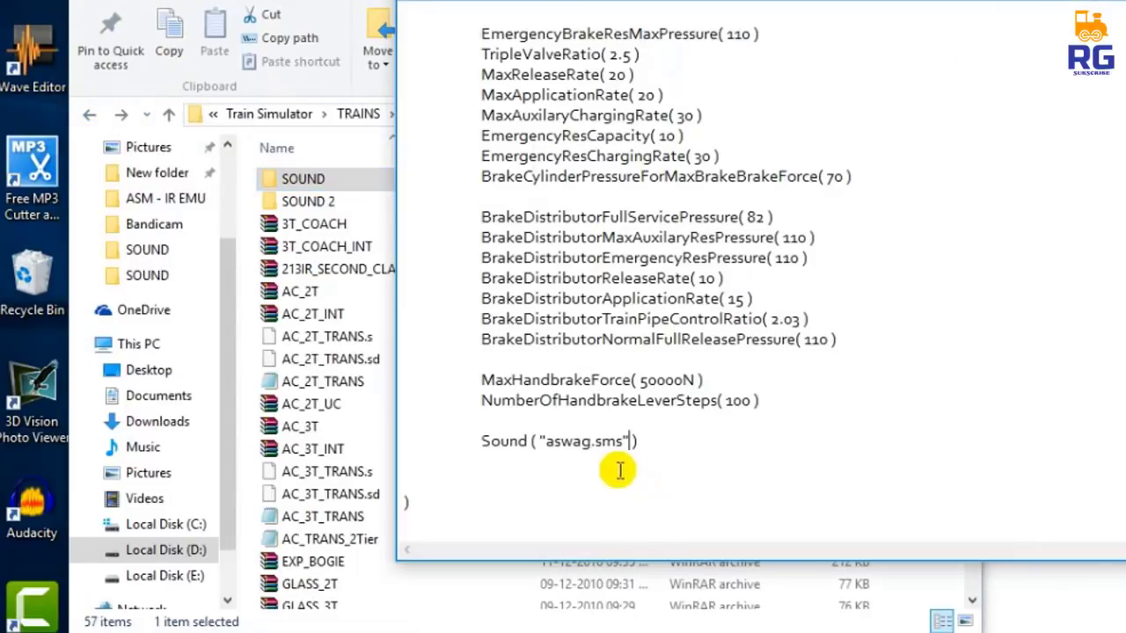
# Replace aswag with IRcoachEXT2 in the Sound entry of the AC_2T_TRANS file, keeping the .sms extension.
pyautogui.moveTo(590, 442); pyautogui.dragTo(548, 448)
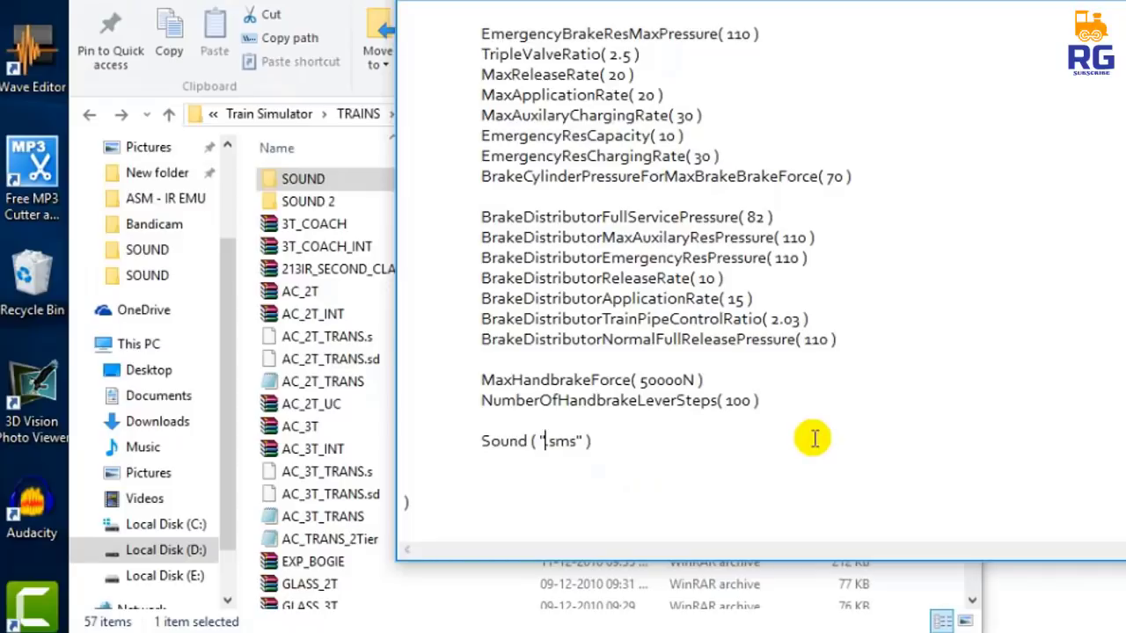
pyautogui.rightClick(545, 440)
pyautogui.click(598, 232)
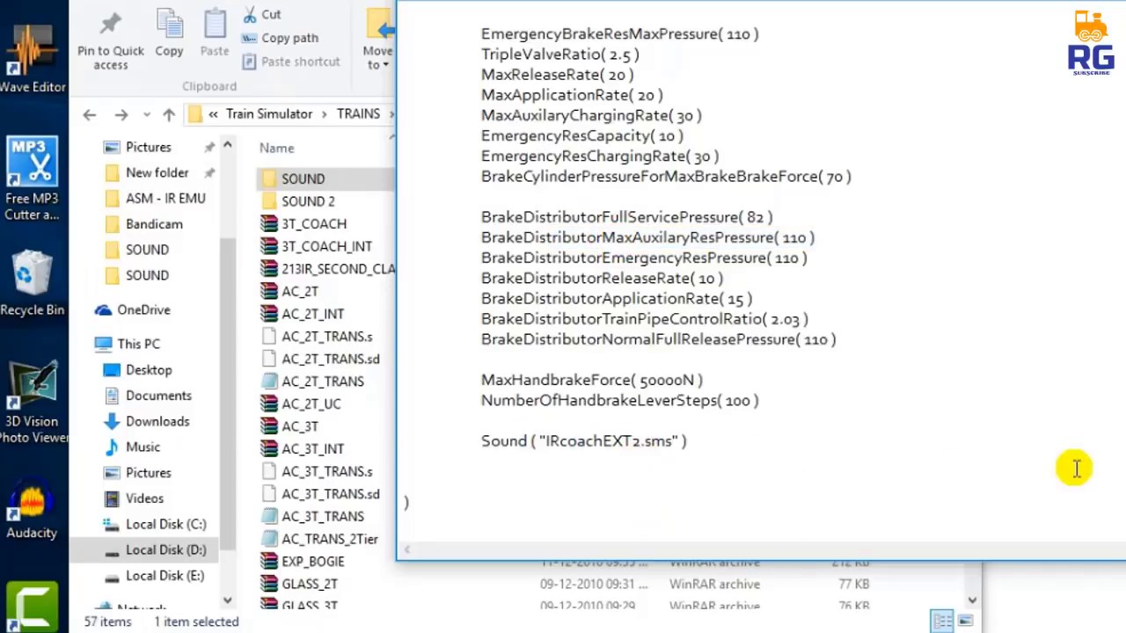
pyautogui.write('2')
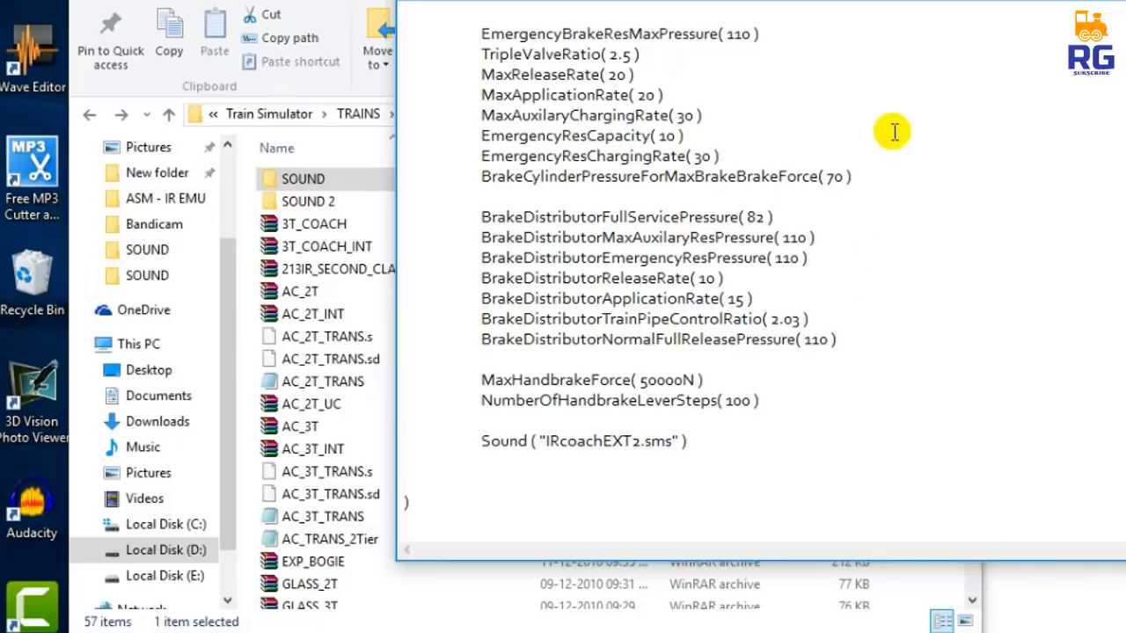
# Save the AC_2T_TRANS file and close it.
pyautogui.moveTo(903, 0); pyautogui.dragTo(648, 12)
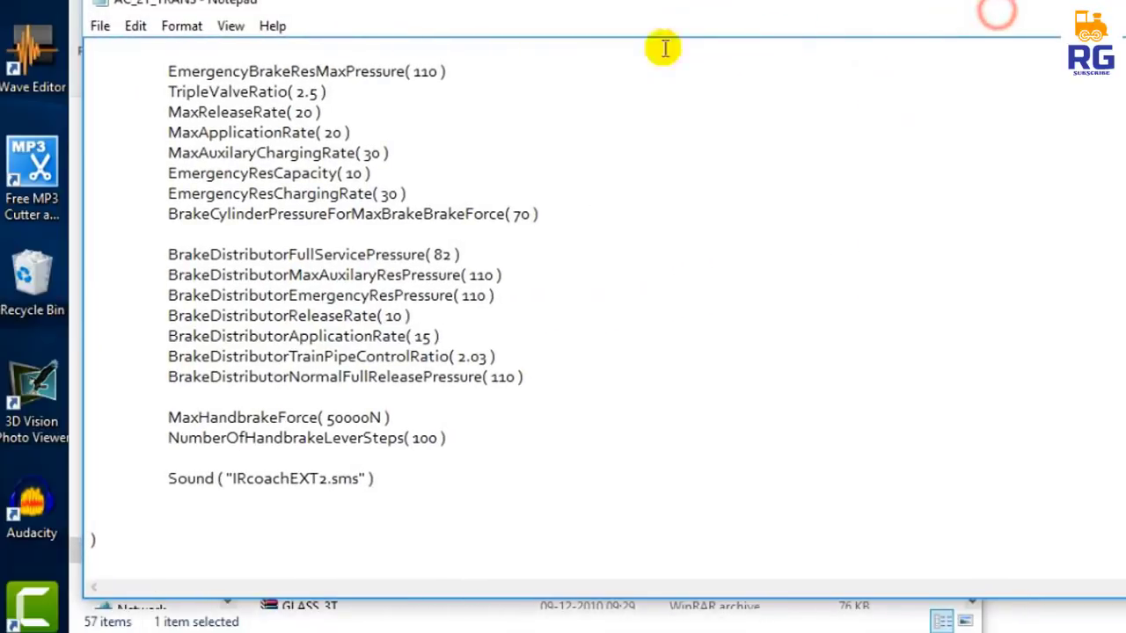
pyautogui.click(102, 26)
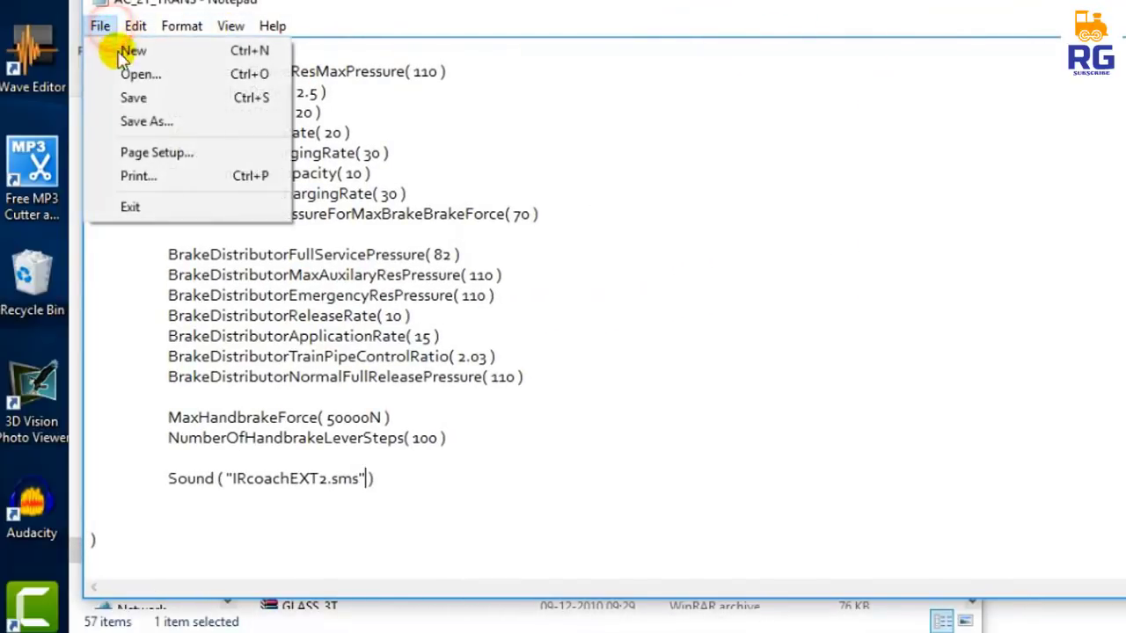
pyautogui.click(128, 97)
pyautogui.moveTo(832, 13); pyautogui.dragTo(531, 0)
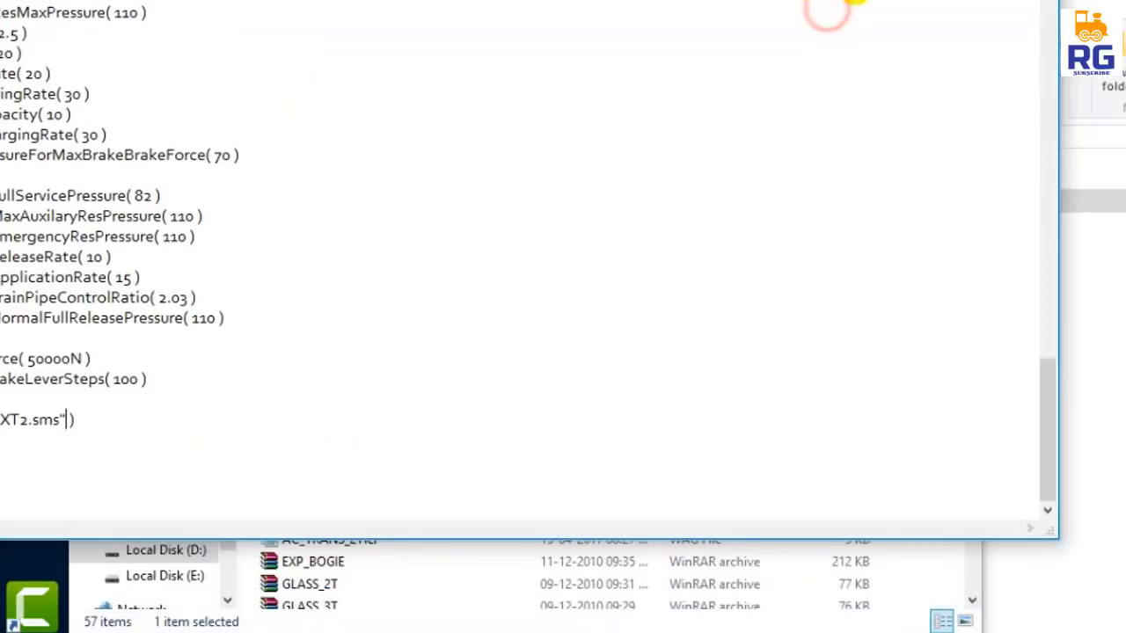
pyautogui.hotkey('alt', 'F4')
# Open the RROW_AC3T WAG file, check the Sound entry near its end, and close the file.
pyautogui.scroll(-1, 419, 495)
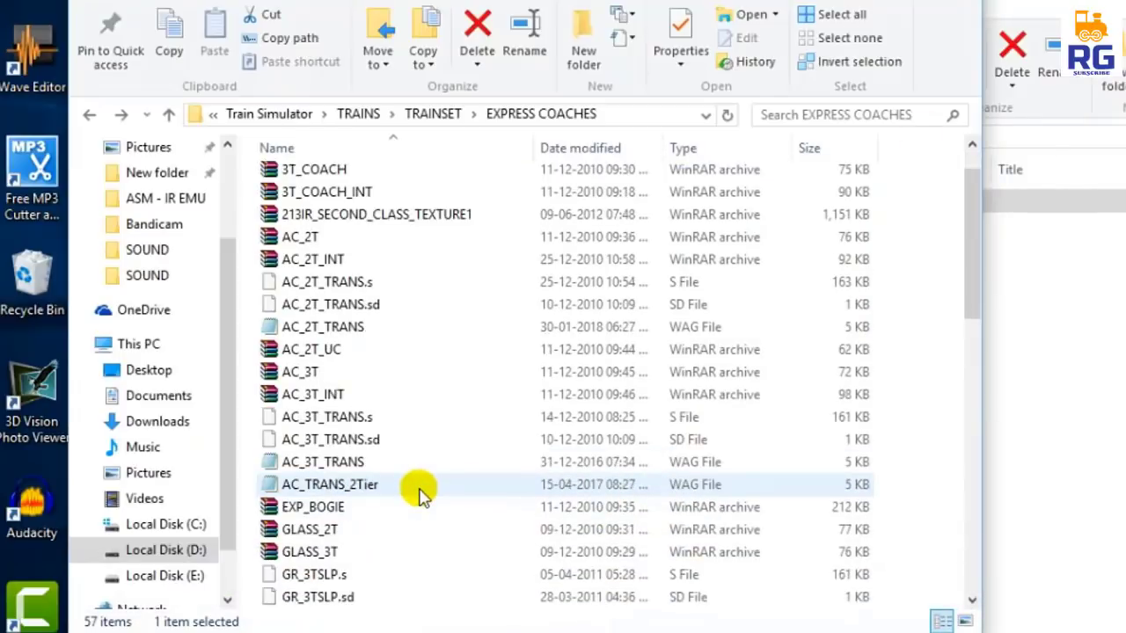
pyautogui.scroll(-2, 418, 496)
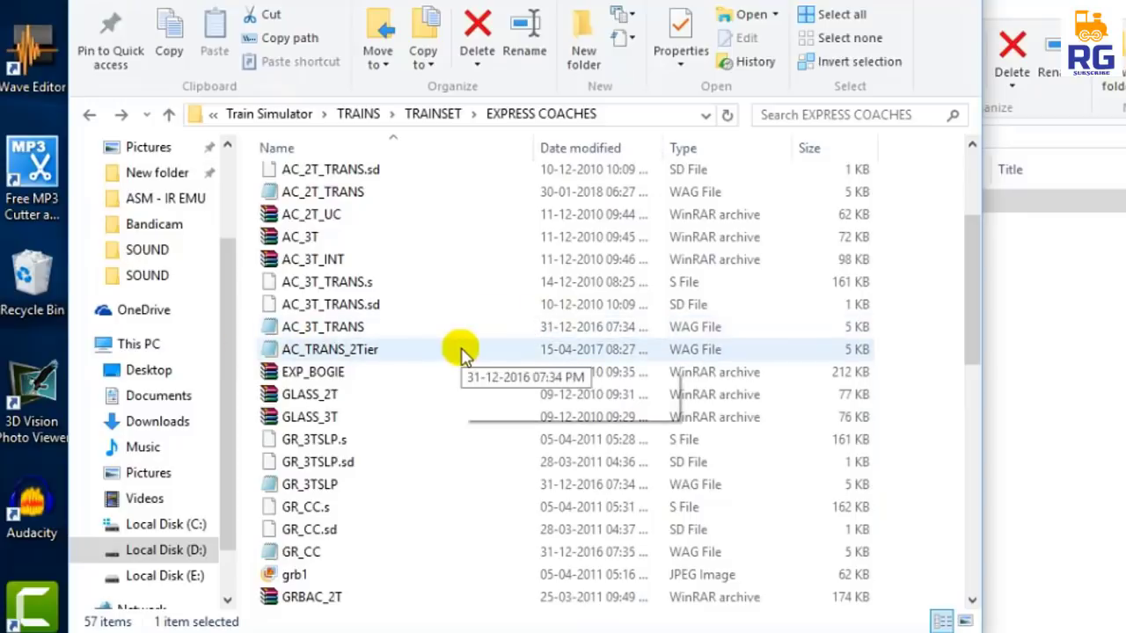
pyautogui.scroll(-8, 465, 400)
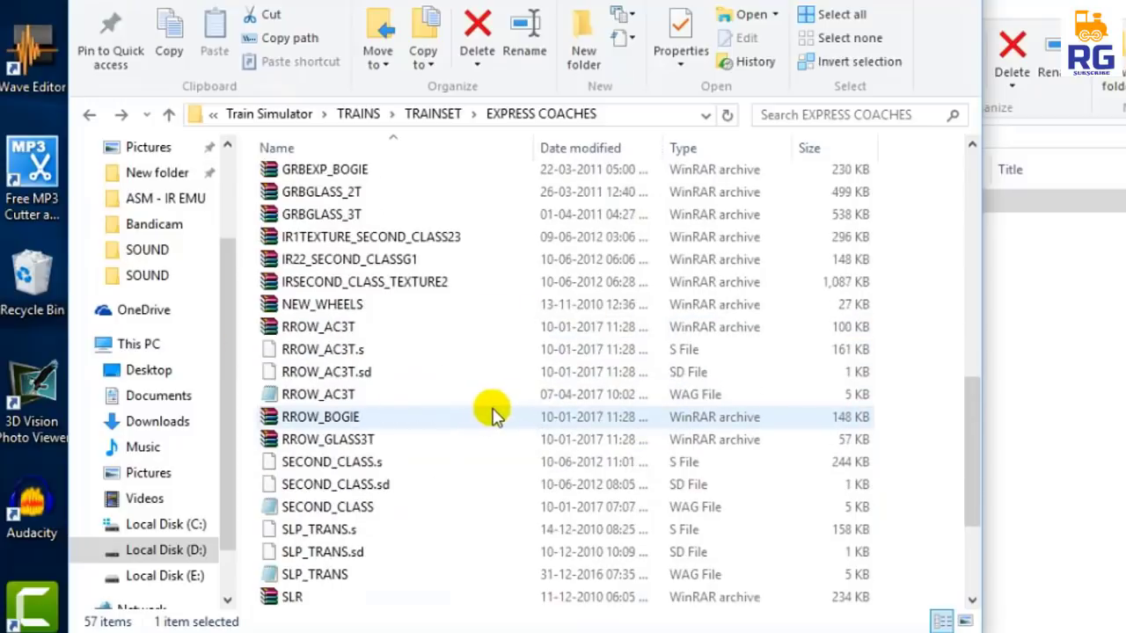
pyautogui.scroll(-2, 492, 413)
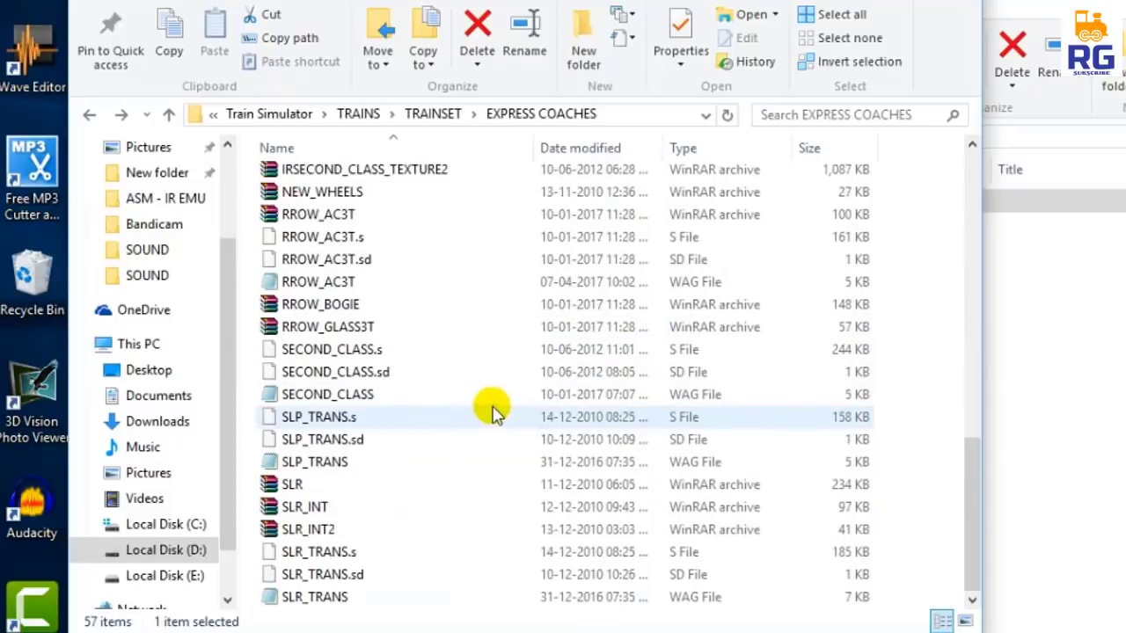
pyautogui.doubleClick(352, 281)
pyautogui.moveTo(352, 5); pyautogui.dragTo(558, 44)
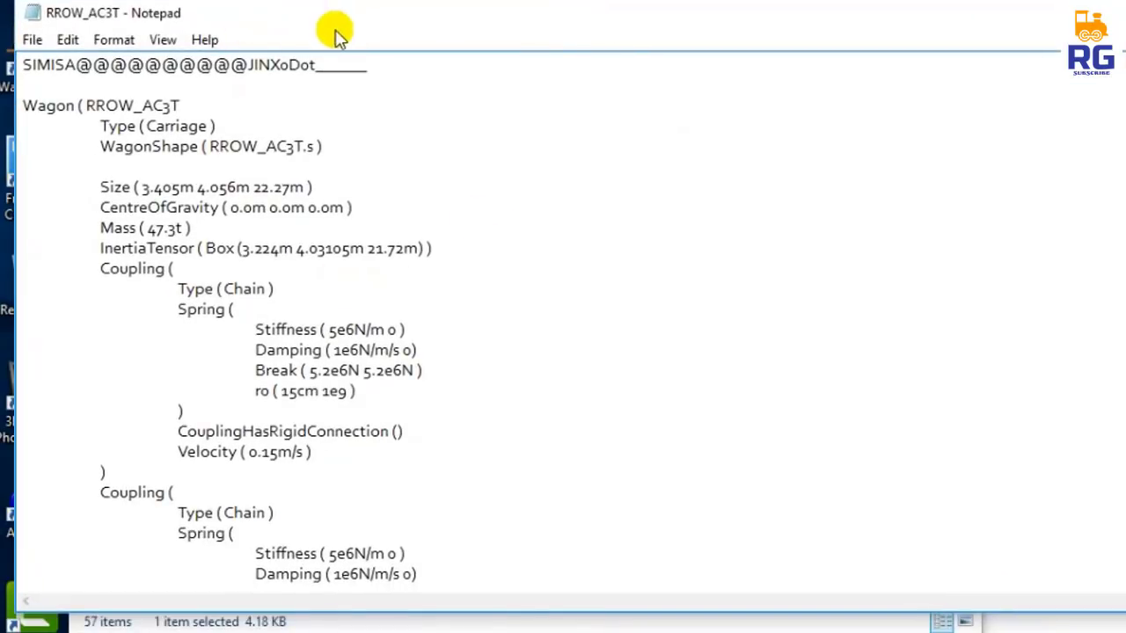
pyautogui.moveTo(334, 25); pyautogui.dragTo(532, 0)
pyautogui.scroll(-15, 515, 404)
pyautogui.scroll(-5, 524, 405)
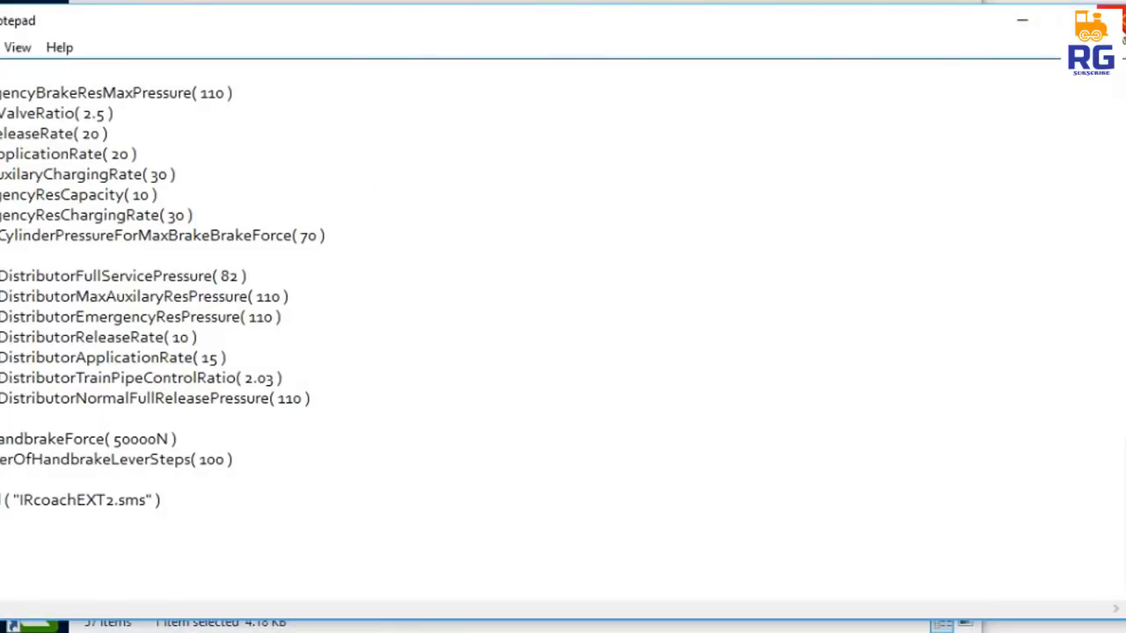
pyautogui.click(1110, 12)
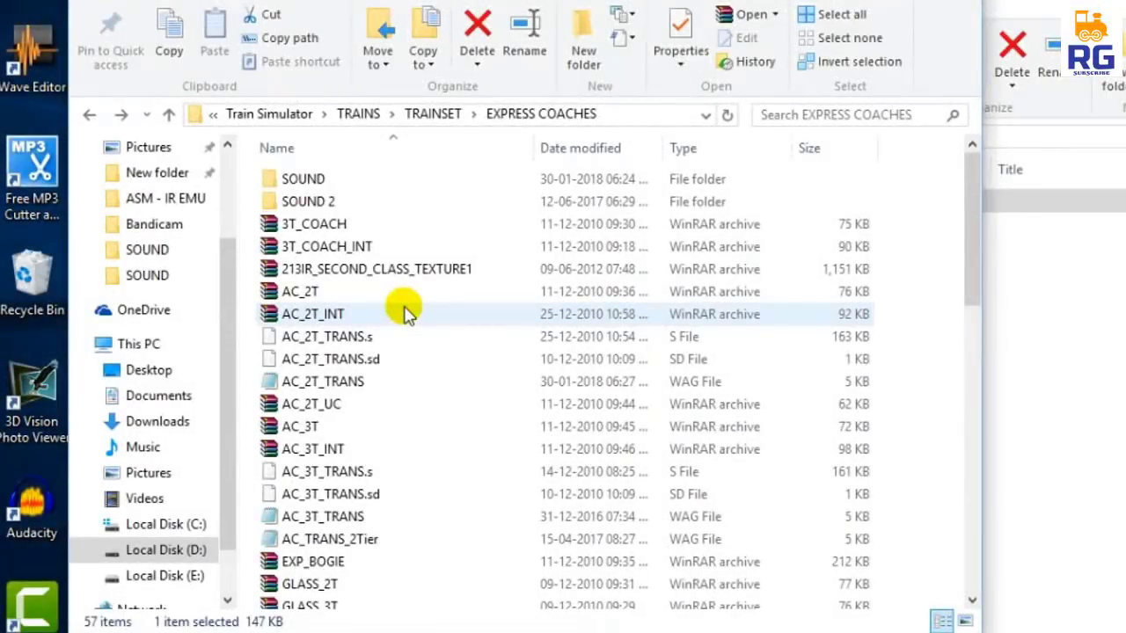
# Check the name of the sms file in the EXPRESS COACHES SOUND folder and return to the coach folder.
pyautogui.moveTo(348, 187)
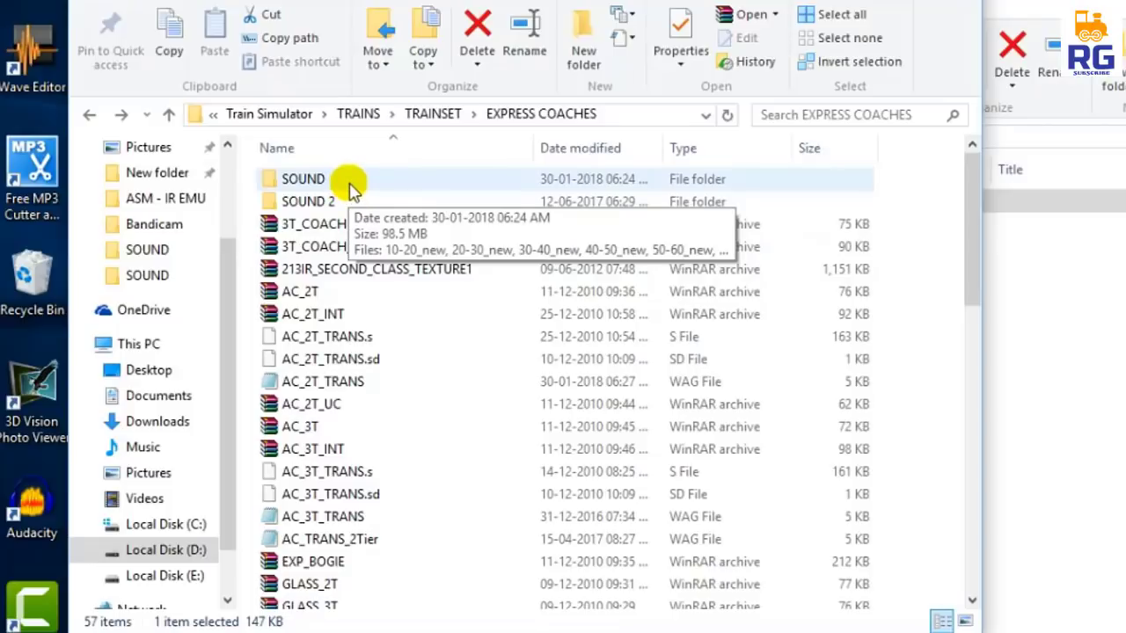
pyautogui.doubleClick(352, 182)
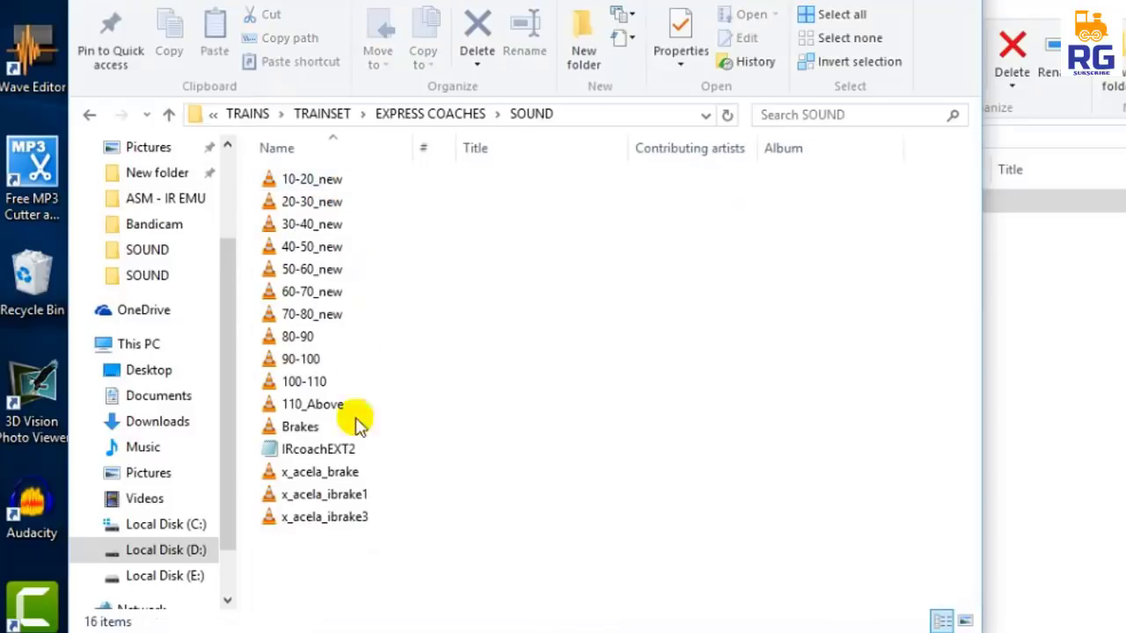
pyautogui.moveTo(365, 453)
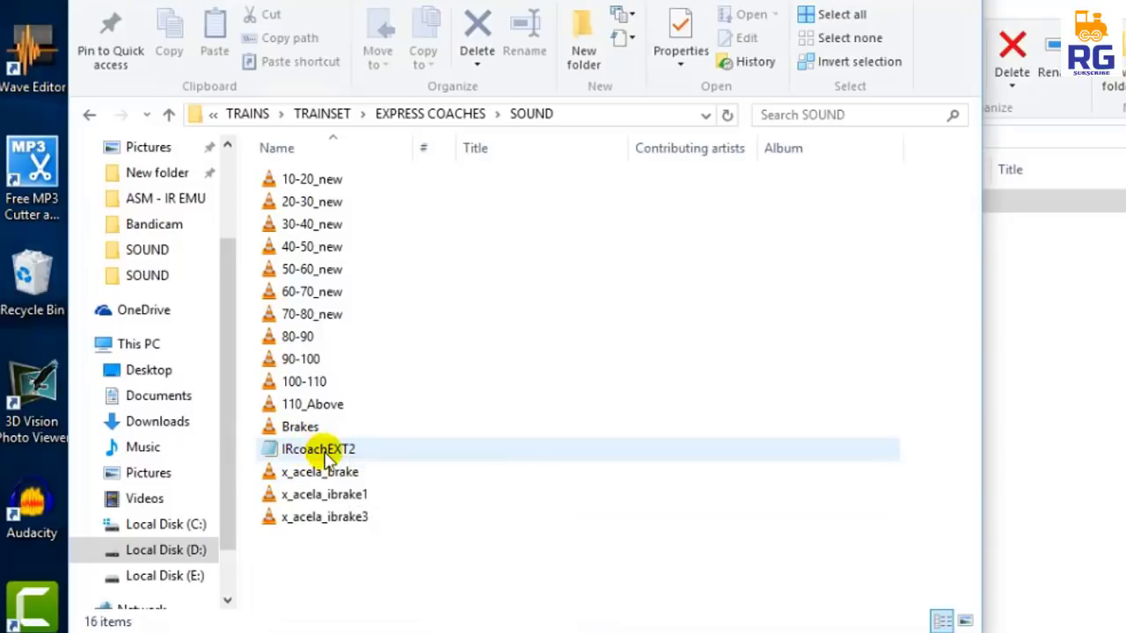
pyautogui.click(91, 115)
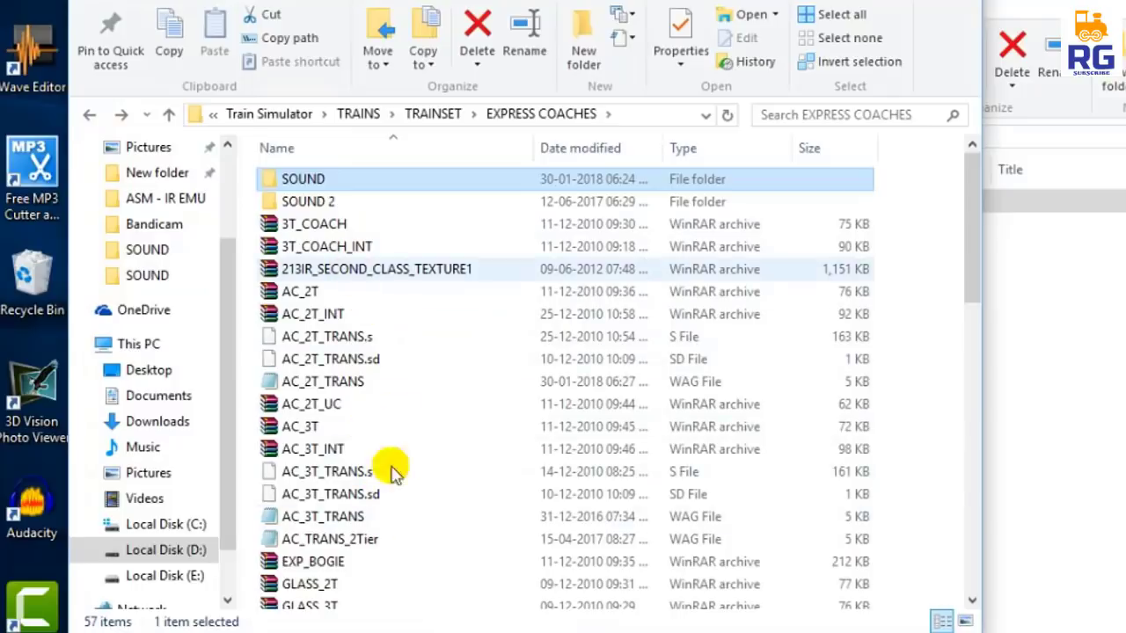
pyautogui.scroll(-10, 387, 439)
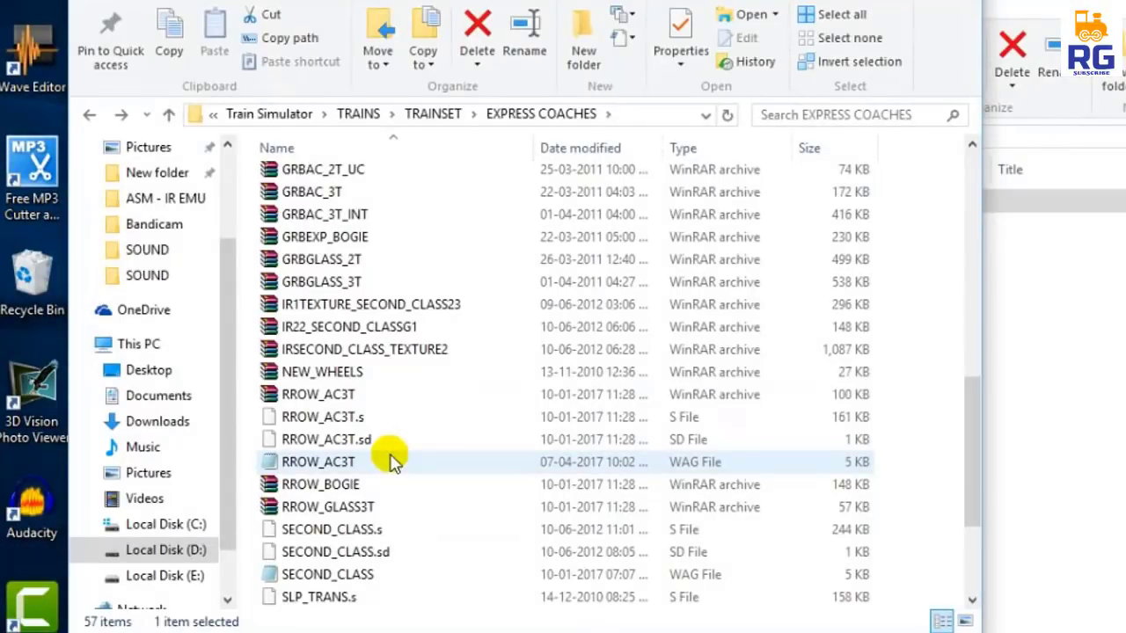
pyautogui.scroll(7, 532, 361)
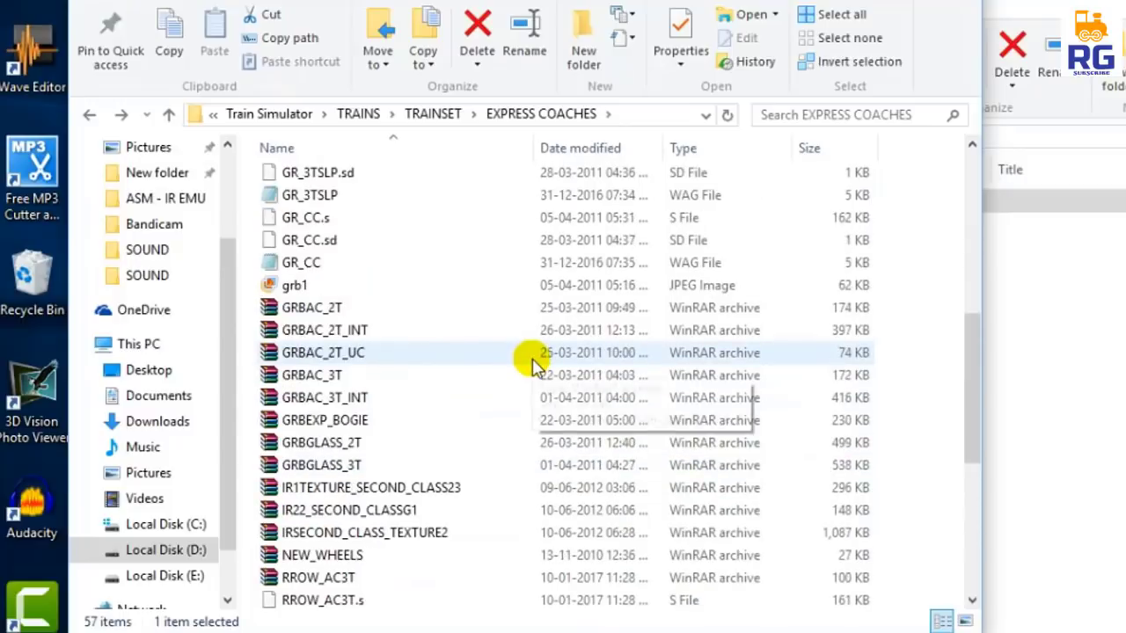
pyautogui.scroll(3, 532, 361)
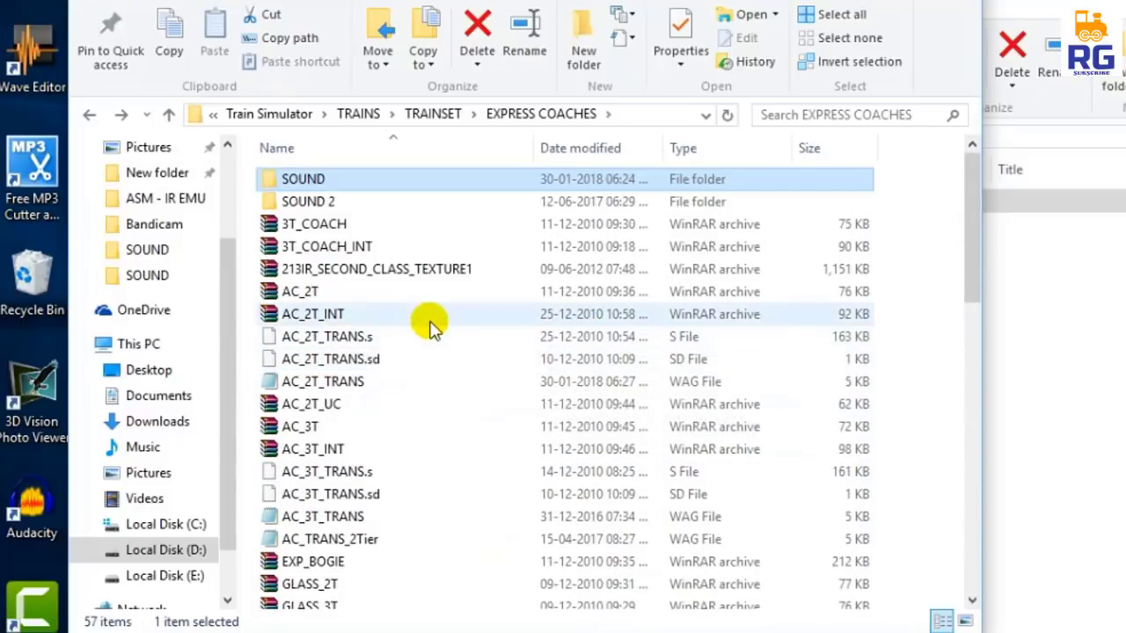